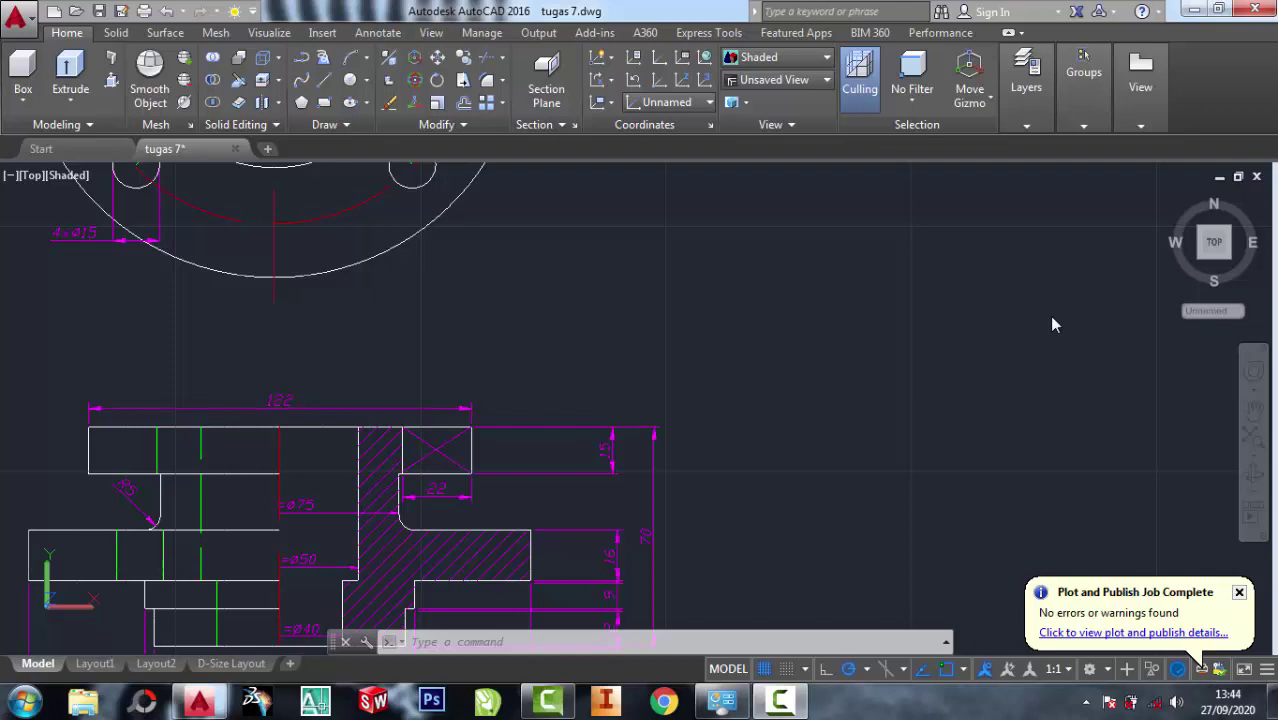
# - Start a copy and window-select the whole hatched section view
pyautogui.scroll(-1, 819, 334)
pyautogui.scroll(-3, 679, 356)
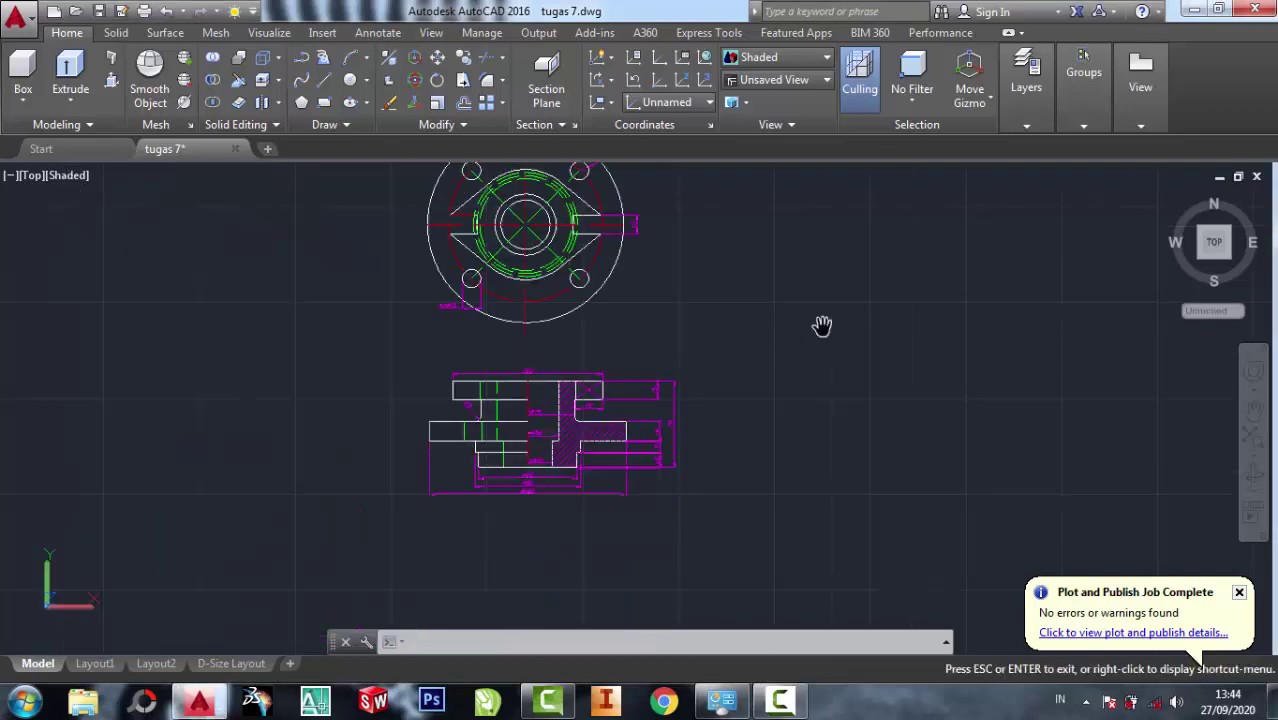
pyautogui.scroll(1, 821, 322)
pyautogui.moveTo(644, 446); pyautogui.dragTo(605, 446, button='middle')
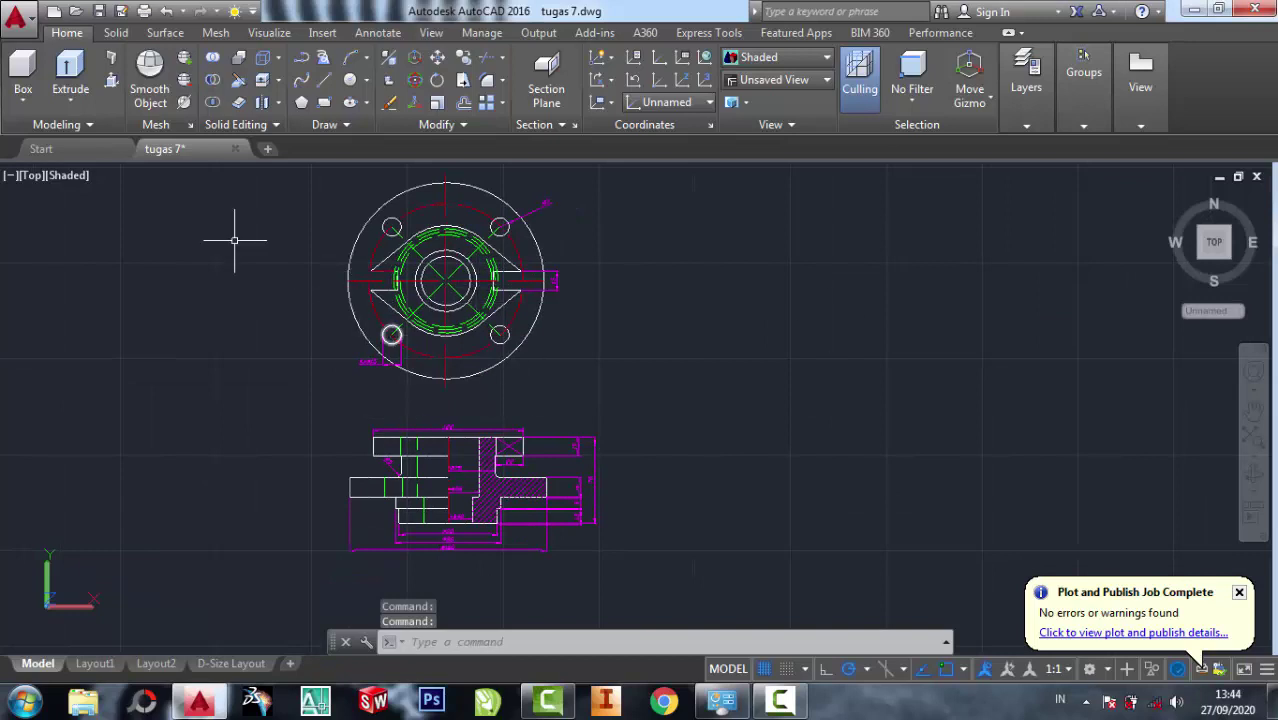
pyautogui.moveTo(557, 399); pyautogui.dragTo(465, 393, button='middle')
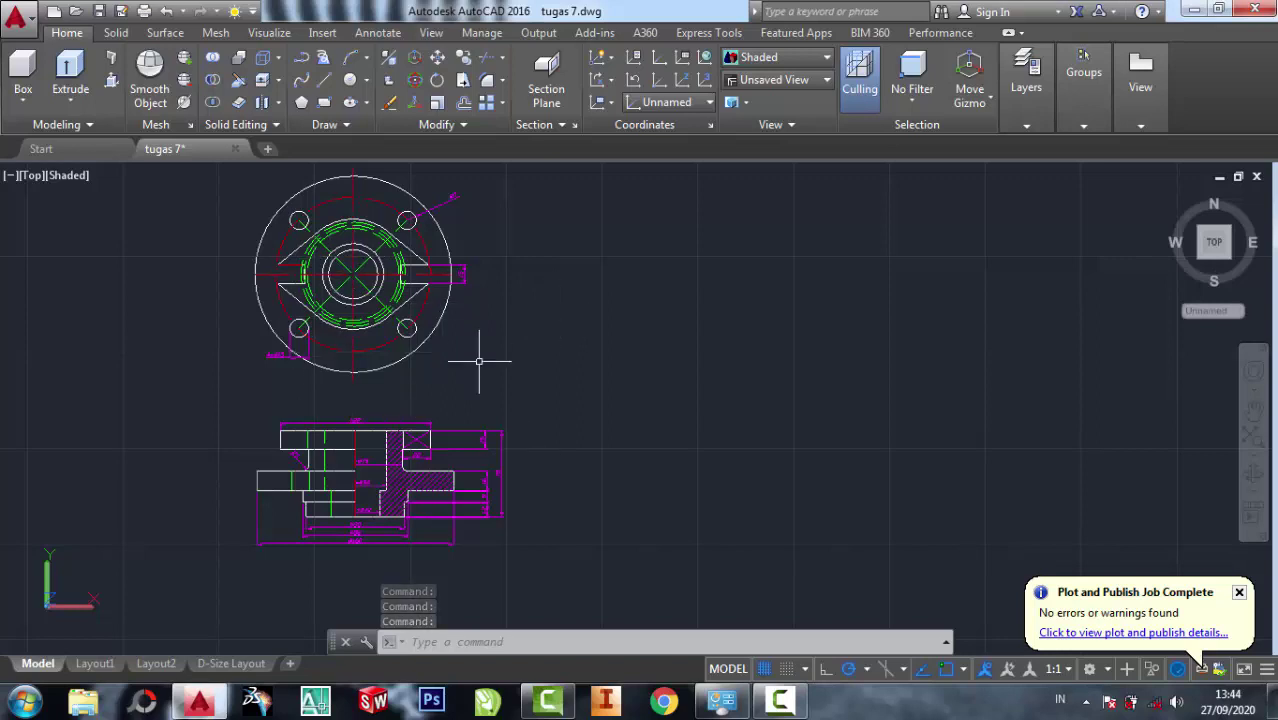
pyautogui.moveTo(441, 439); pyautogui.dragTo(419, 417, button='middle')
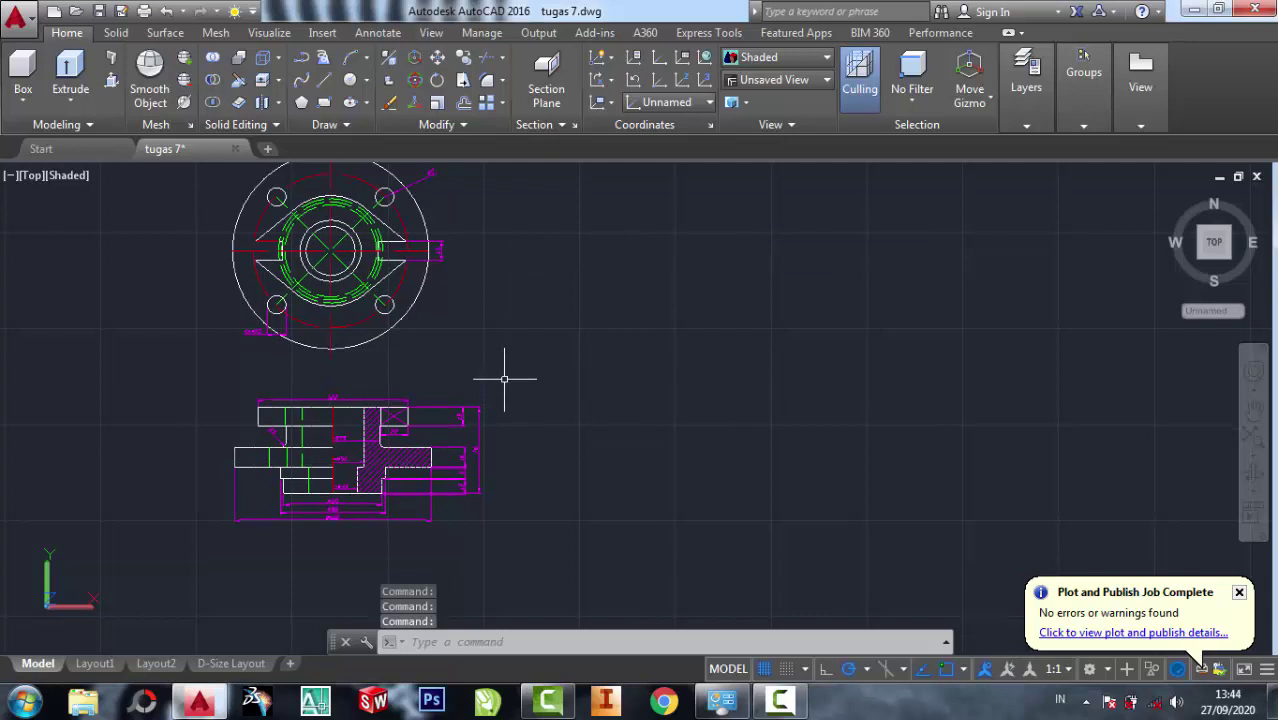
pyautogui.click(462, 57)
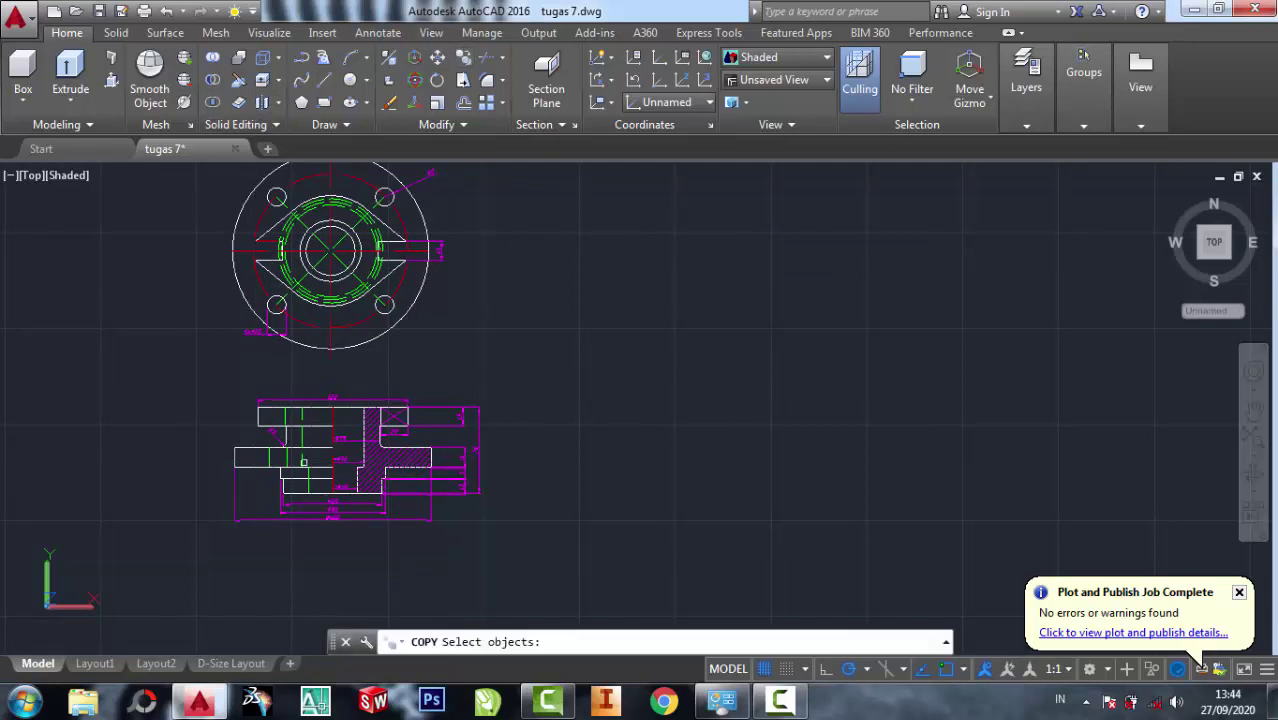
pyautogui.scroll(2, 410, 544)
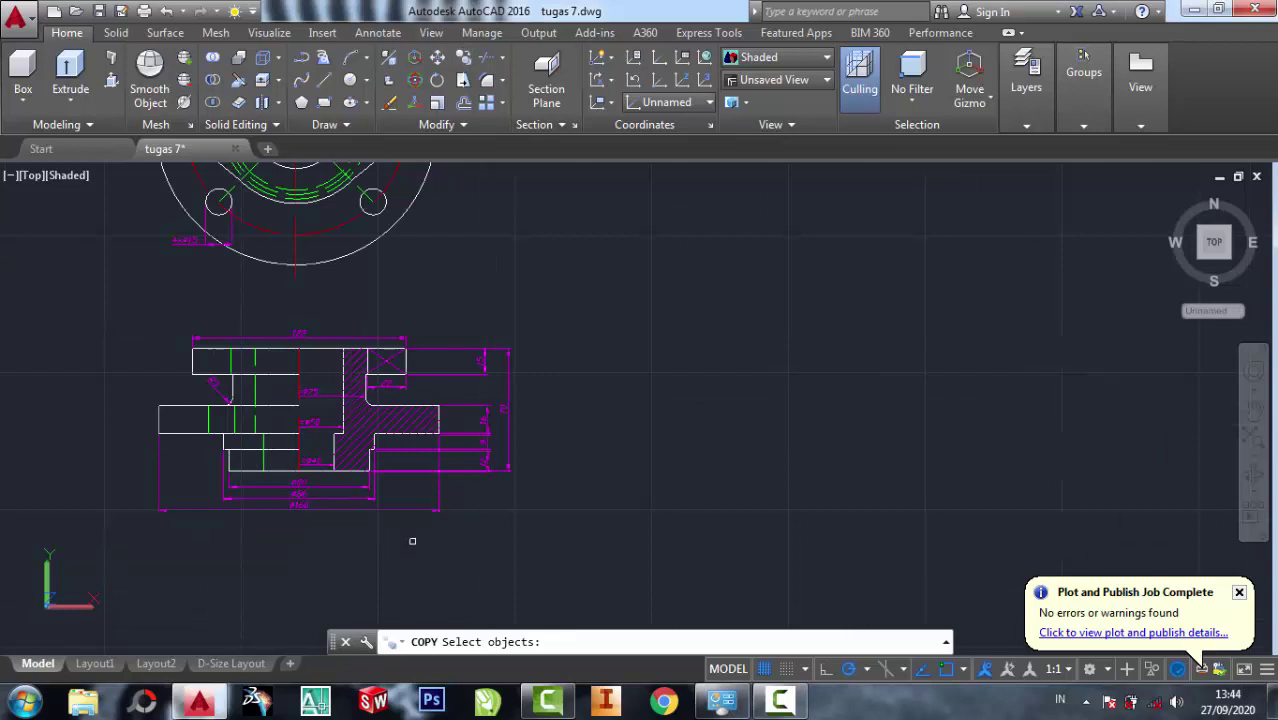
pyautogui.click(86, 292)
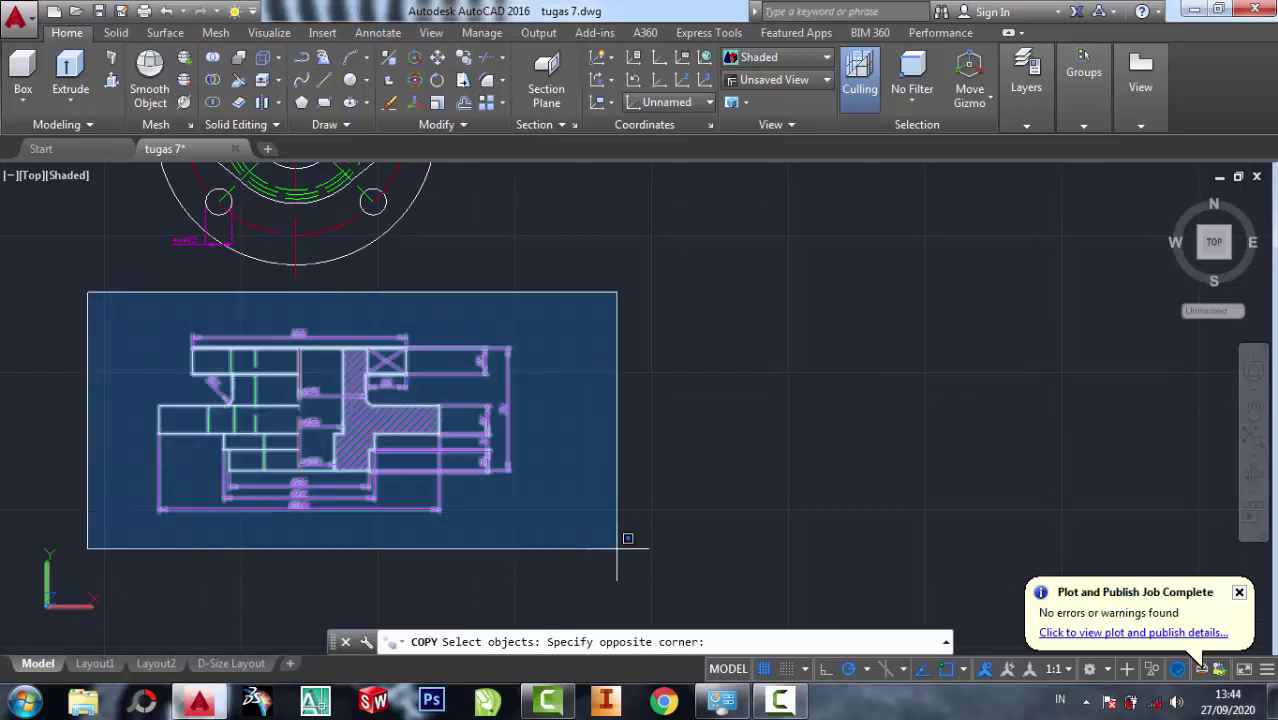
pyautogui.click(615, 547)
pyautogui.press('Return')
# - Place the copy of the section view to the right of the original drawings
pyautogui.click(322, 413)
pyautogui.scroll(-3, 240, 470)
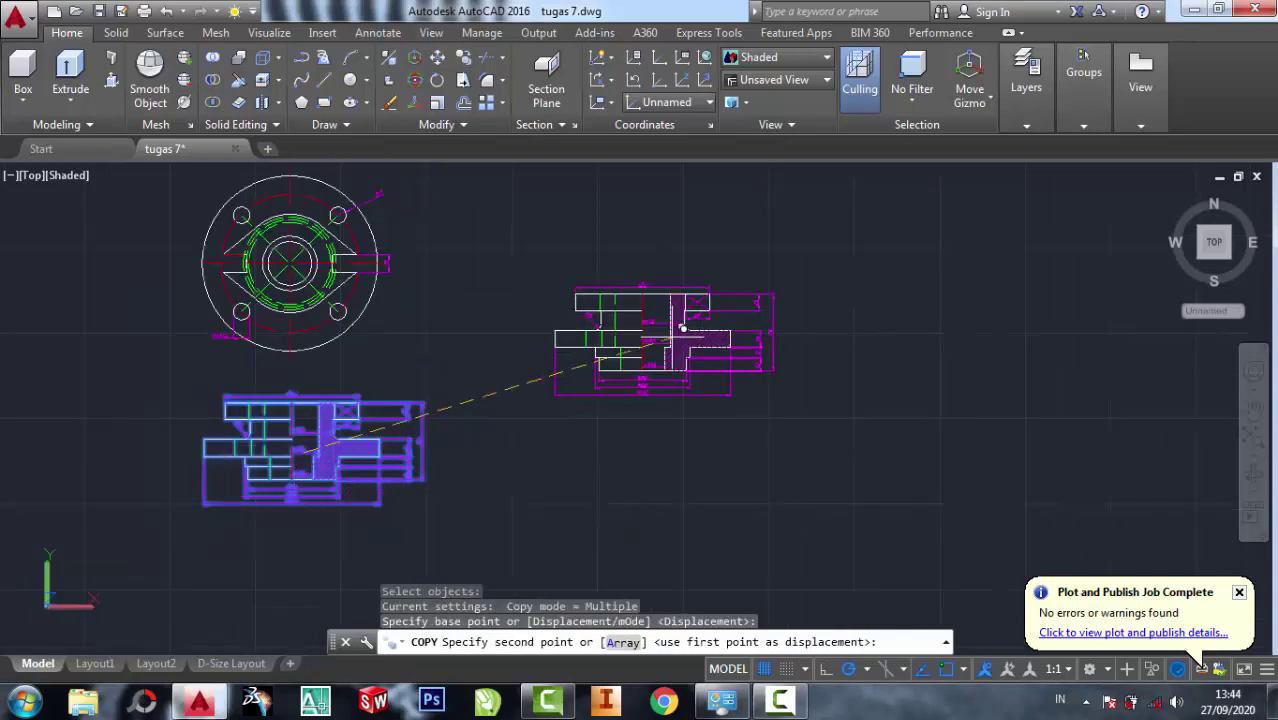
pyautogui.moveTo(692, 289)
pyautogui.mouseDown(button='middle')
pyautogui.moveTo(665, 325)
pyautogui.moveTo(630, 338)
pyautogui.mouseUp(button='middle')
pyautogui.click(583, 352)
pyautogui.rightClick(579, 351)
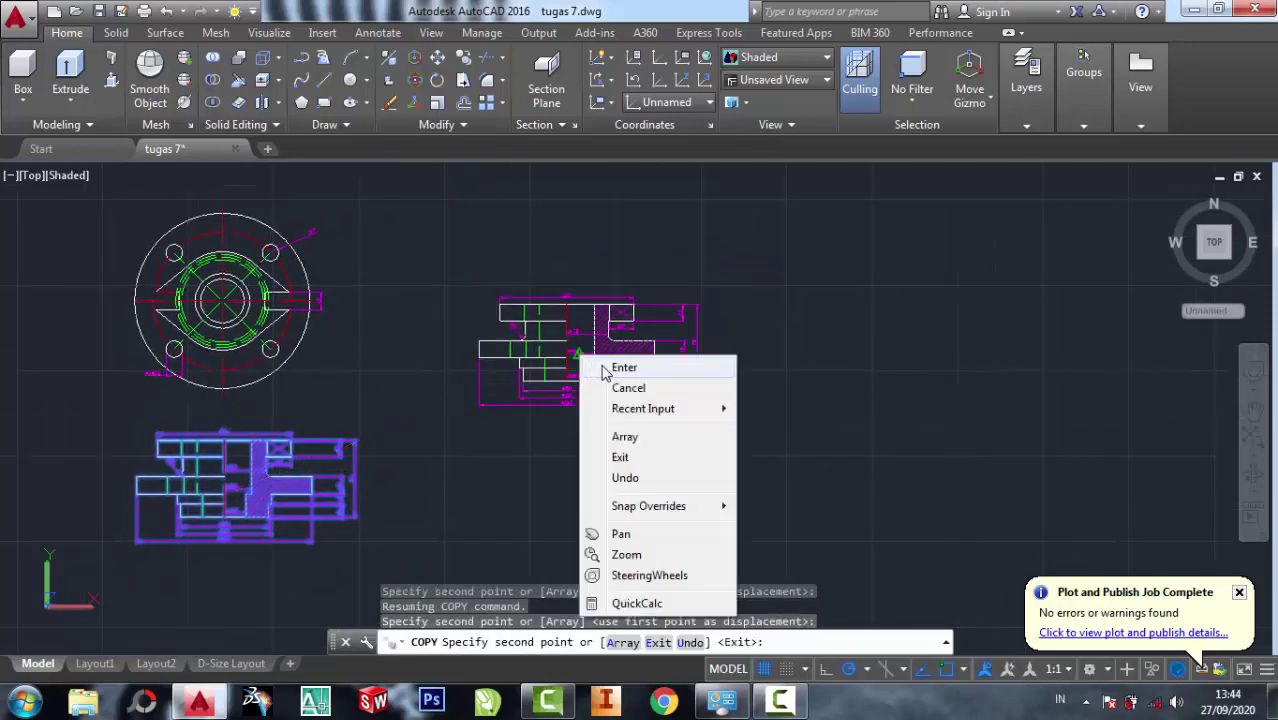
pyautogui.click(599, 364)
pyautogui.scroll(3, 620, 343)
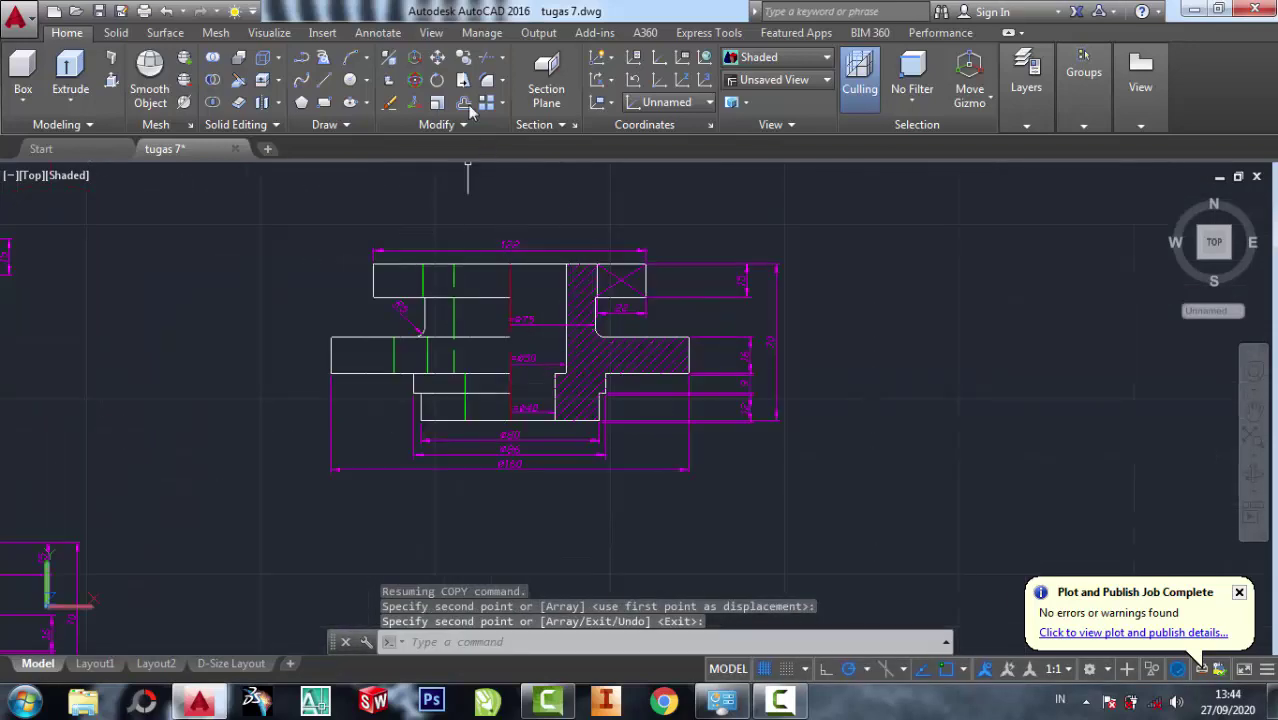
# - Erase the right-side and bottom dimensions and the left half of the copied section
pyautogui.click(389, 102)
pyautogui.click(832, 500)
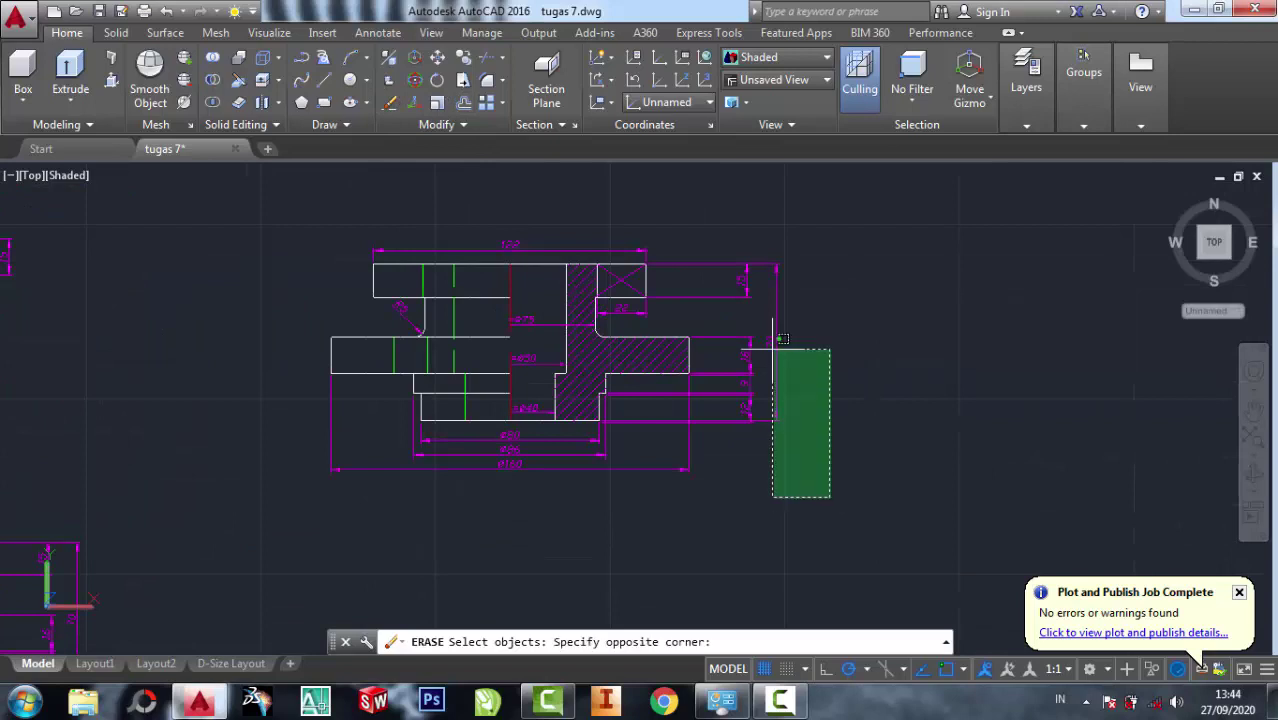
pyautogui.click(720, 244)
pyautogui.click(761, 529)
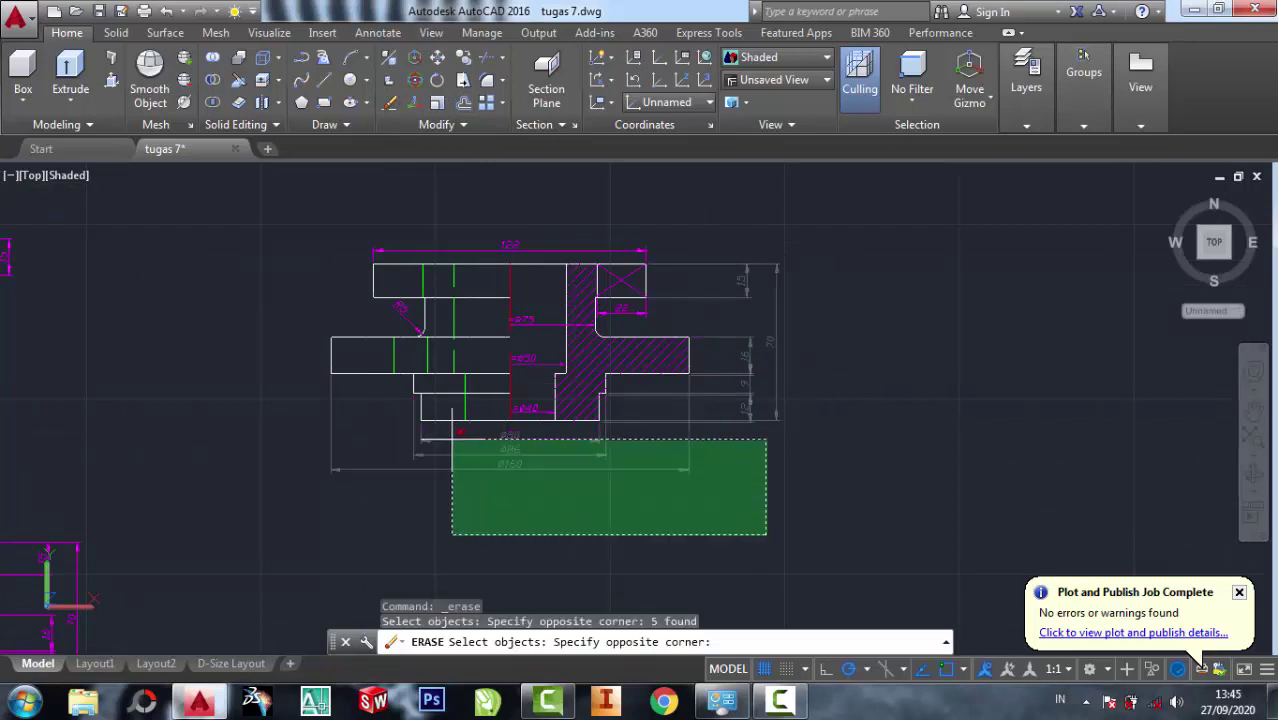
pyautogui.click(470, 418)
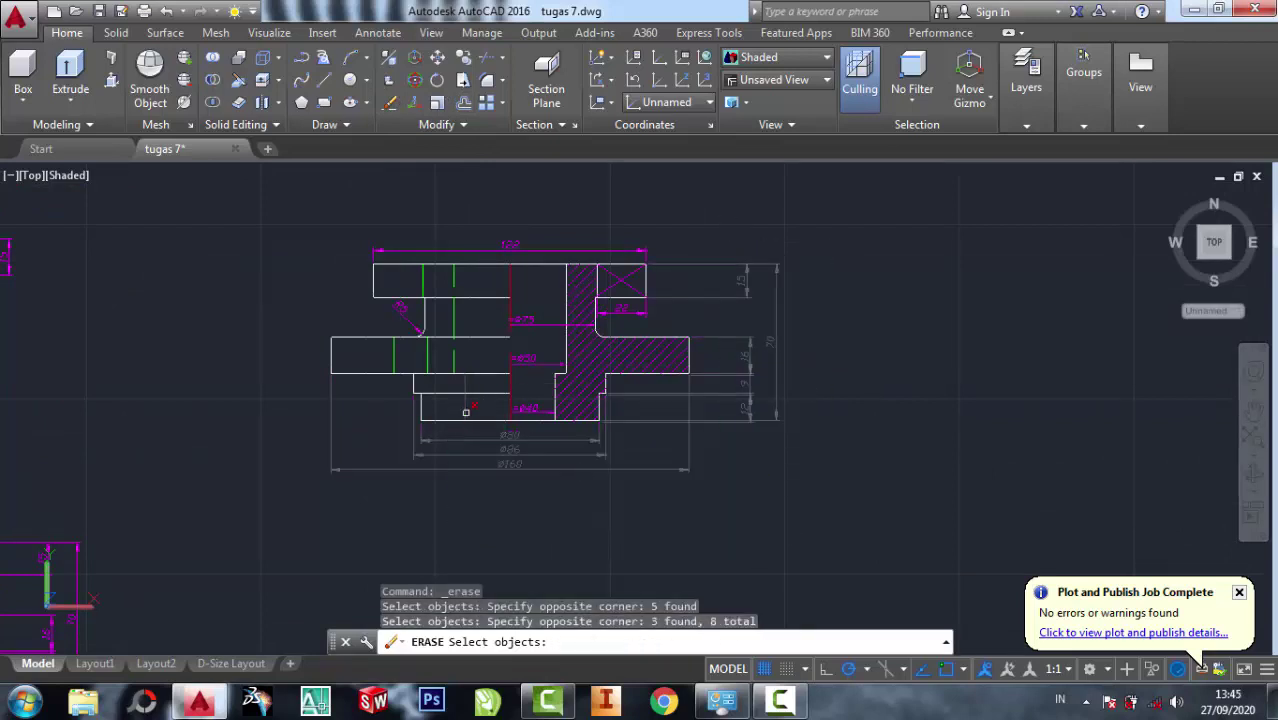
pyautogui.click(514, 436)
pyautogui.click(299, 286)
pyautogui.press('Return')
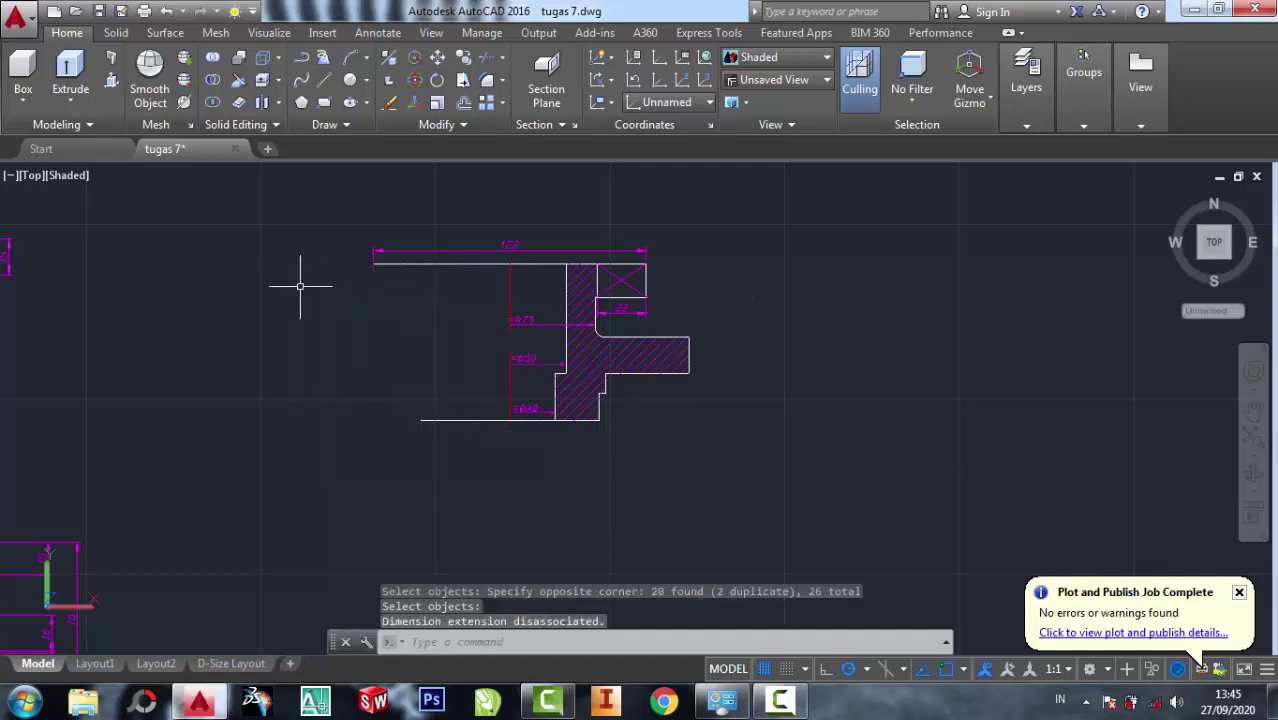
# - Trim the leftover left horizontal lines back to the vertical cutting edge
pyautogui.click(479, 61)
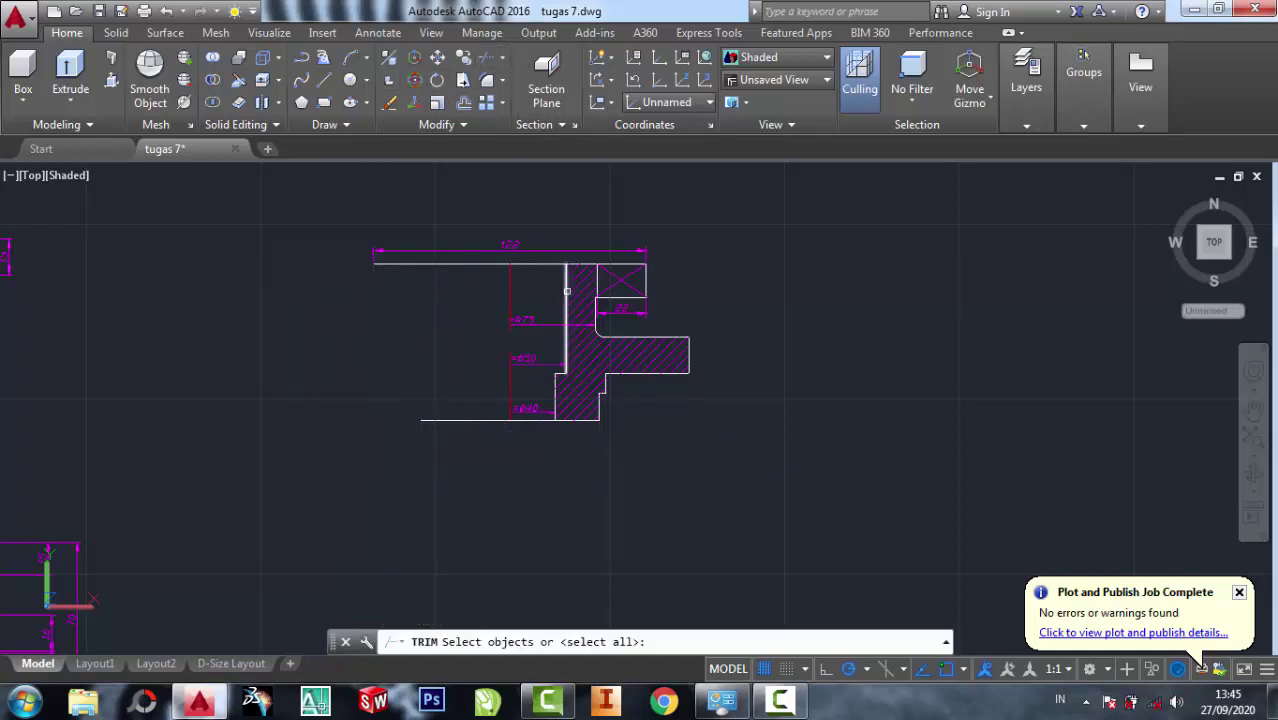
pyautogui.click(566, 292)
pyautogui.scroll(3, 541, 443)
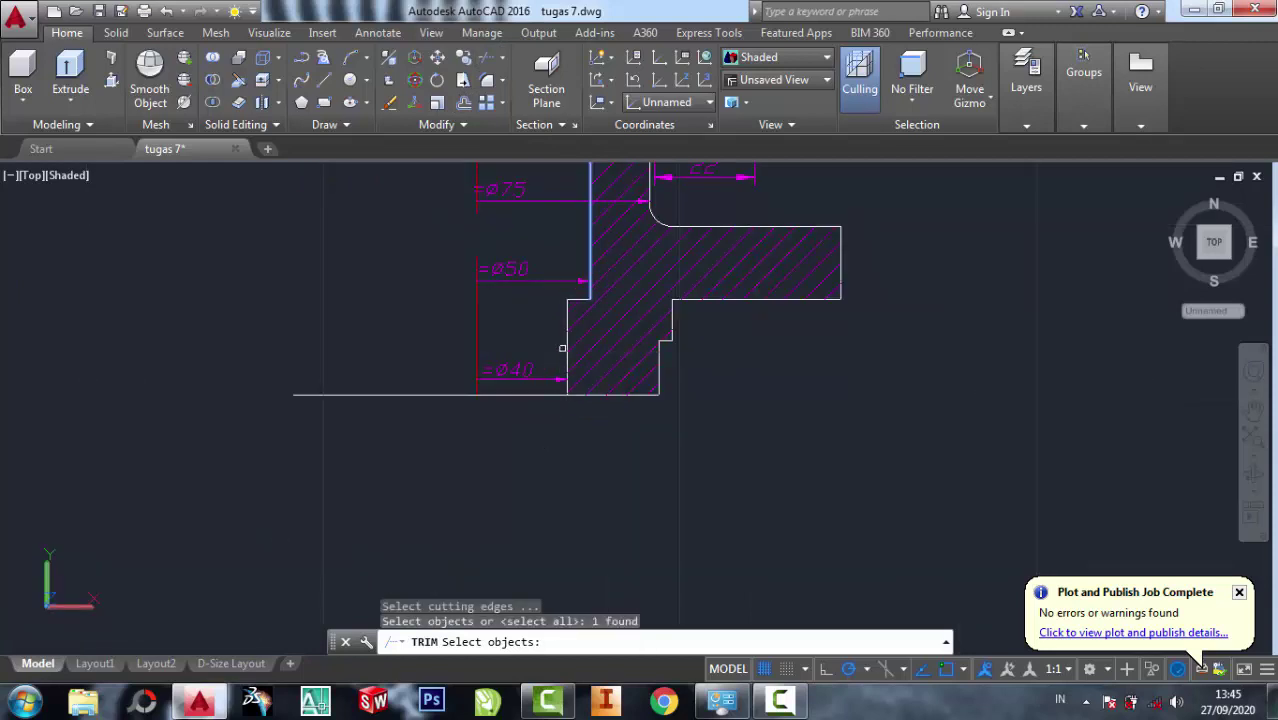
pyautogui.press('Return')
pyautogui.moveTo(392, 458); pyautogui.dragTo(288, 325)
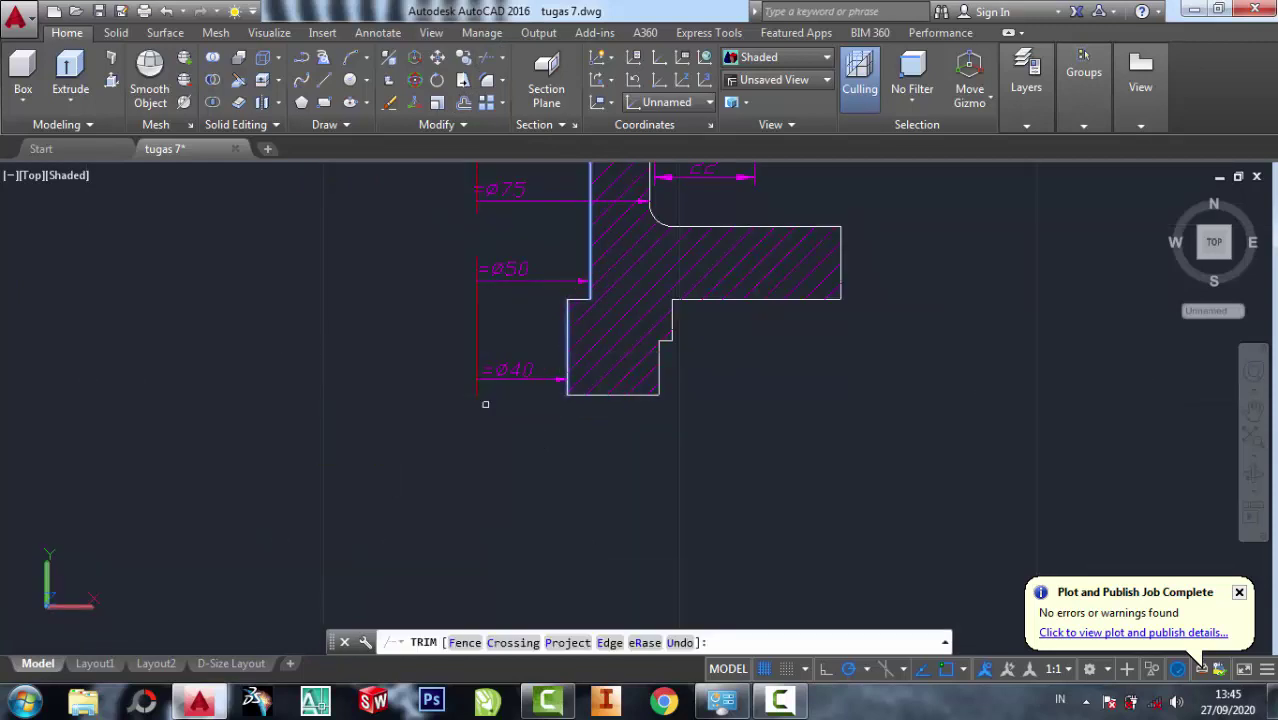
pyautogui.scroll(-3, 524, 370)
pyautogui.click(524, 370)
pyautogui.moveTo(488, 320); pyautogui.dragTo(386, 208)
pyautogui.rightClick(415, 237)
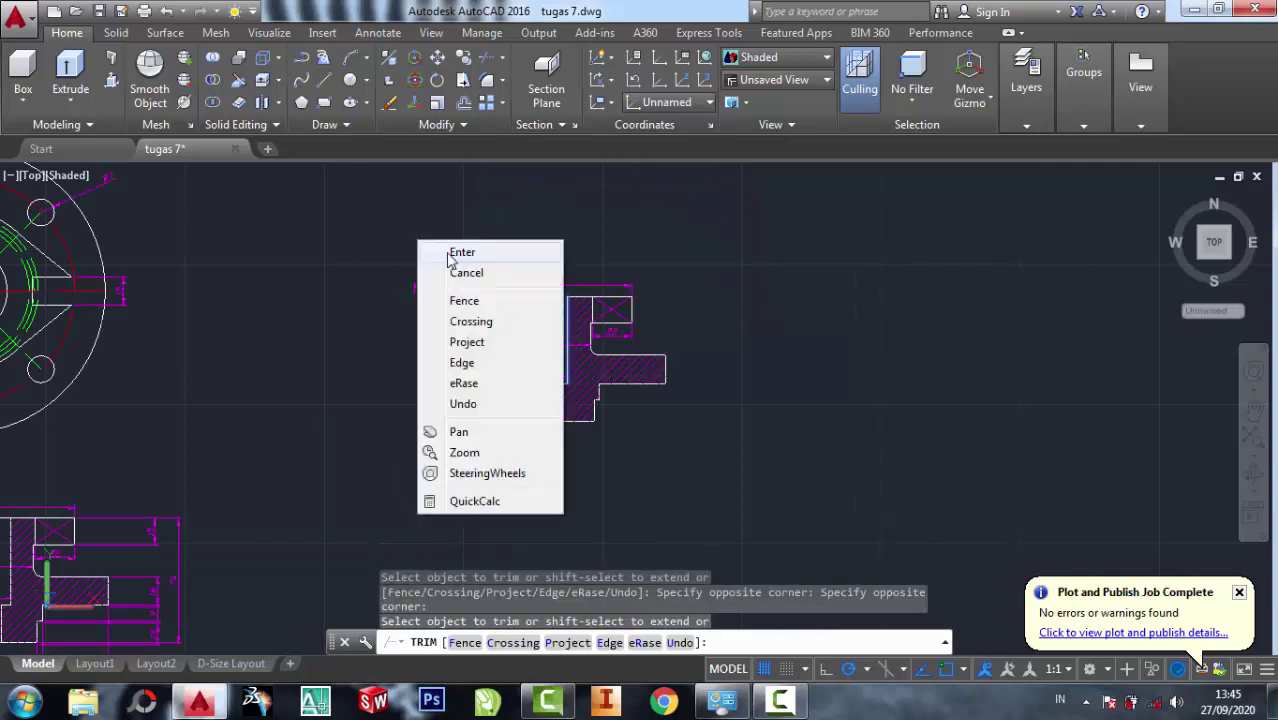
pyautogui.click(440, 249)
# - Select the remaining dimensions and leftover pieces of the copied section for erasing
pyautogui.click(389, 102)
pyautogui.scroll(2, 575, 373)
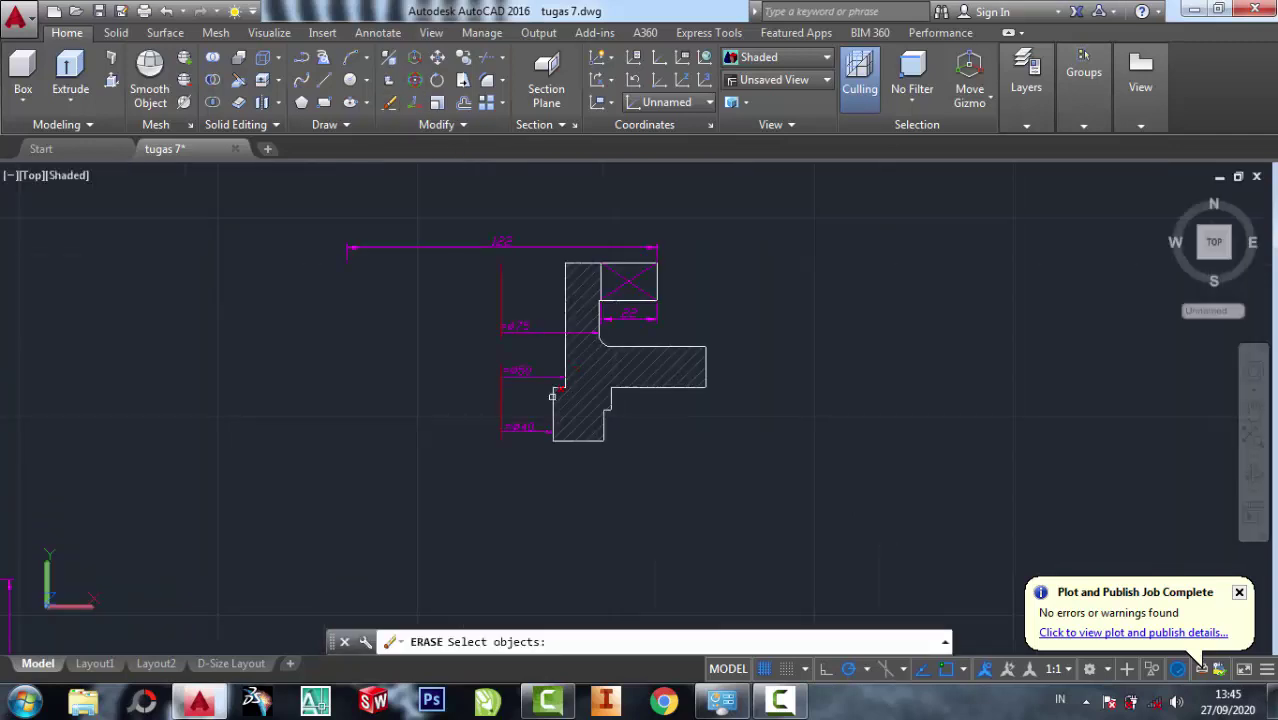
pyautogui.click(545, 475)
pyautogui.click(521, 221)
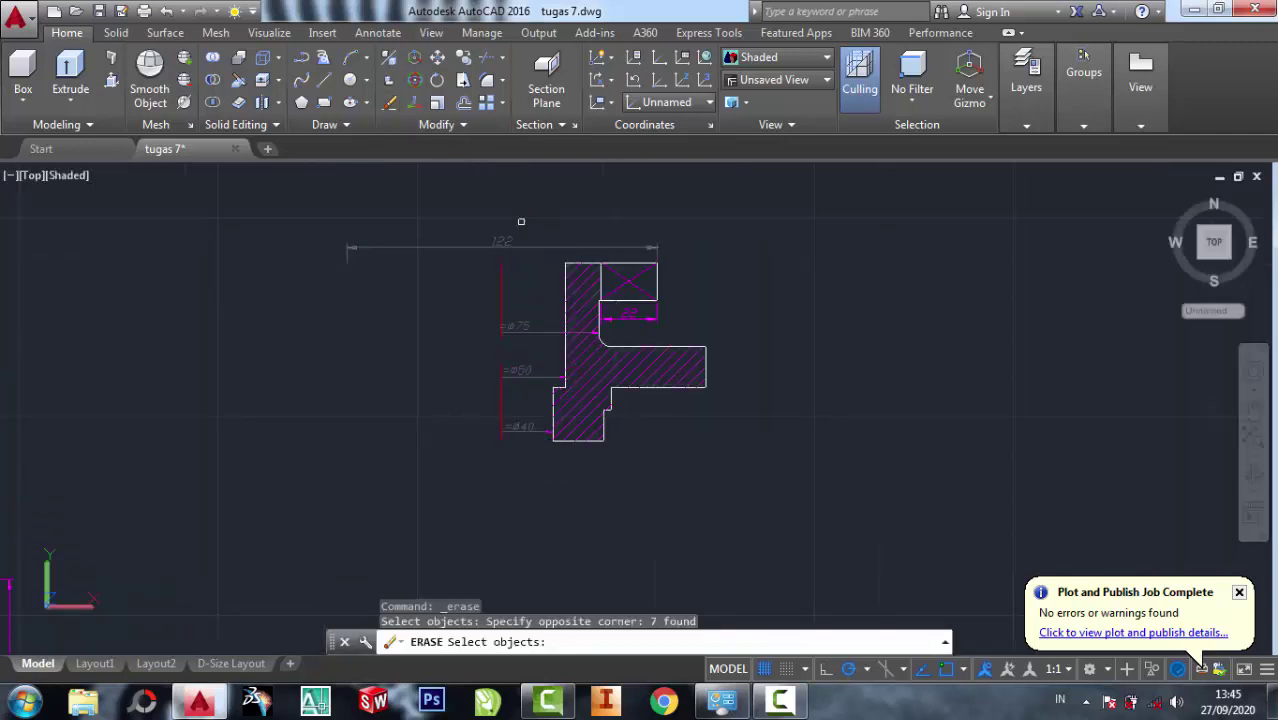
pyautogui.click(575, 420)
pyautogui.scroll(3, 653, 322)
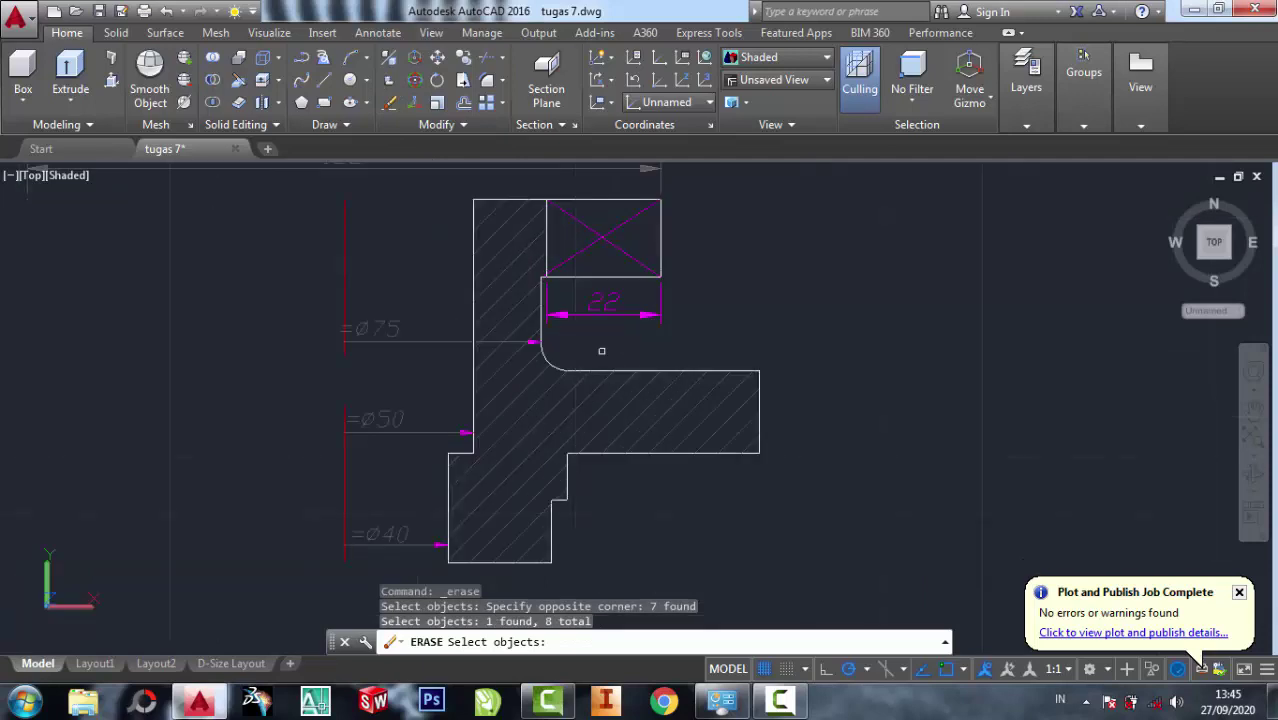
pyautogui.click(684, 312)
pyautogui.click(537, 346)
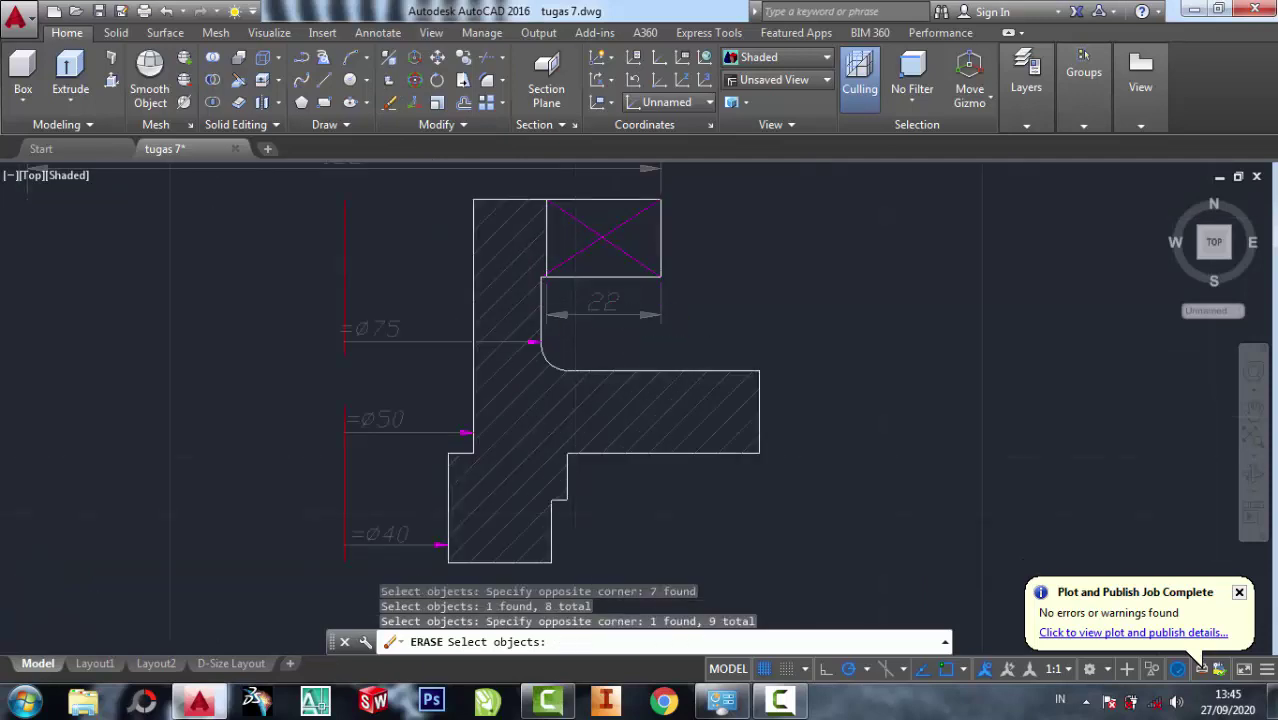
pyautogui.scroll(1, 544, 340)
pyautogui.click(548, 330)
pyautogui.scroll(1, 546, 328)
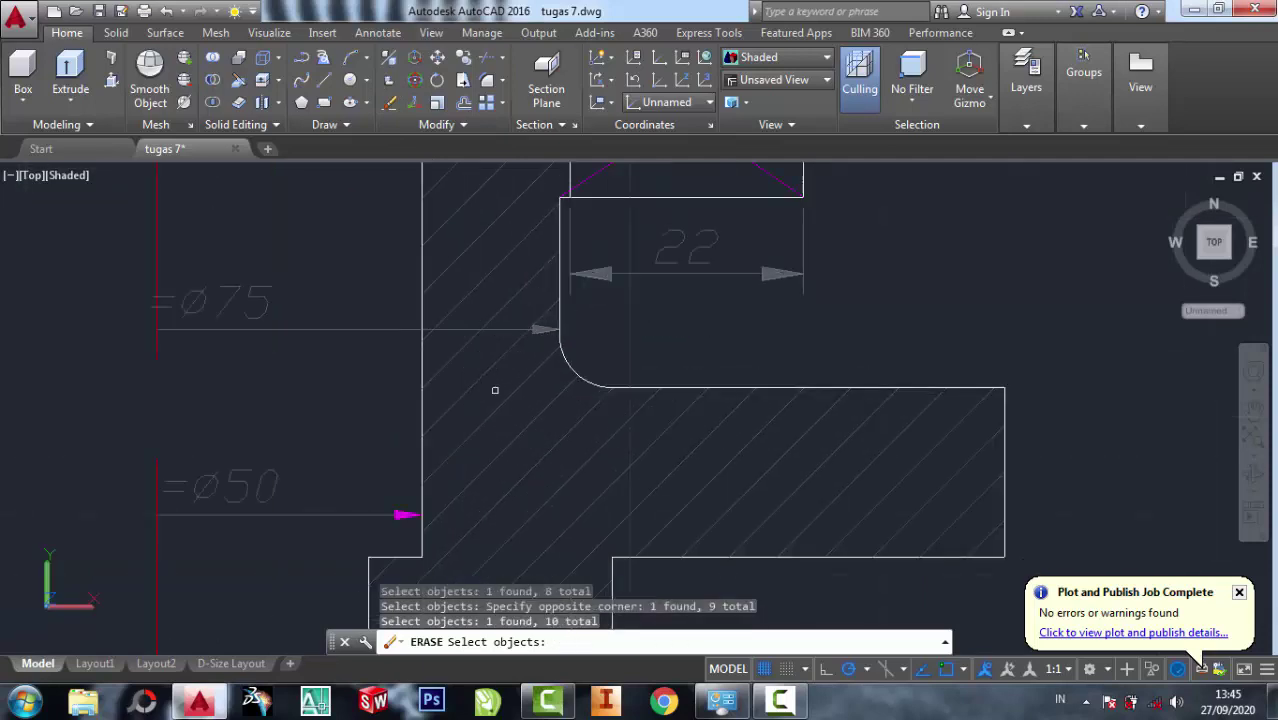
# - Add the Ø40 arrow, the 22 dimension and the hatching, then delete them all
pyautogui.click(399, 514)
pyautogui.scroll(-4, 385, 426)
pyautogui.scroll(3, 380, 514)
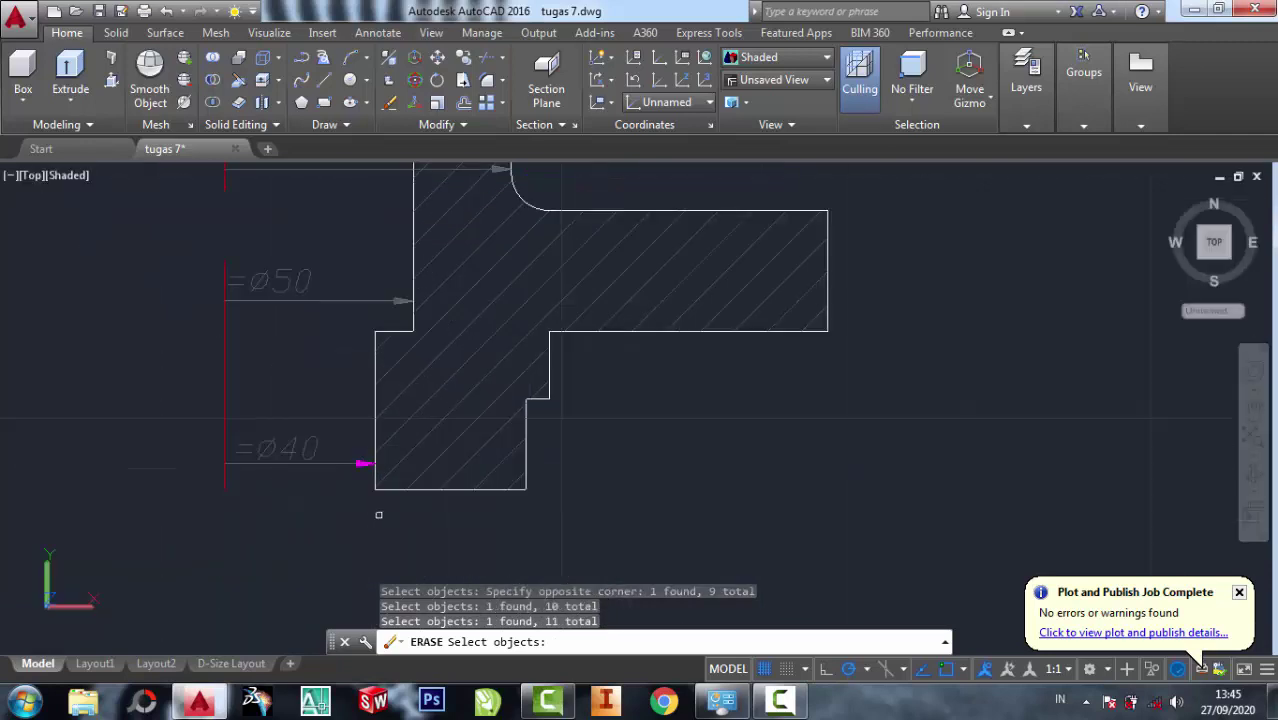
pyautogui.click(377, 518)
pyautogui.click(317, 434)
pyautogui.scroll(-2, 320, 436)
pyautogui.scroll(2, 446, 391)
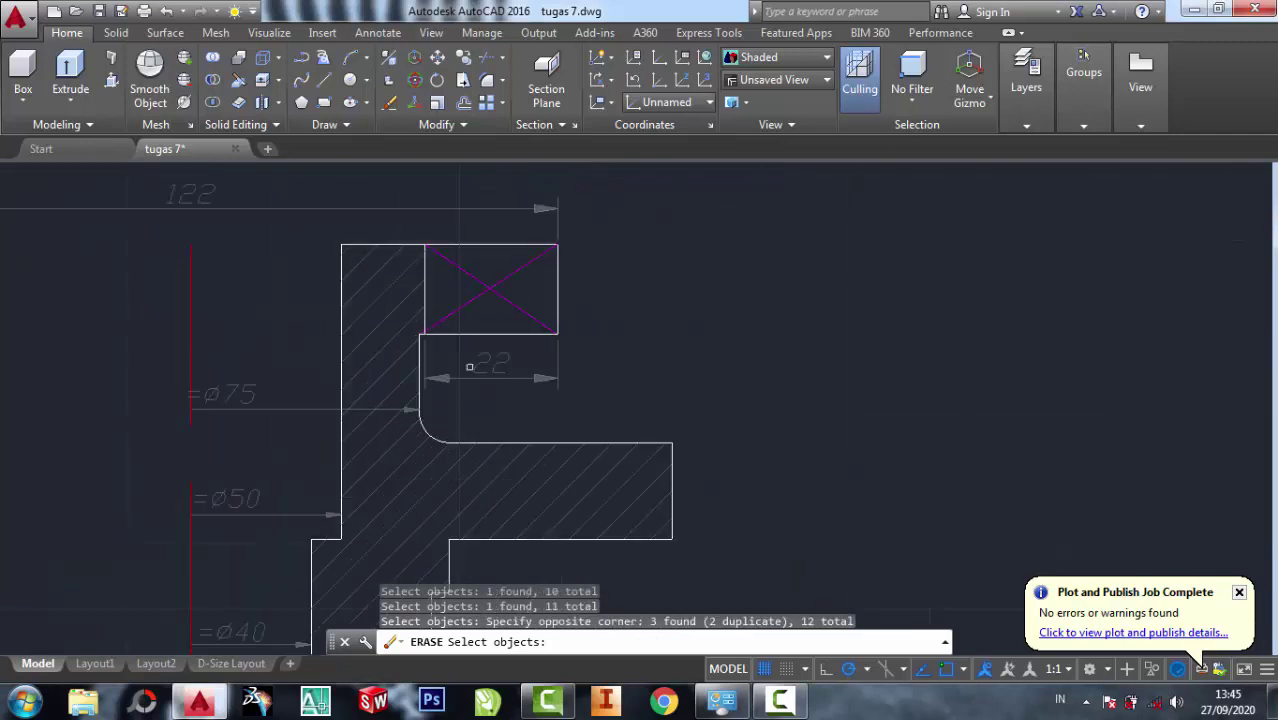
pyautogui.click(508, 320)
pyautogui.click(457, 281)
pyautogui.press('Return')
pyautogui.scroll(2, 448, 369)
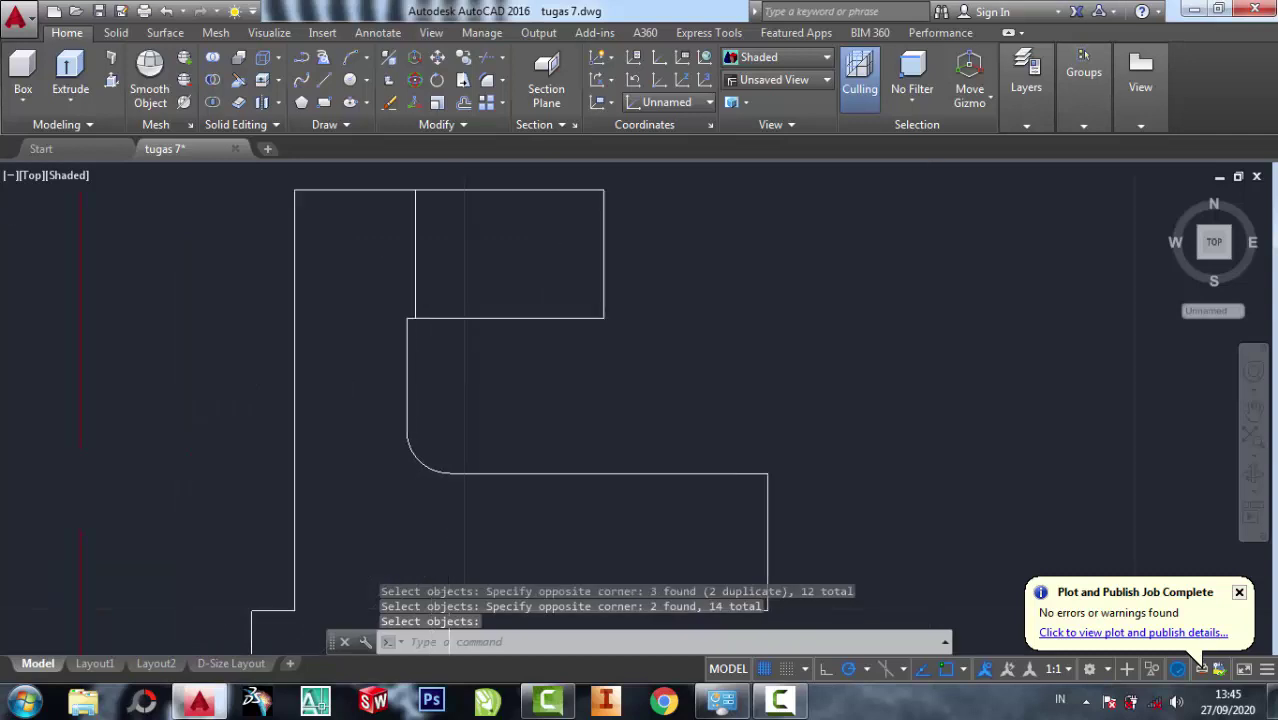
# - Erase the last leftover line, leaving only the bare profile outline
pyautogui.press('Return')
pyautogui.click(366, 180)
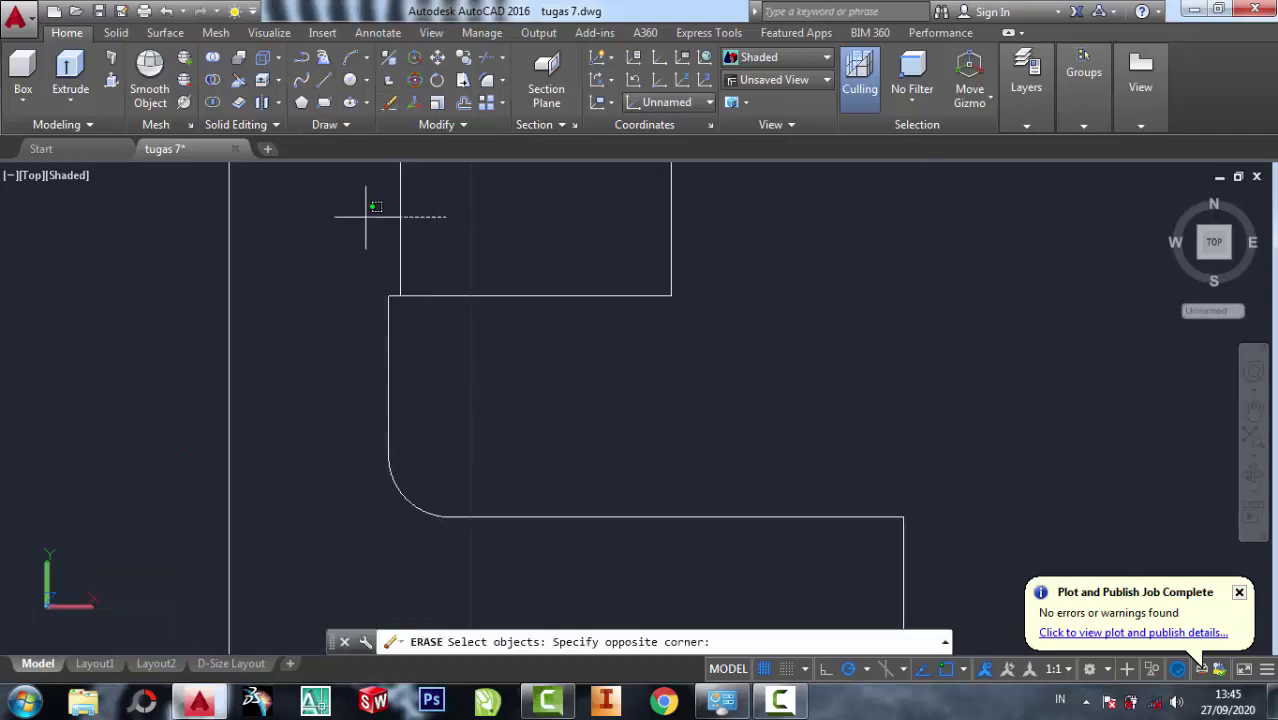
pyautogui.click(417, 222)
pyautogui.scroll(-3, 417, 222)
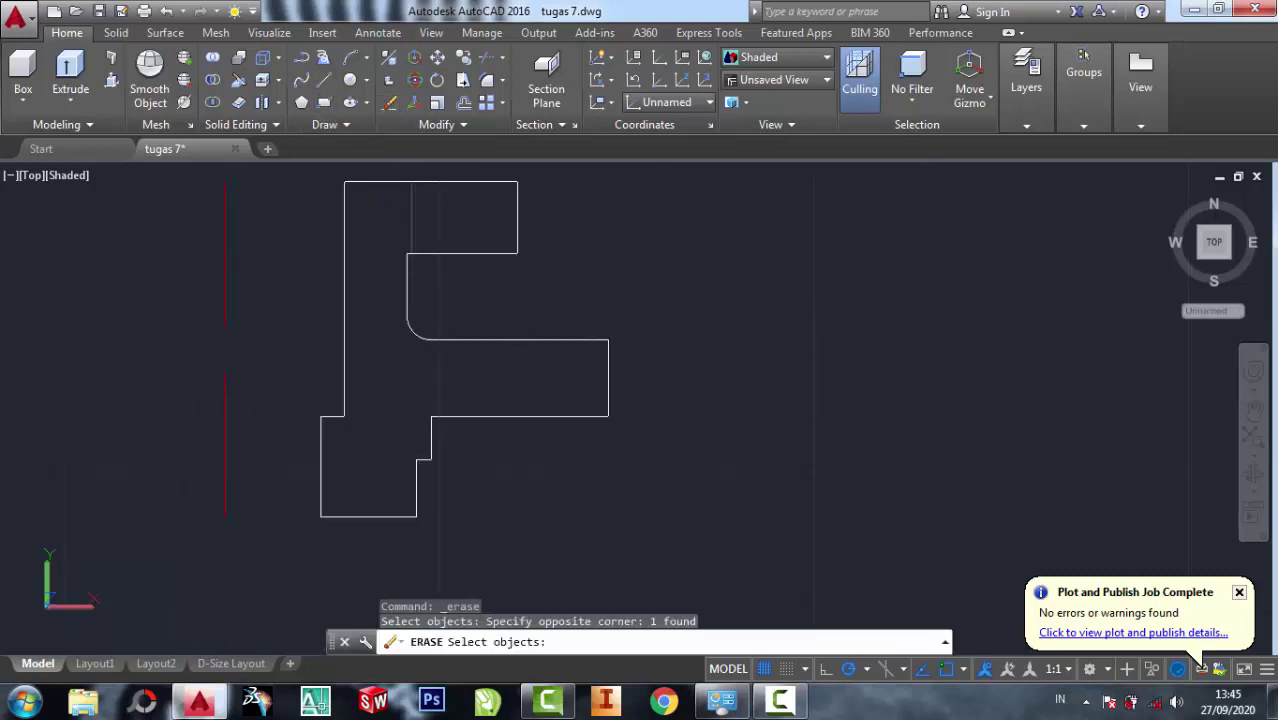
pyautogui.press('Return')
pyautogui.scroll(-2, 613, 294)
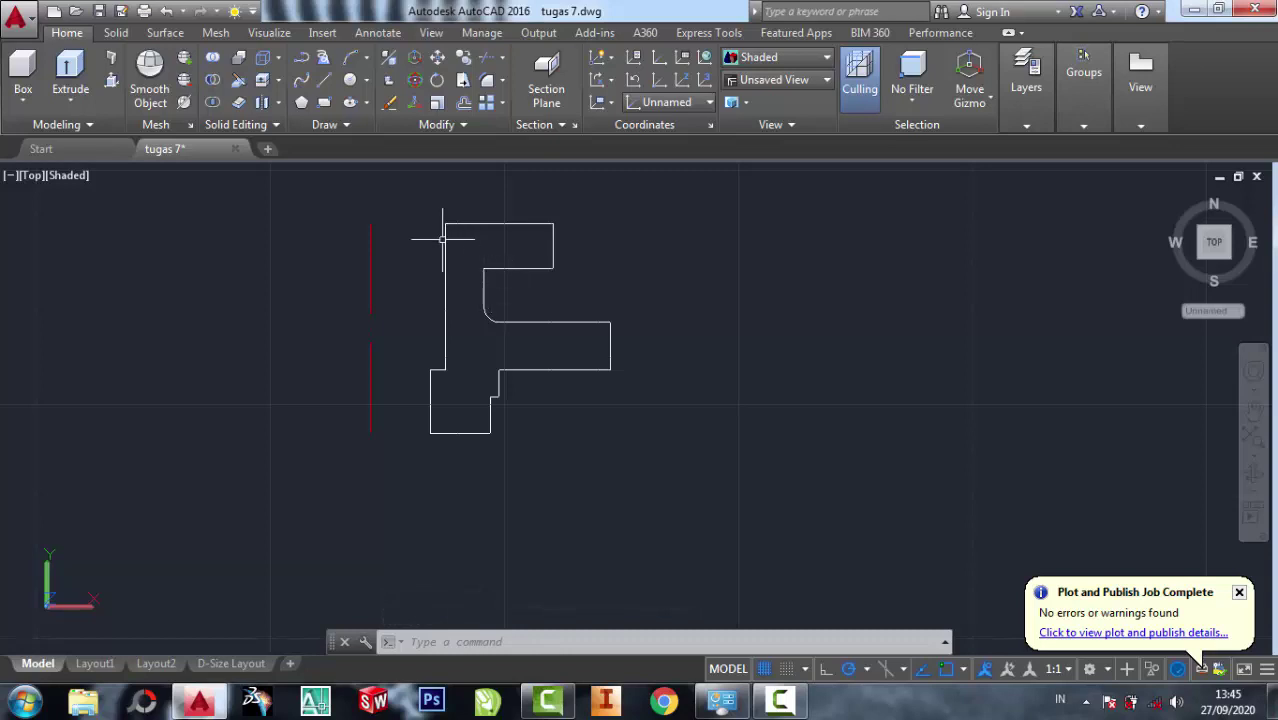
# - Convert the F-shaped profile lines into a single region
pyautogui.scroll(2, 443, 239)
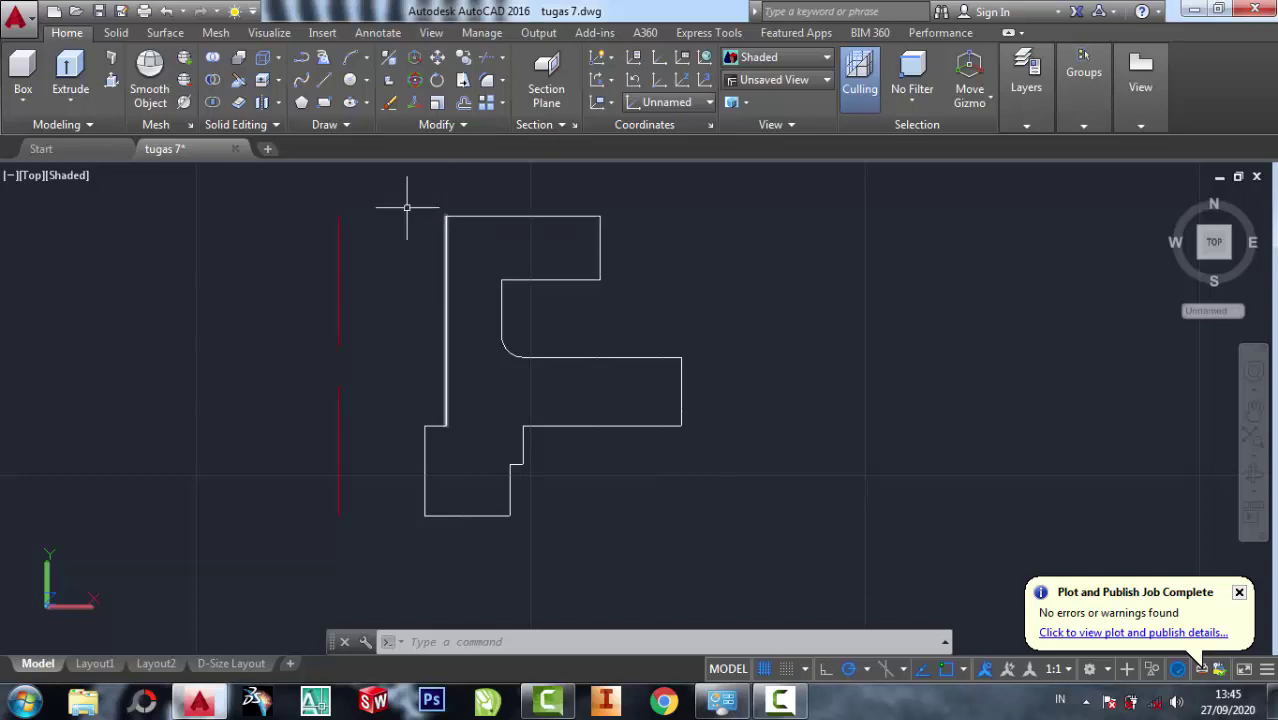
pyautogui.click(349, 124)
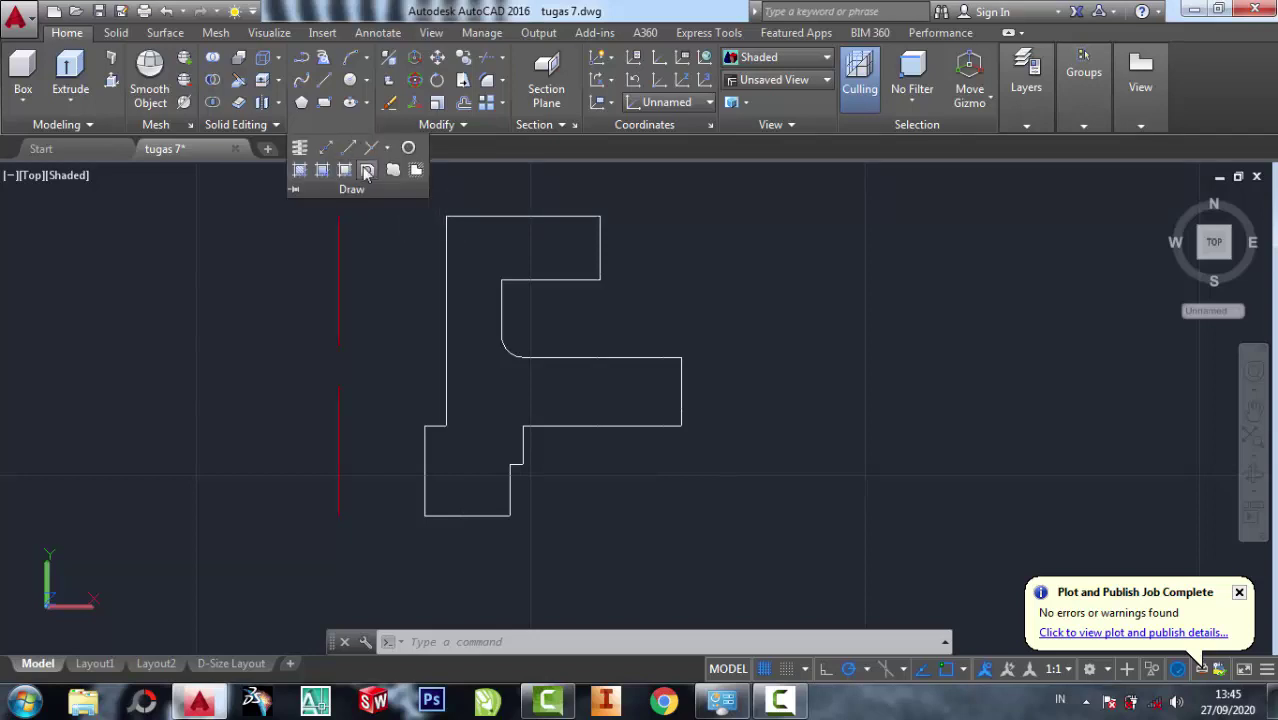
pyautogui.click(367, 170)
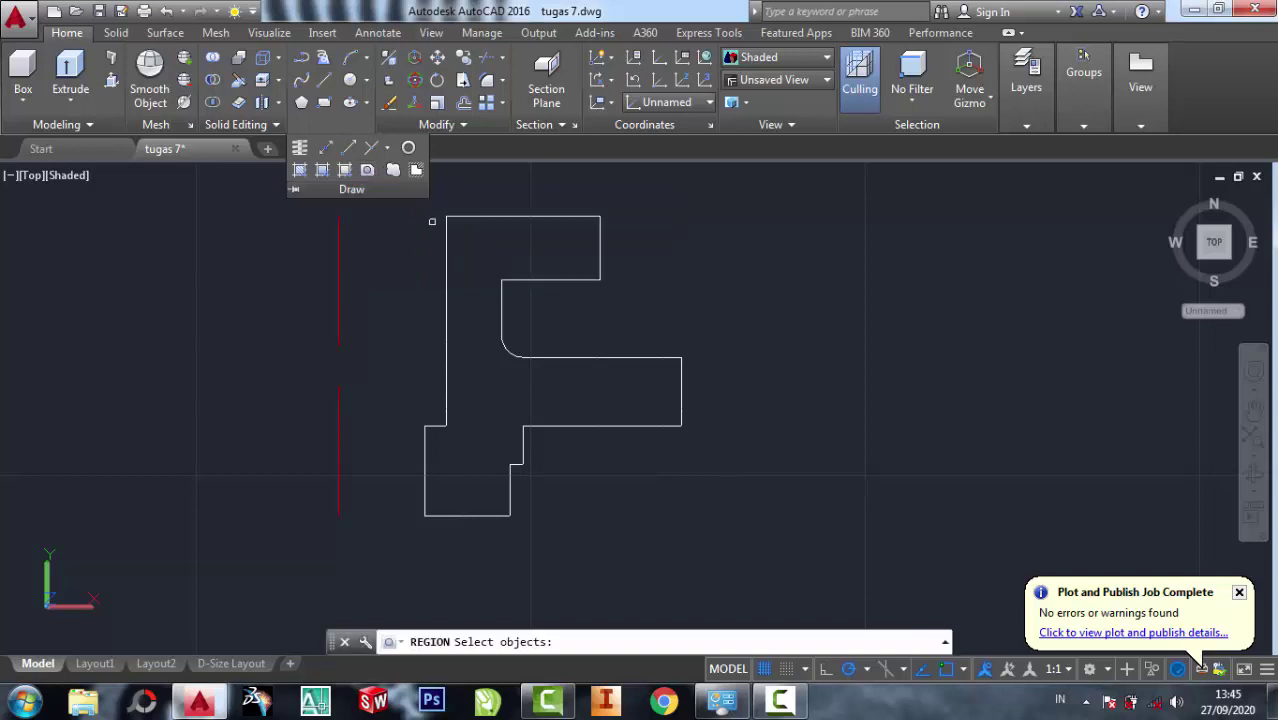
pyautogui.click(431, 219)
pyautogui.click(784, 539)
pyautogui.click(784, 539)
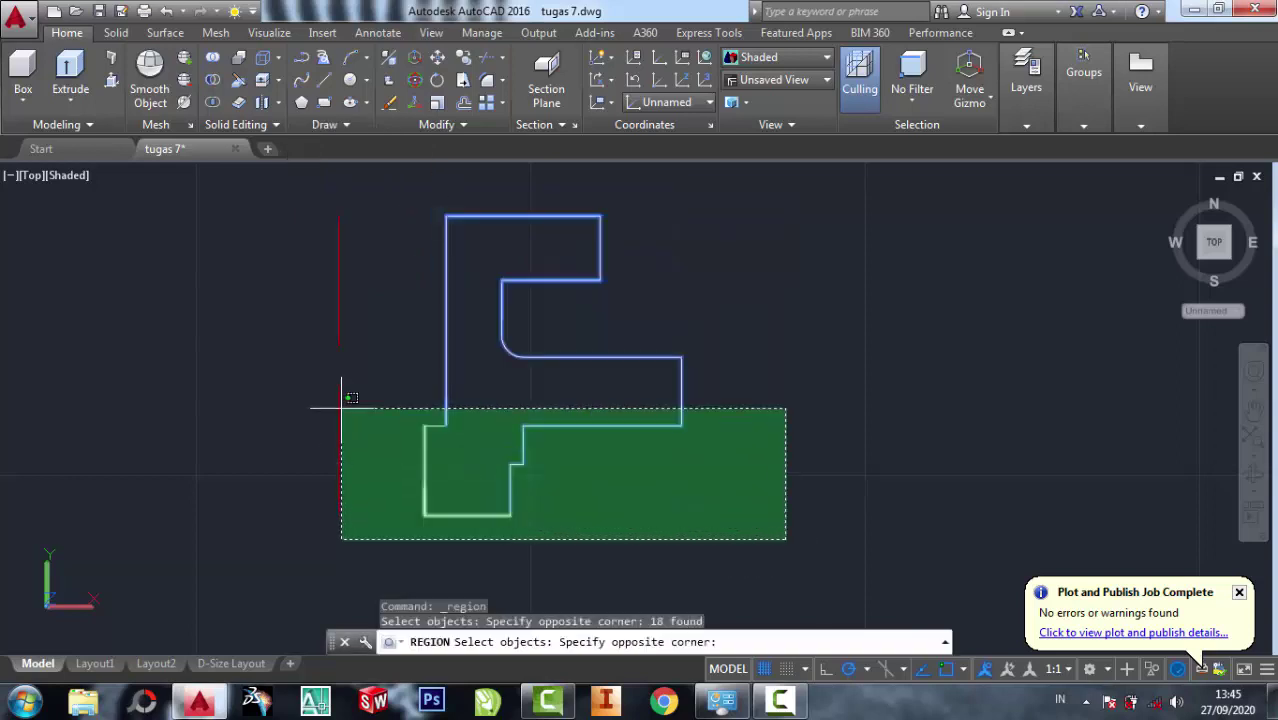
pyautogui.click(430, 335)
pyautogui.press('Return')
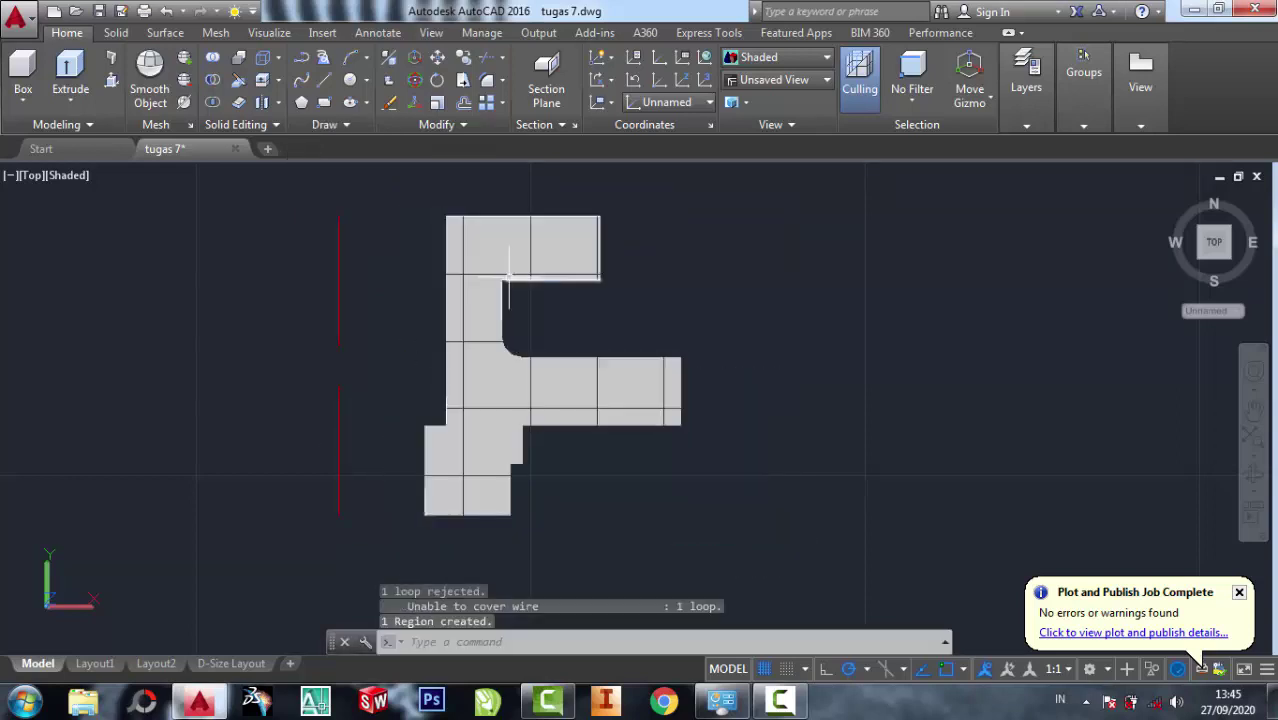
# - Switch the visual style to 2D Wireframe
pyautogui.click(785, 57)
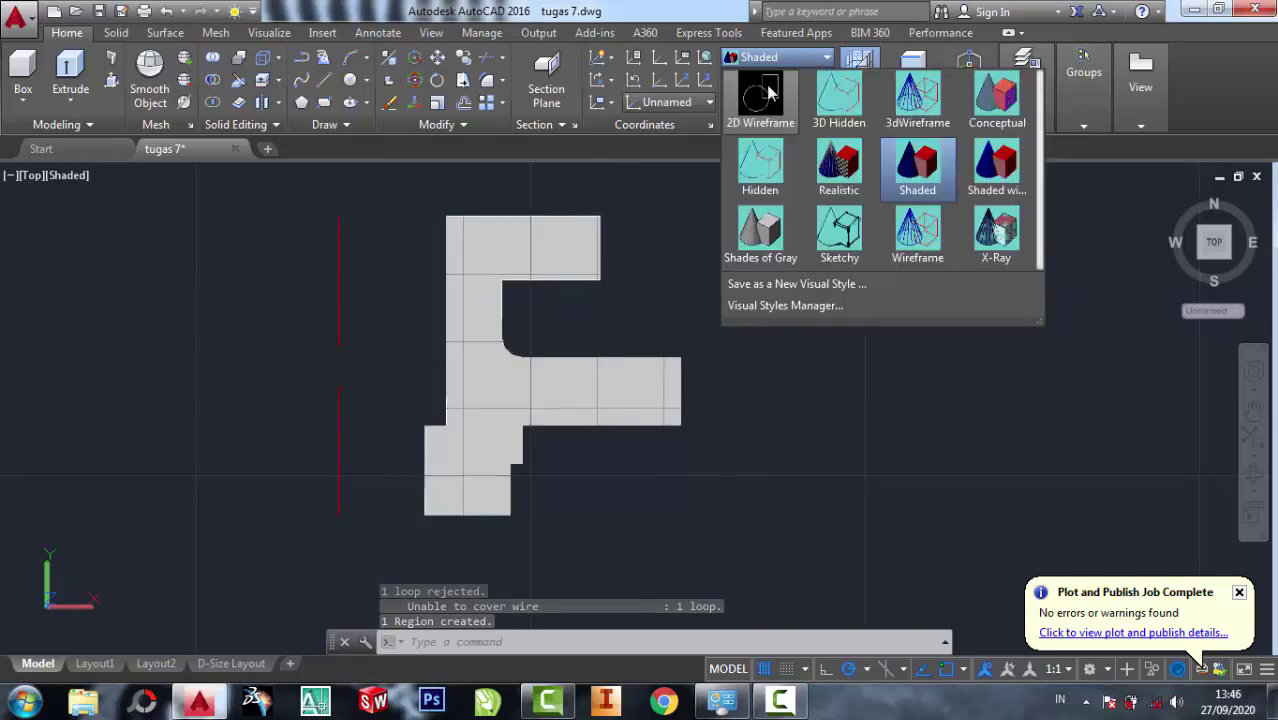
pyautogui.click(762, 150)
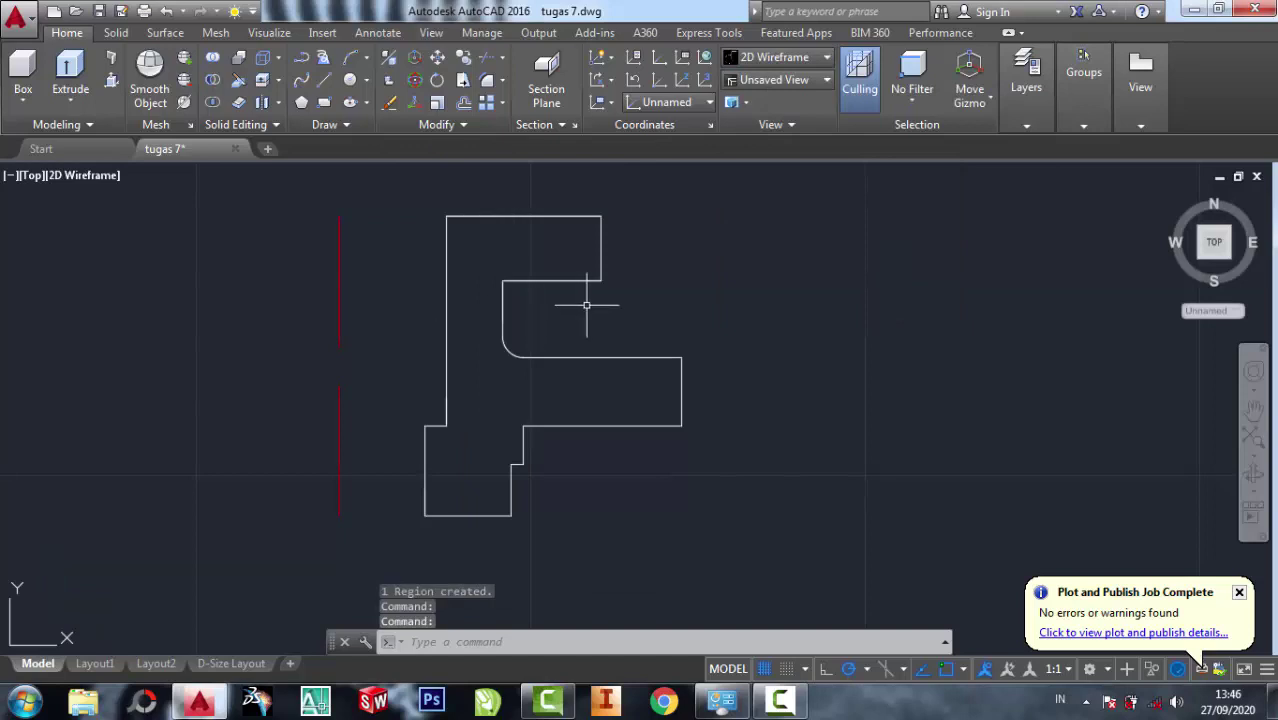
pyautogui.scroll(-2, 590, 296)
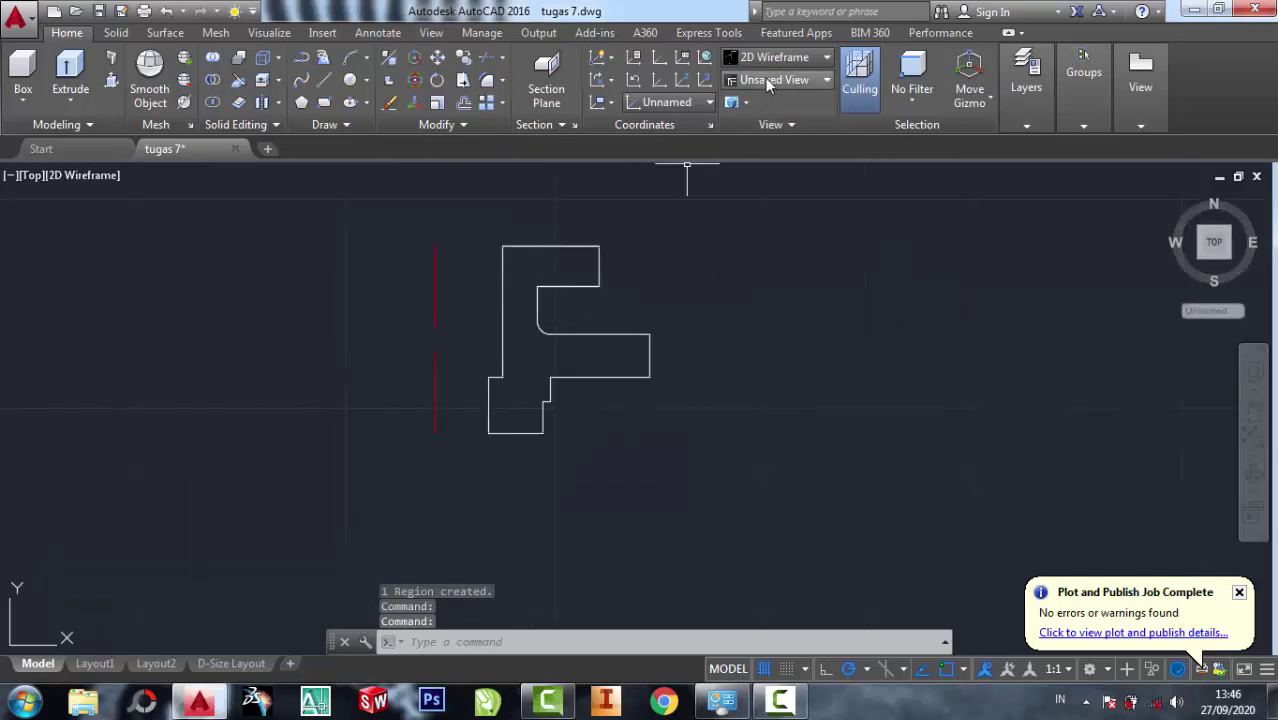
# - Switch to the SW Isometric view and zoom to inspect the region and red axis line
pyautogui.click(775, 80)
pyautogui.click(770, 212)
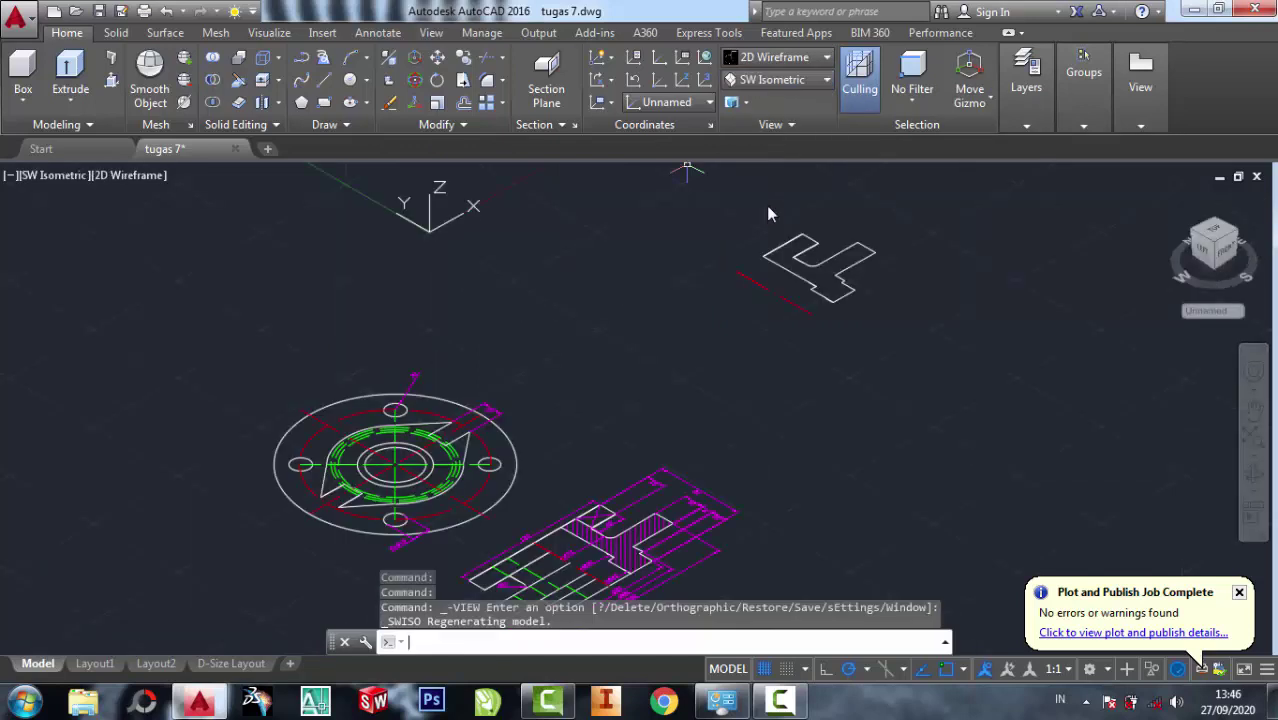
pyautogui.scroll(2, 829, 253)
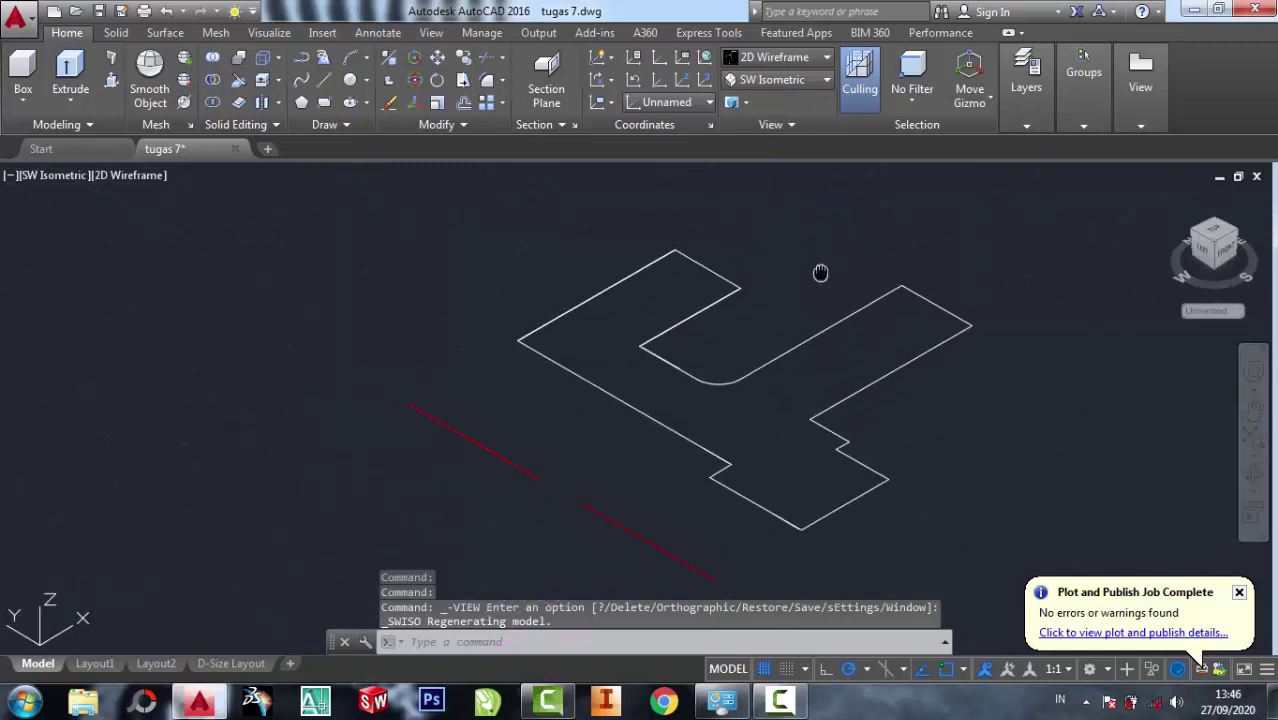
pyautogui.scroll(3, 707, 248)
pyautogui.scroll(2, 570, 314)
pyautogui.scroll(-3, 608, 260)
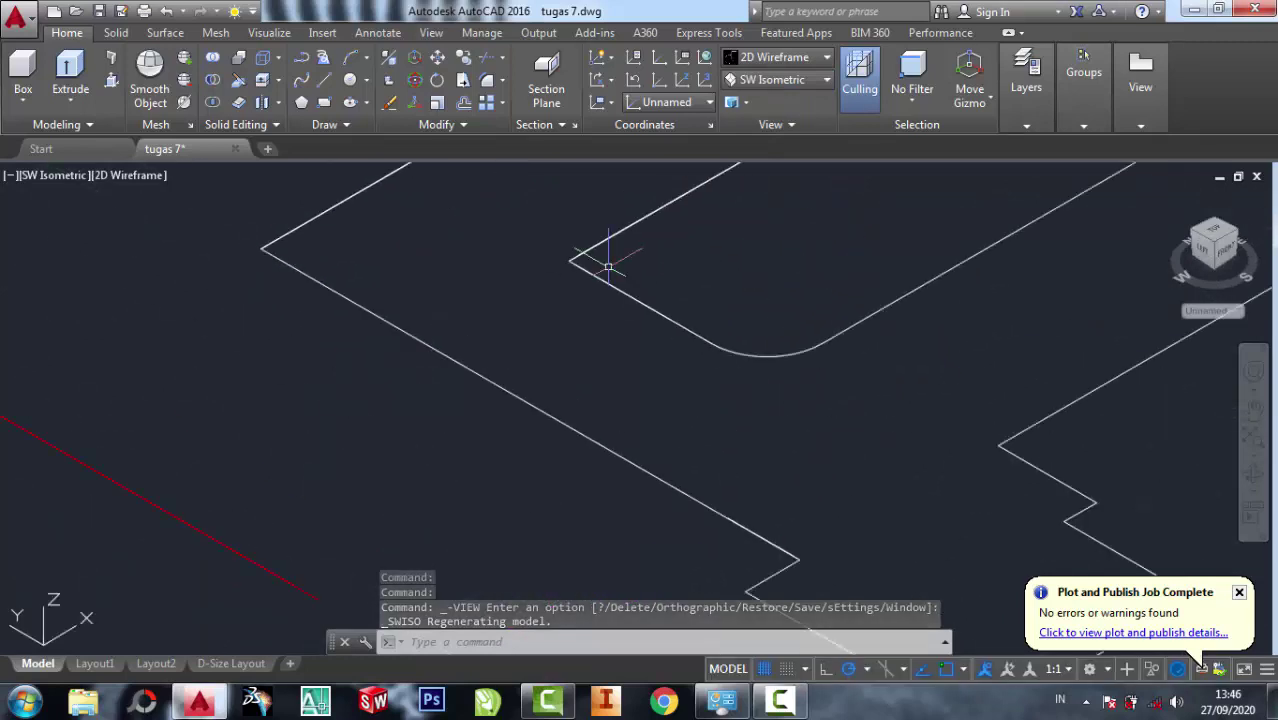
pyautogui.scroll(-3, 650, 266)
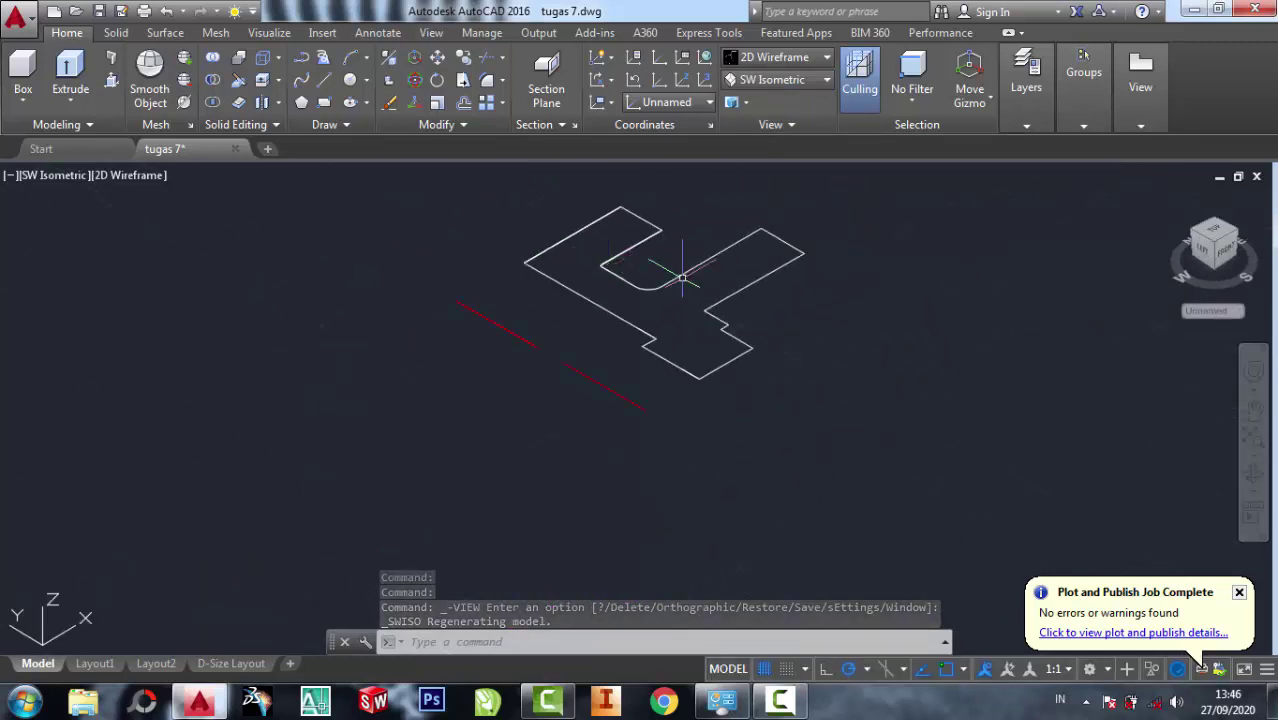
pyautogui.click(74, 102)
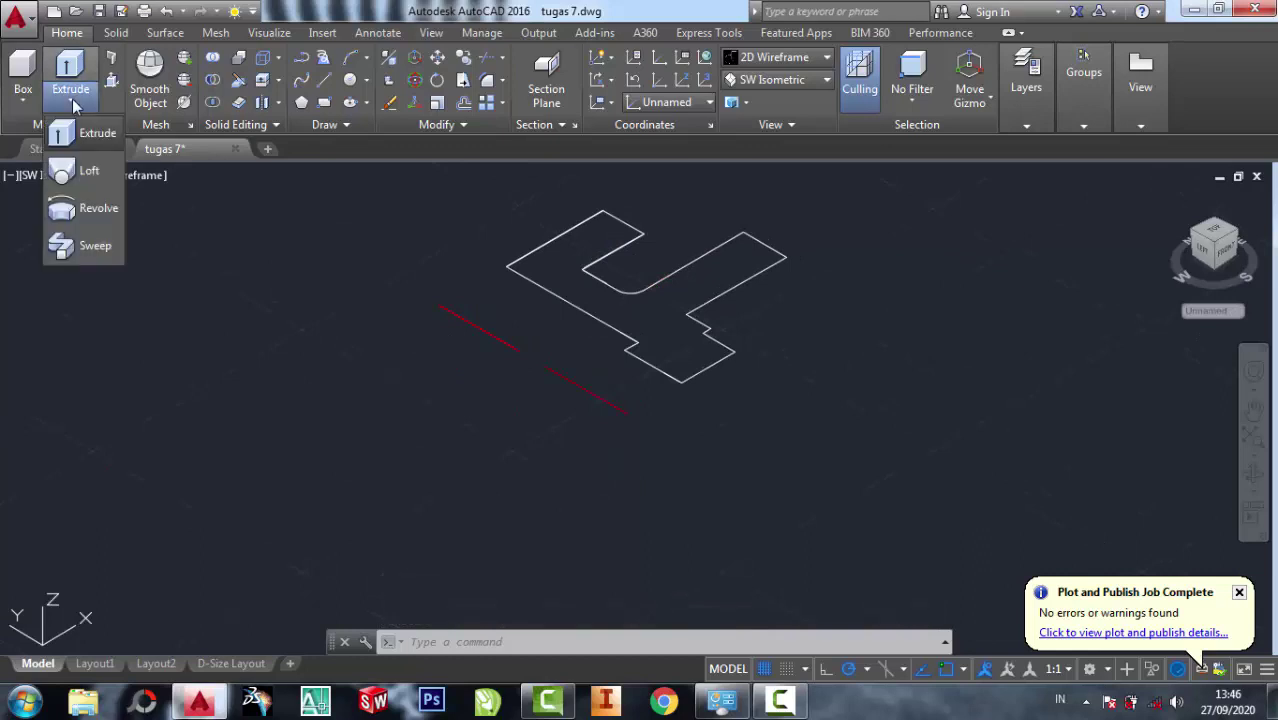
# - Revolve the F-shaped region a full 360° about both ends of the red axis line
pyautogui.click(110, 227)
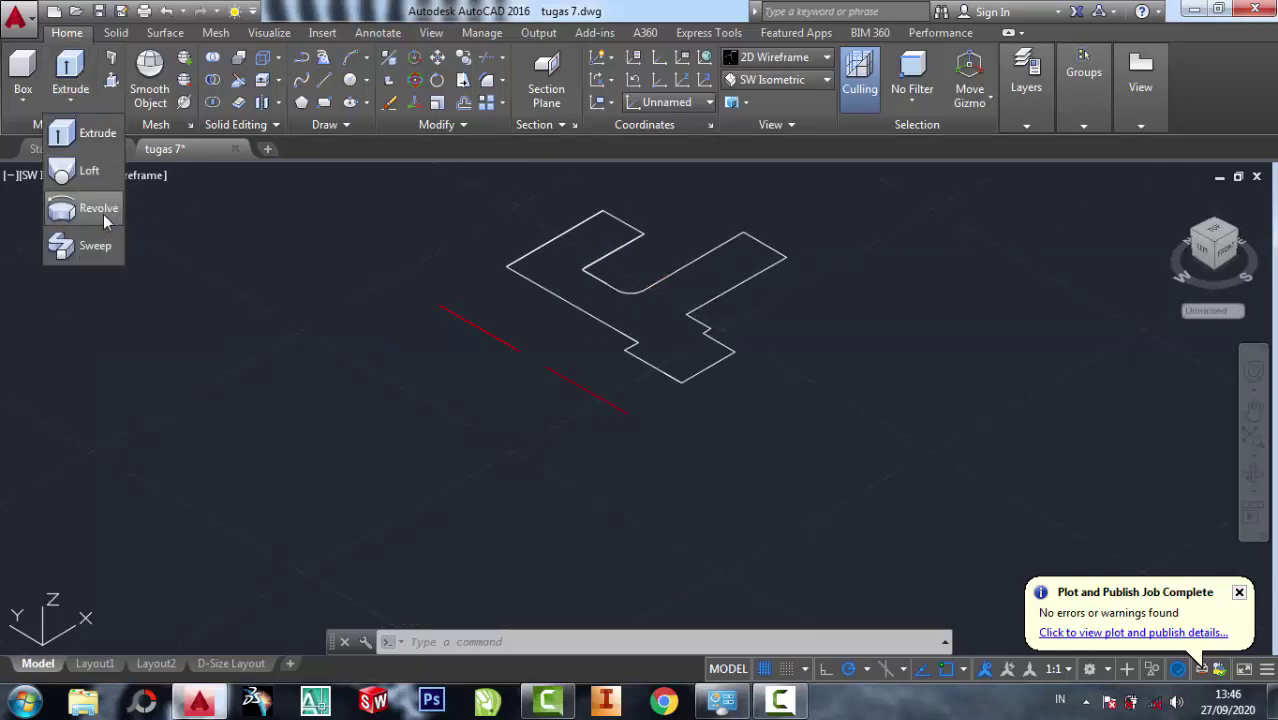
pyautogui.click(523, 280)
pyautogui.rightClick(445, 244)
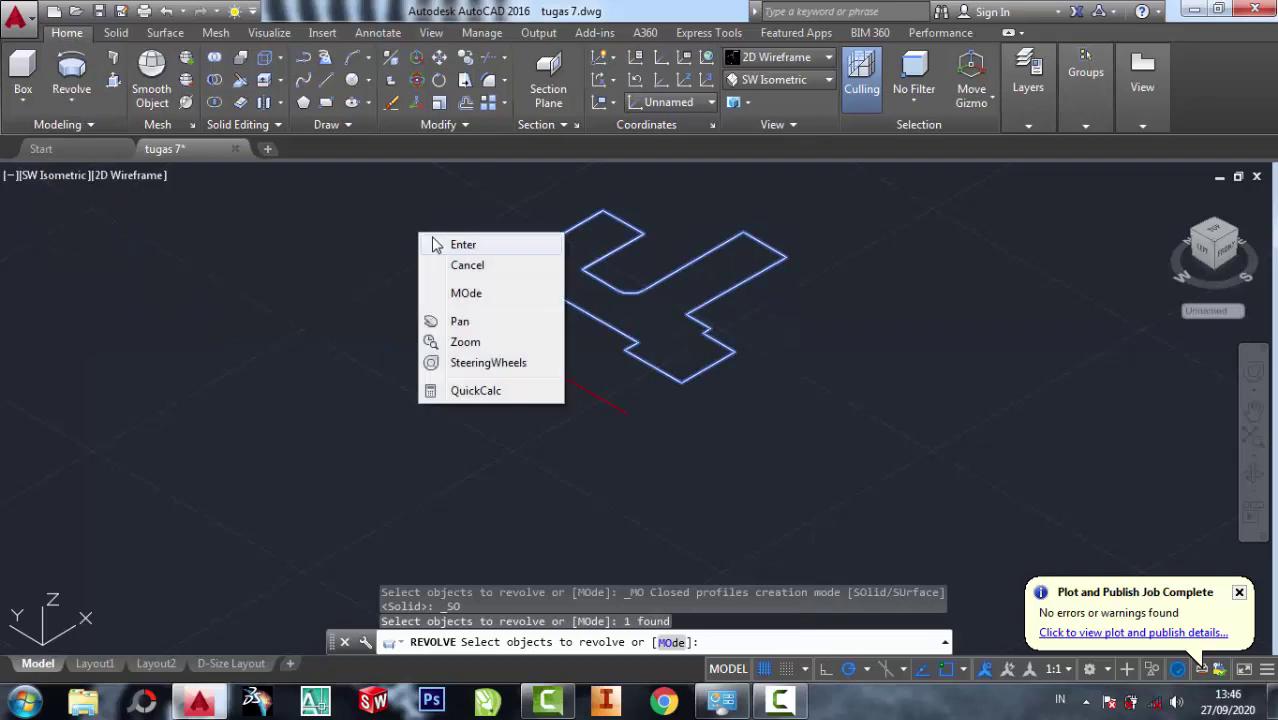
pyautogui.click(462, 245)
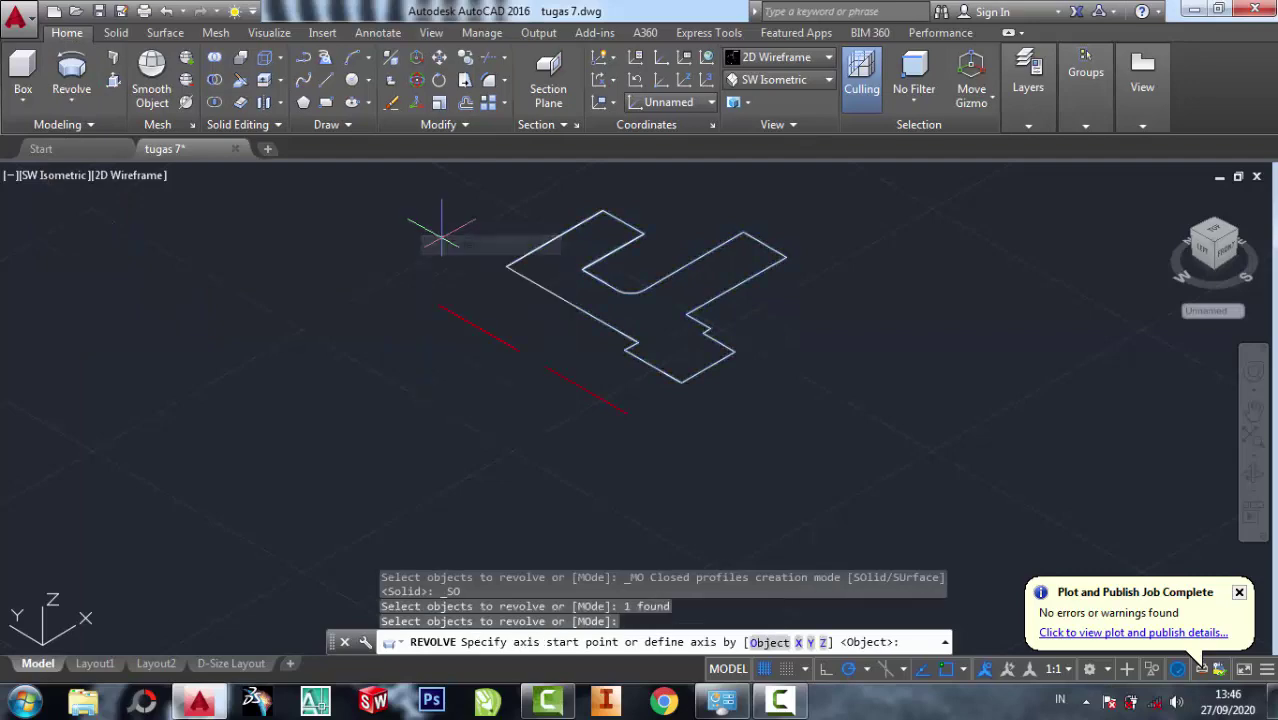
pyautogui.click(438, 305)
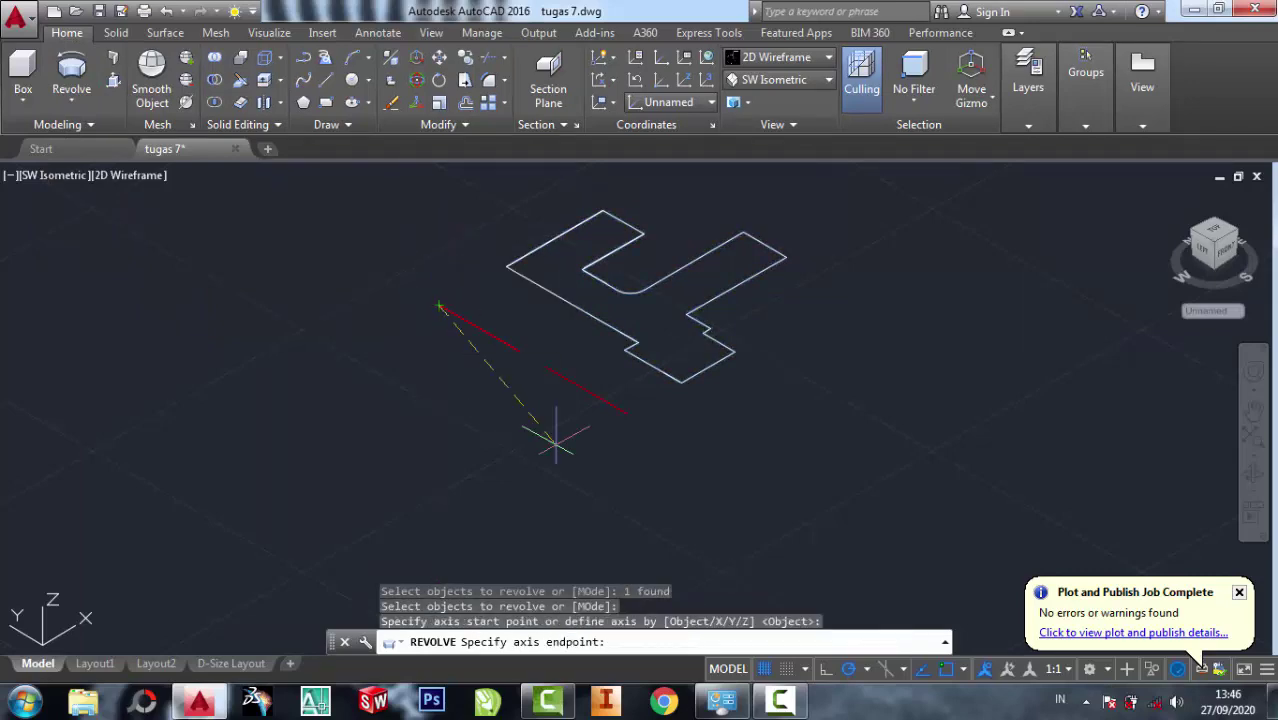
pyautogui.click(627, 413)
pyautogui.press('Return')
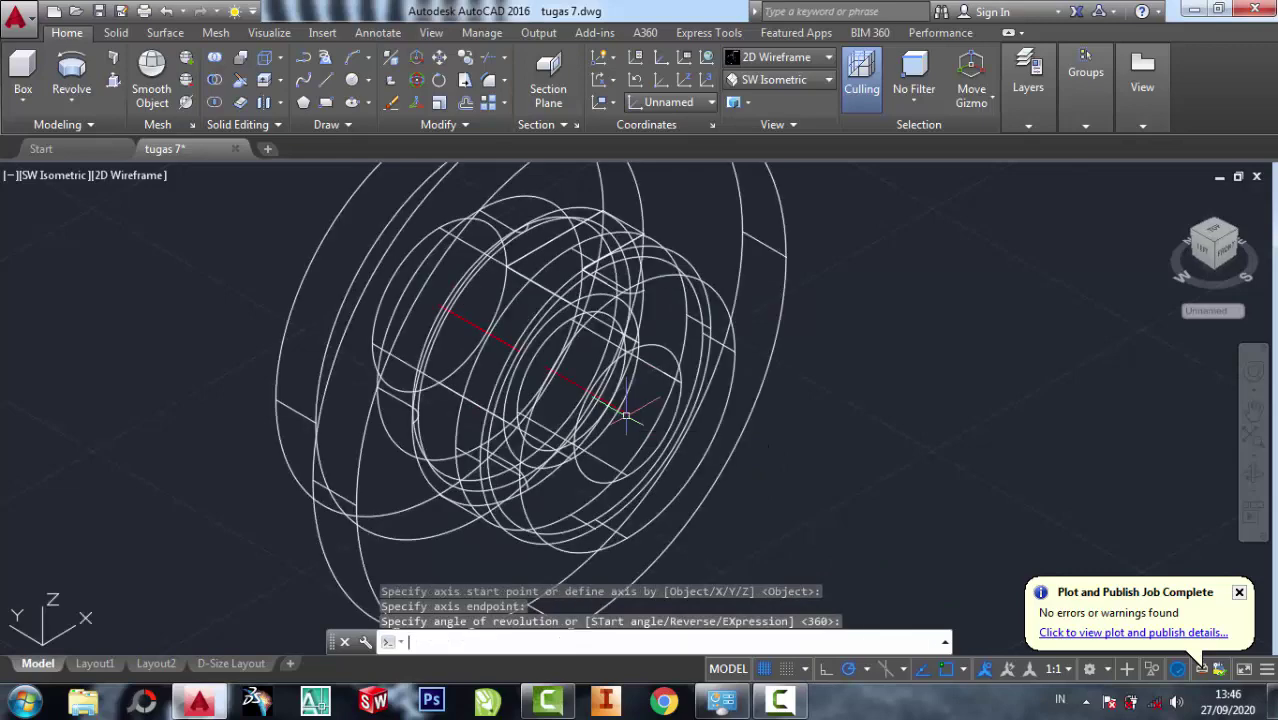
pyautogui.click(800, 58)
# - Show the hub solid in Shaded style via Conceptual, turn the grid off, and reposition the view
pyautogui.click(1000, 98)
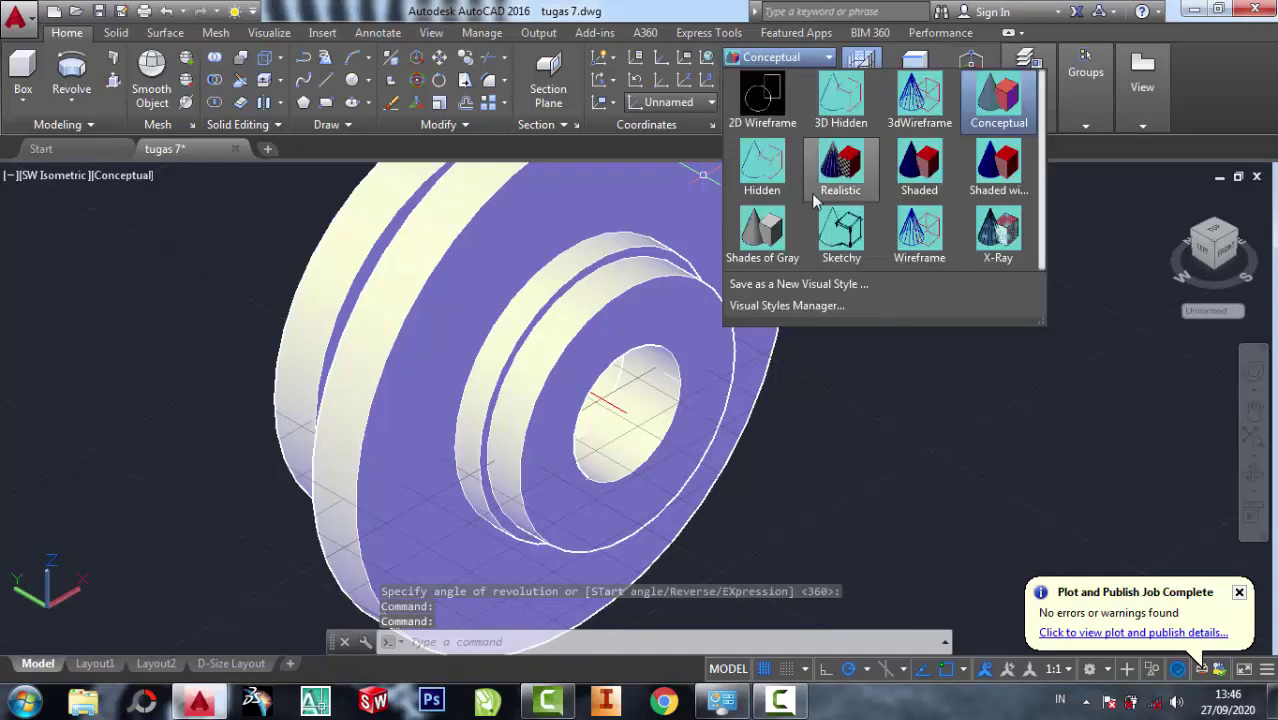
pyautogui.click(918, 170)
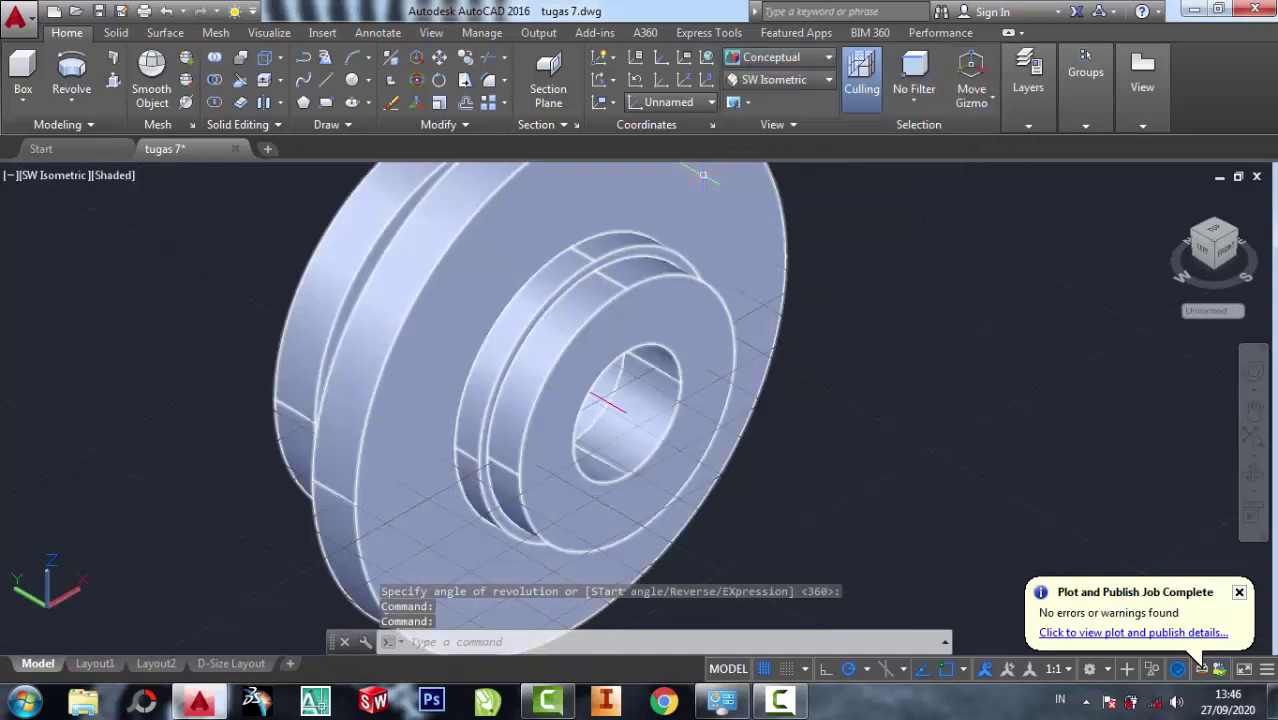
pyautogui.click(766, 669)
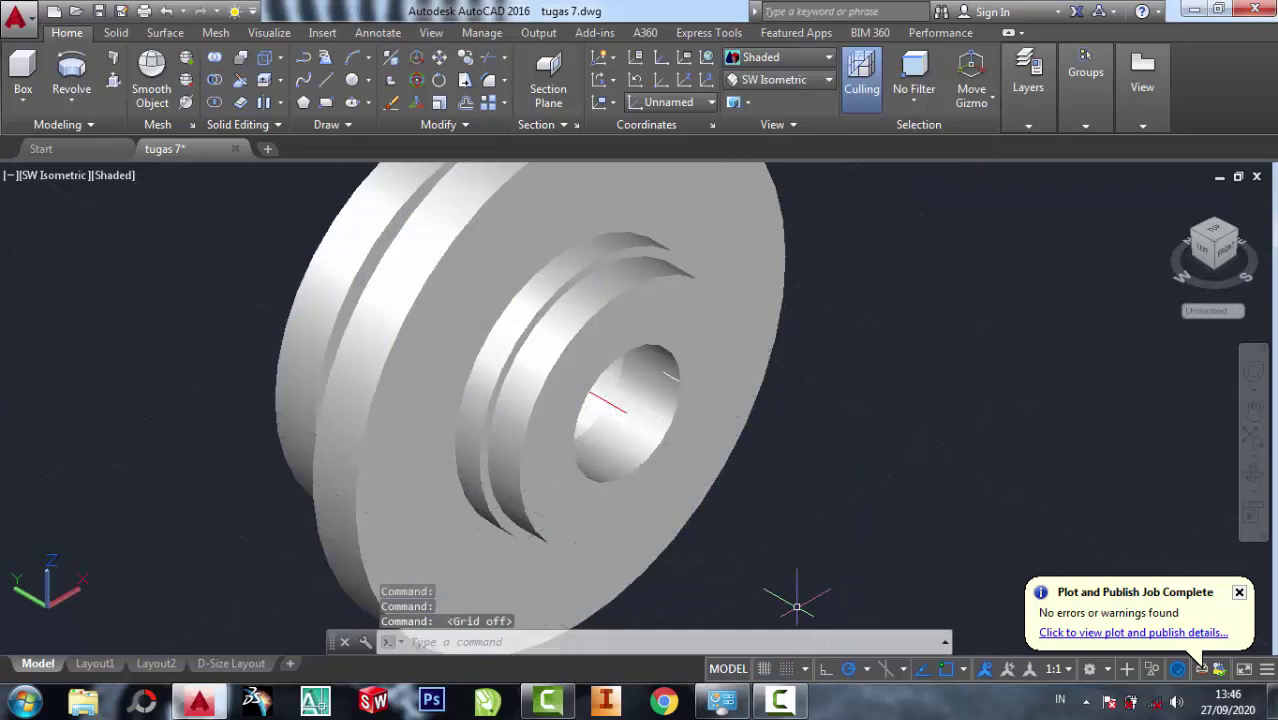
pyautogui.moveTo(859, 377); pyautogui.dragTo(762, 425, button='middle')
pyautogui.scroll(-3, 729, 395)
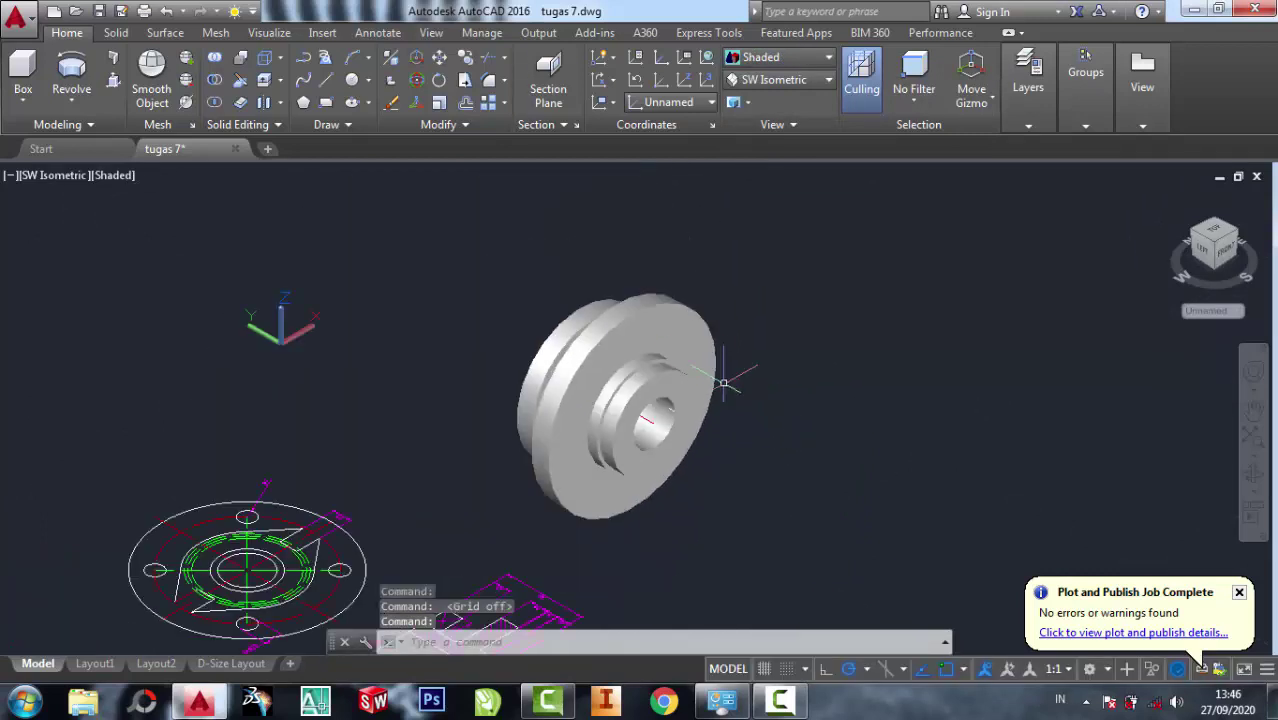
# - 3D-rotate the hub solid so the flange lies flat and the boss points up
pyautogui.click(419, 86)
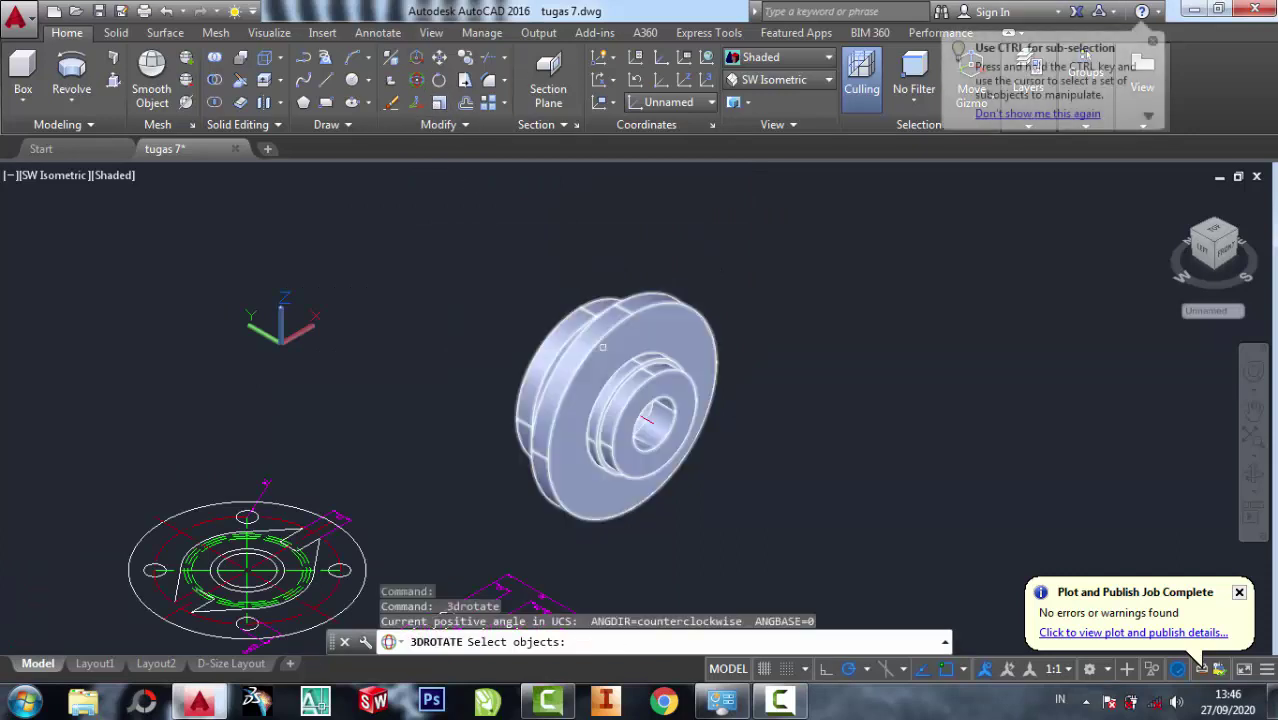
pyautogui.click(604, 326)
pyautogui.press('Return')
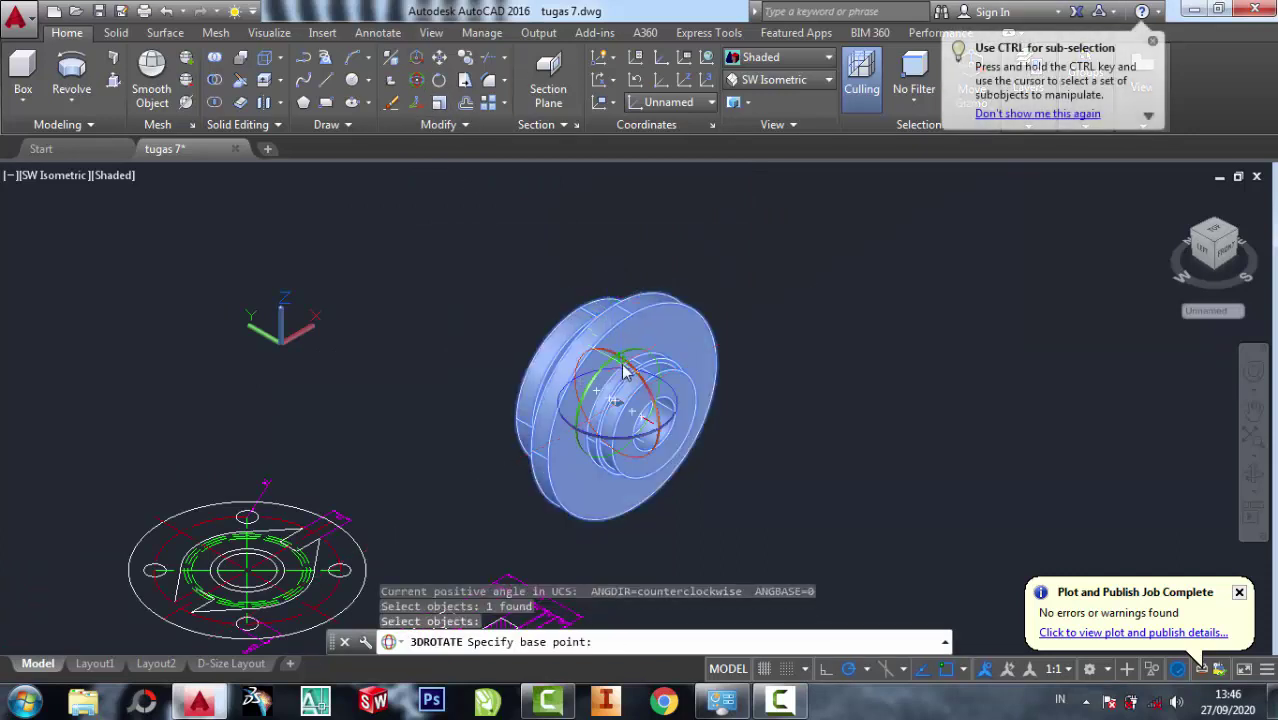
pyautogui.click(624, 354)
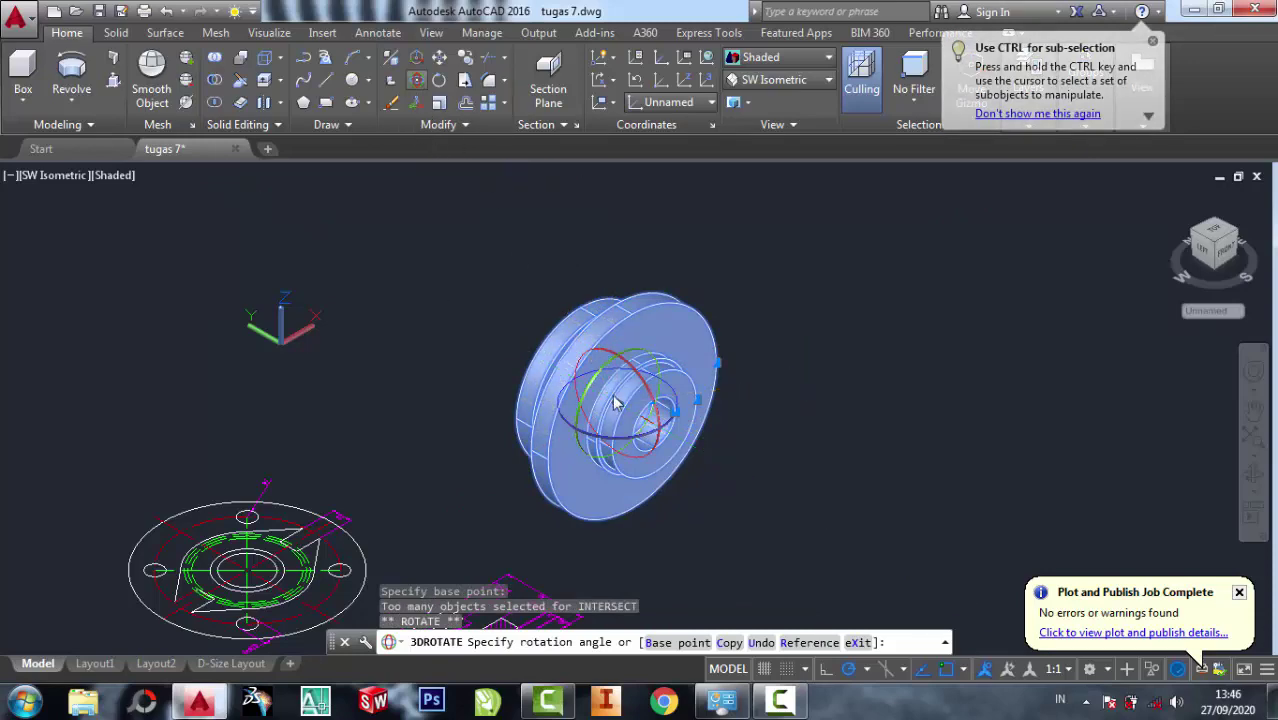
pyautogui.click(414, 82)
pyautogui.click(644, 351)
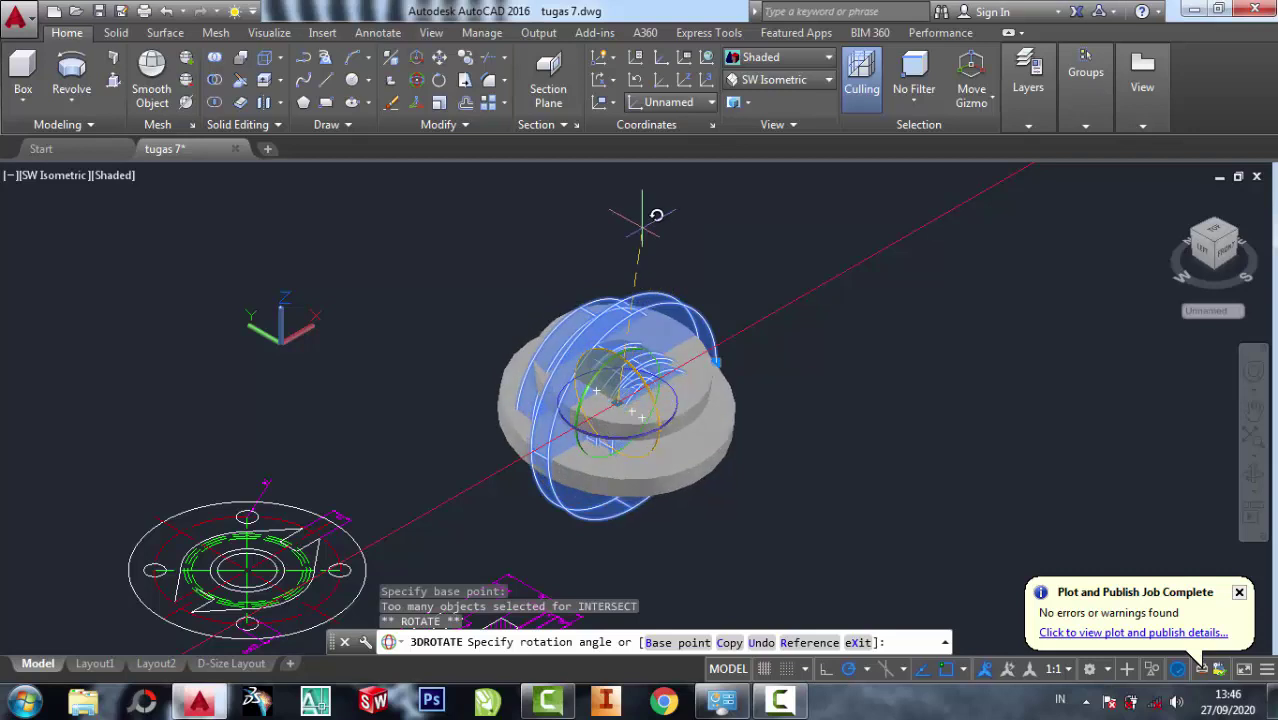
pyautogui.click(915, 375)
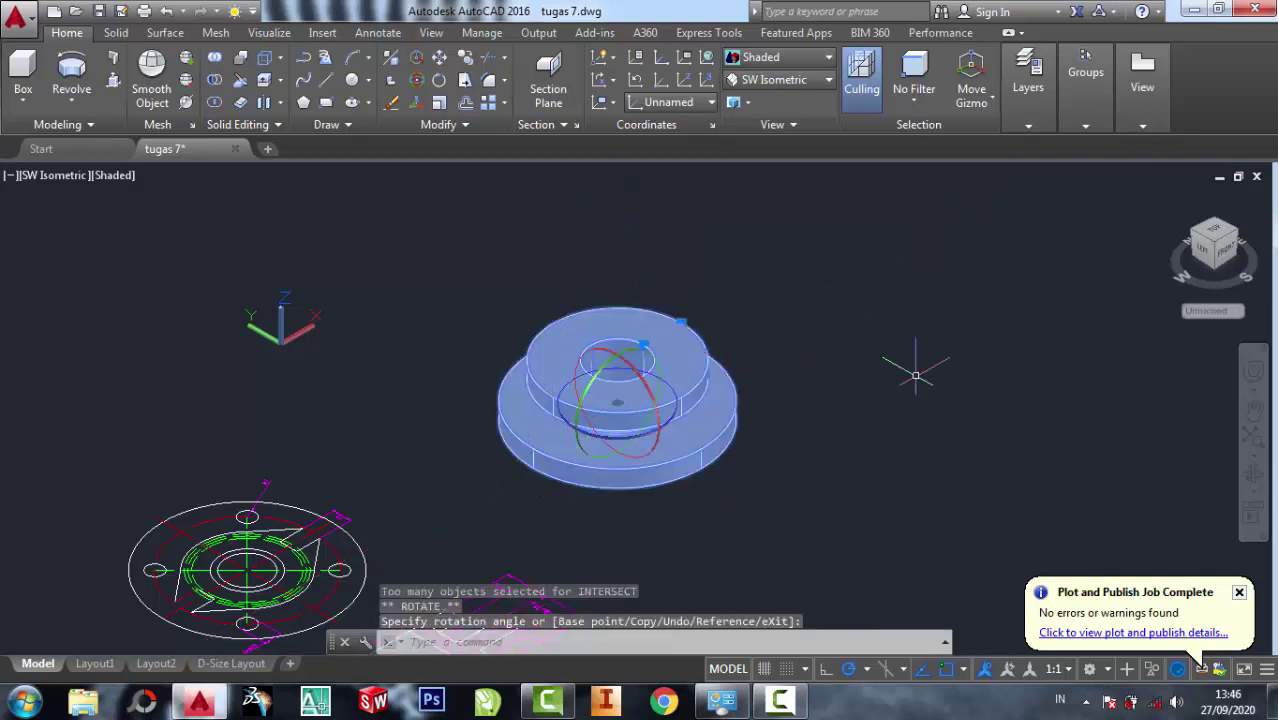
pyautogui.press('Escape')
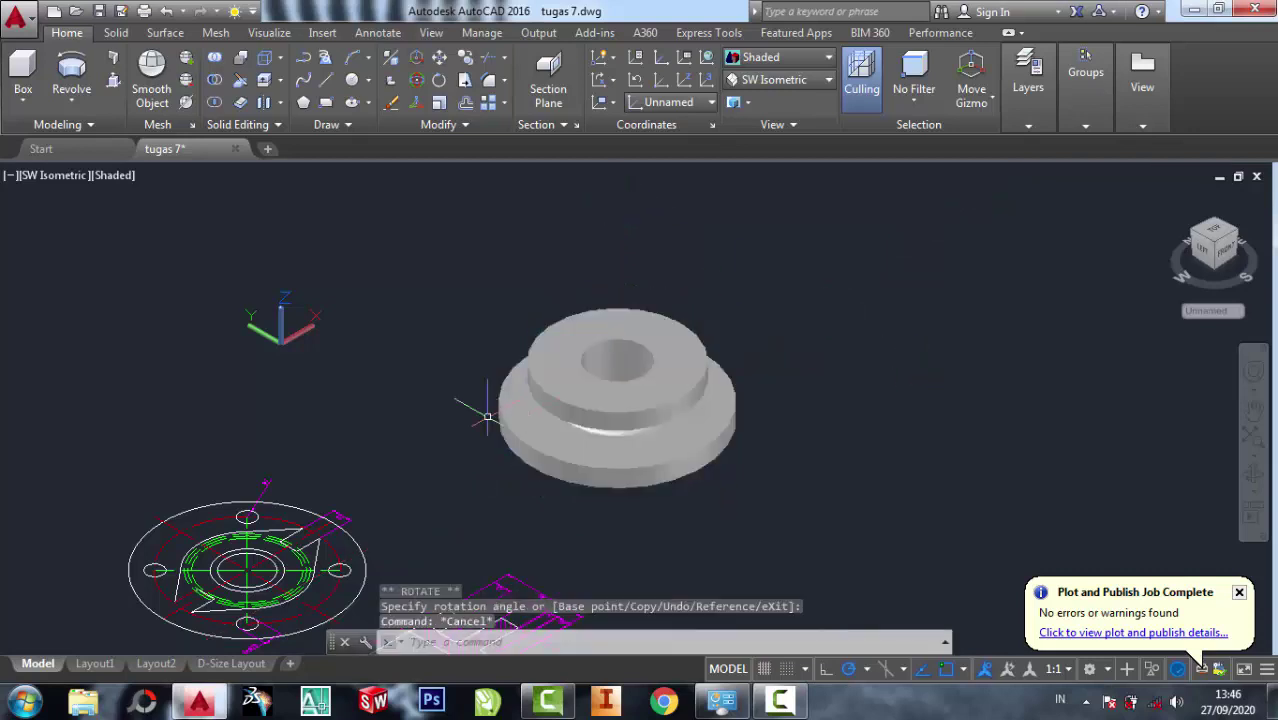
# - Start COPY and select the first edges of the keyed boss outline in the top view
pyautogui.scroll(2, 400, 432)
pyautogui.scroll(3, 285, 480)
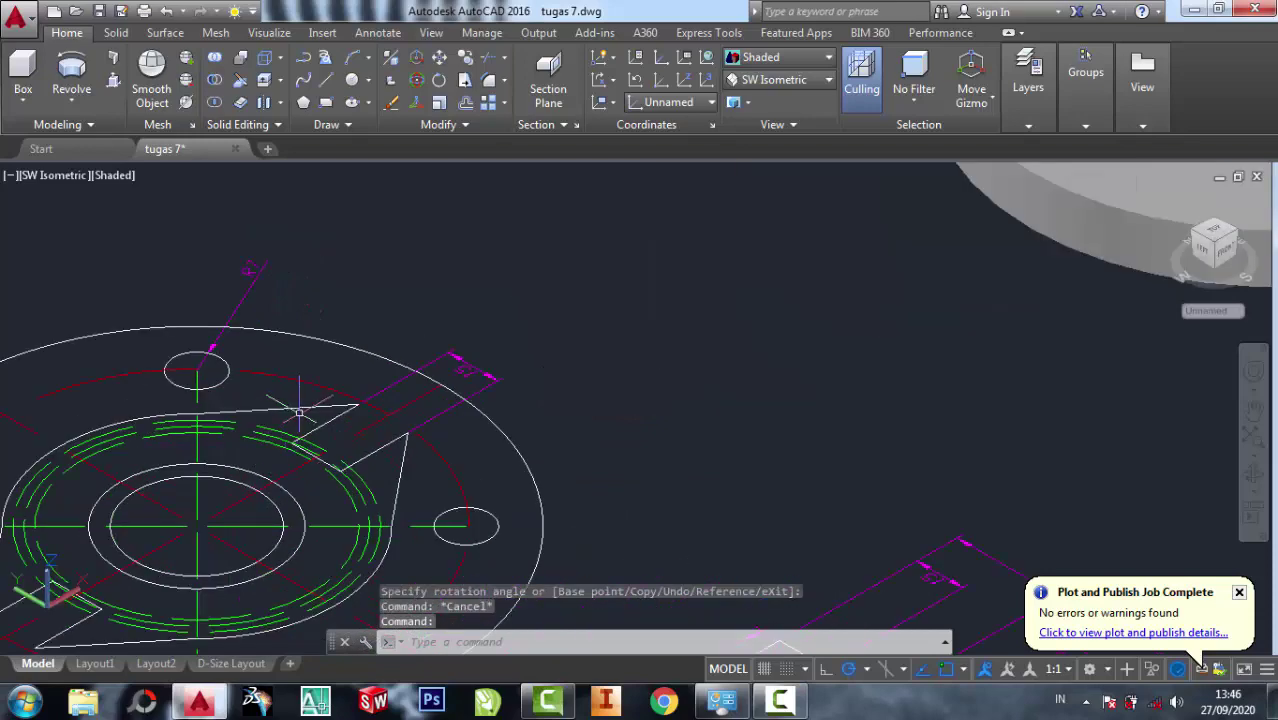
pyautogui.scroll(-3, 300, 400)
pyautogui.scroll(5, 310, 430)
pyautogui.scroll(-2, 412, 370)
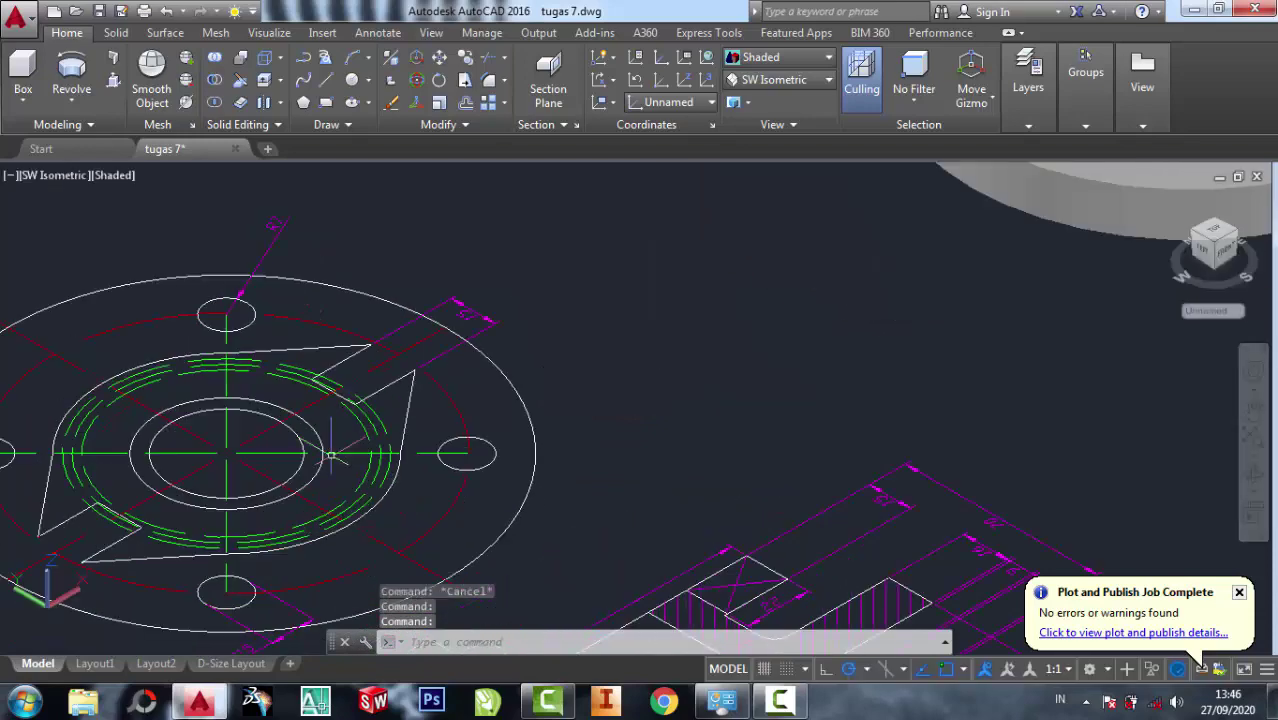
pyautogui.scroll(-2, 412, 370)
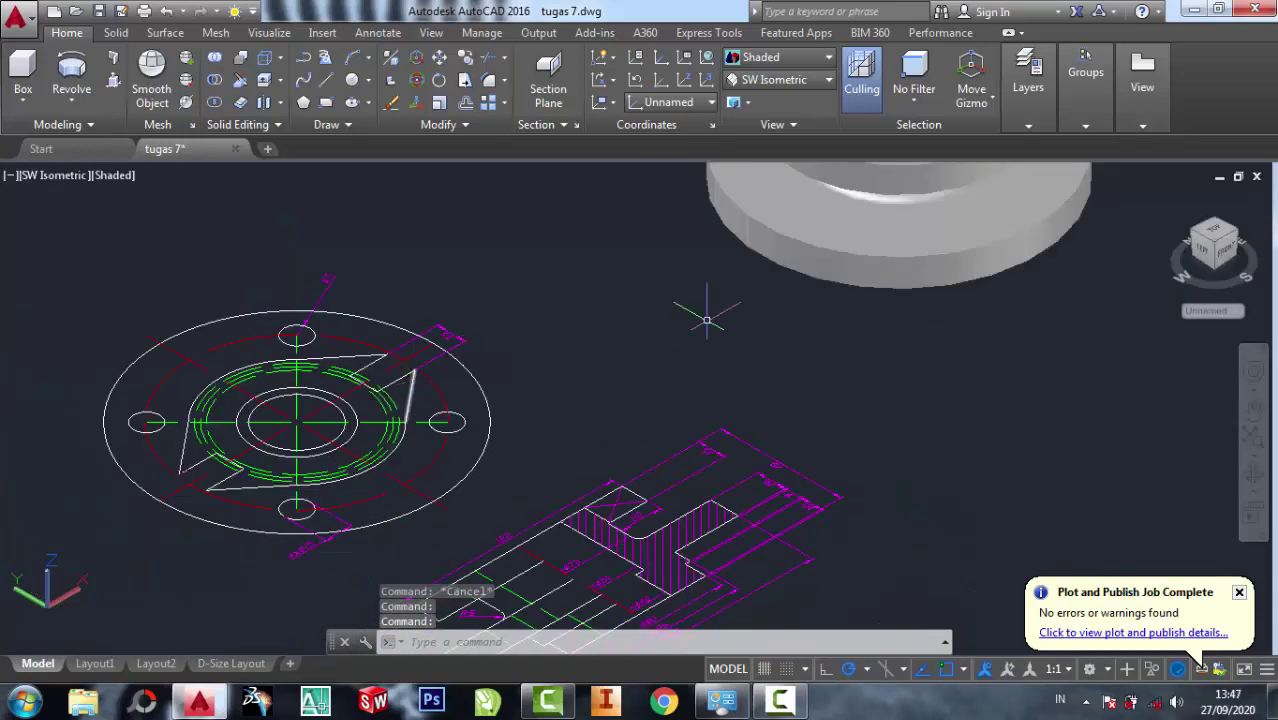
pyautogui.scroll(3, 605, 451)
pyautogui.scroll(1, 716, 292)
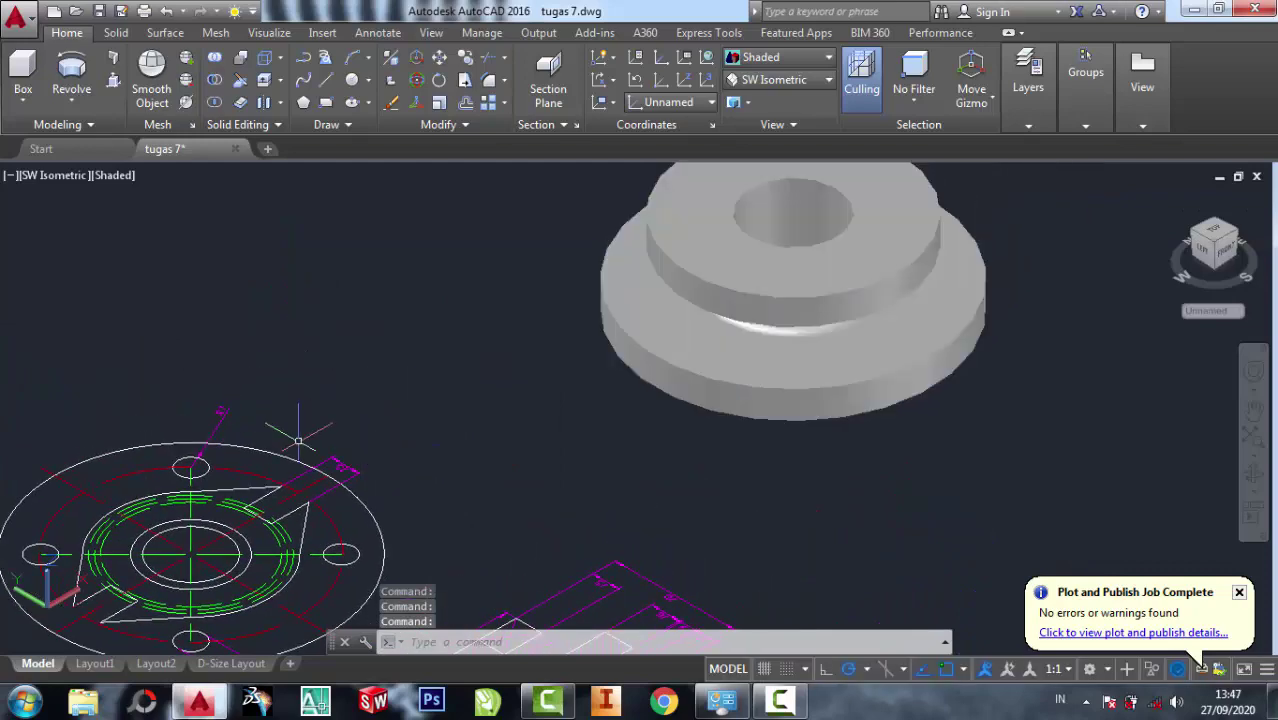
pyautogui.moveTo(296, 442); pyautogui.dragTo(394, 320, button='middle')
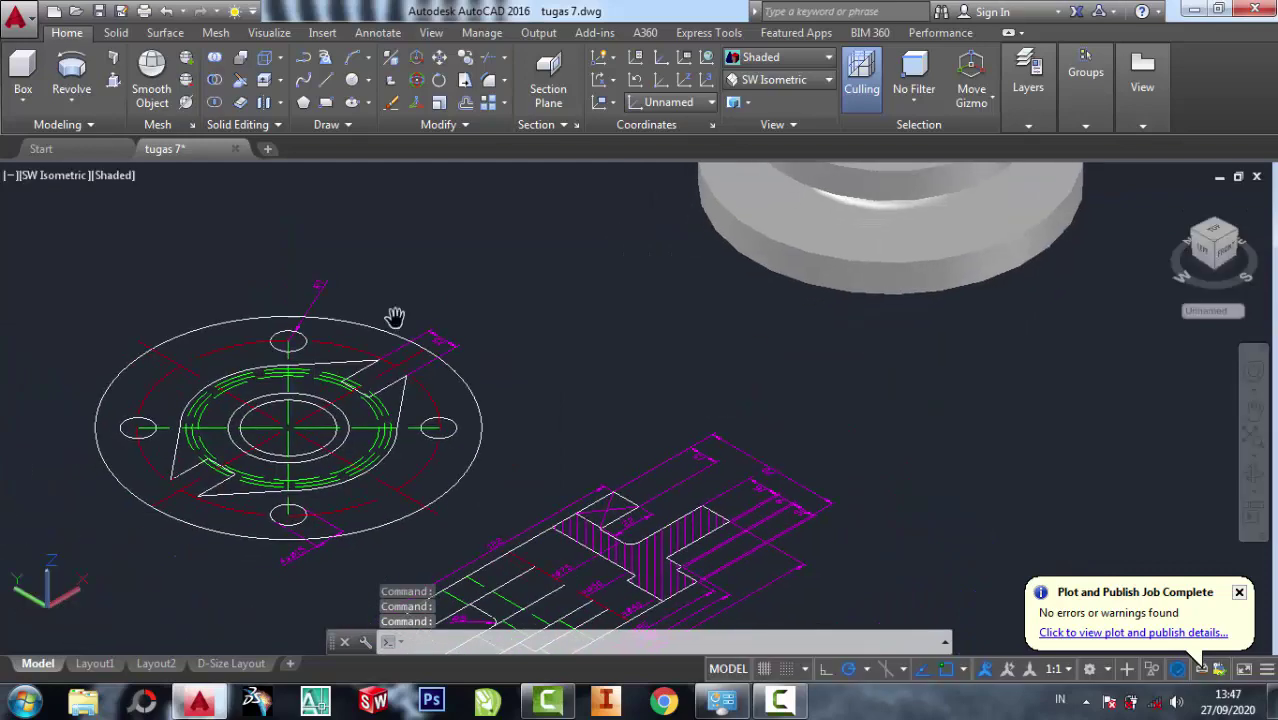
pyautogui.click(457, 84)
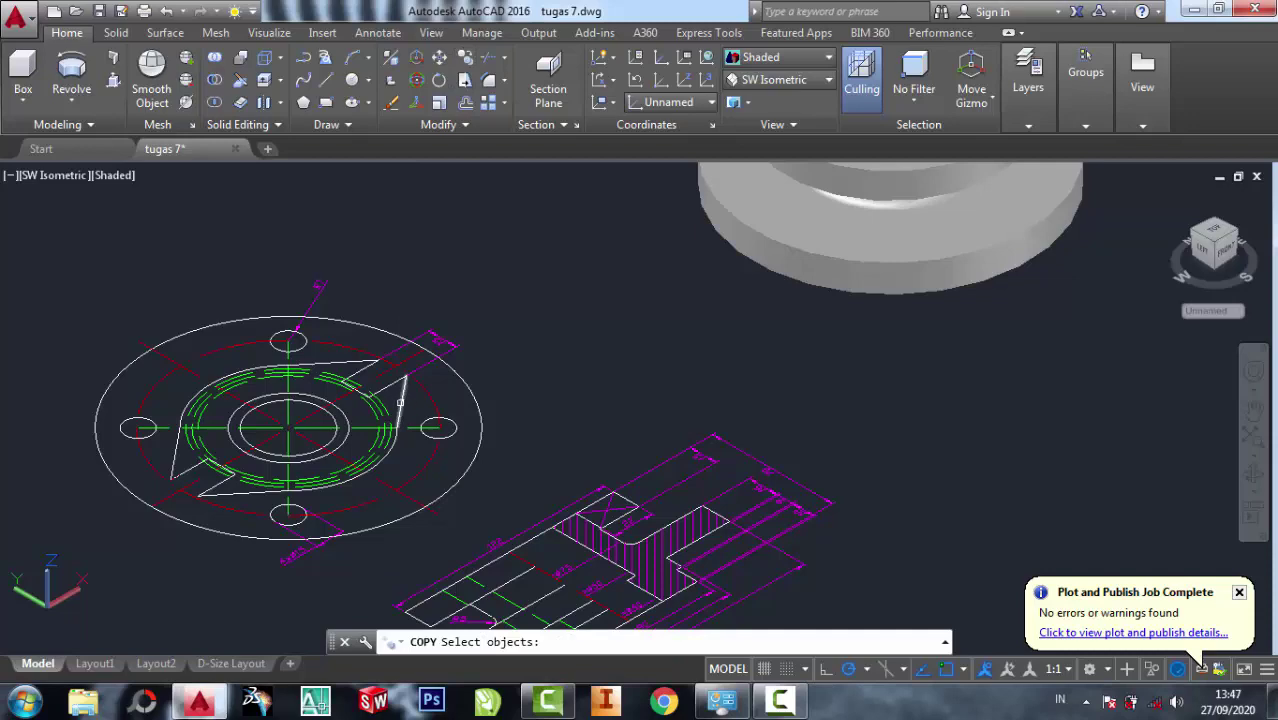
pyautogui.click(400, 403)
pyautogui.scroll(2, 400, 403)
pyautogui.click(385, 400)
pyautogui.scroll(2, 378, 393)
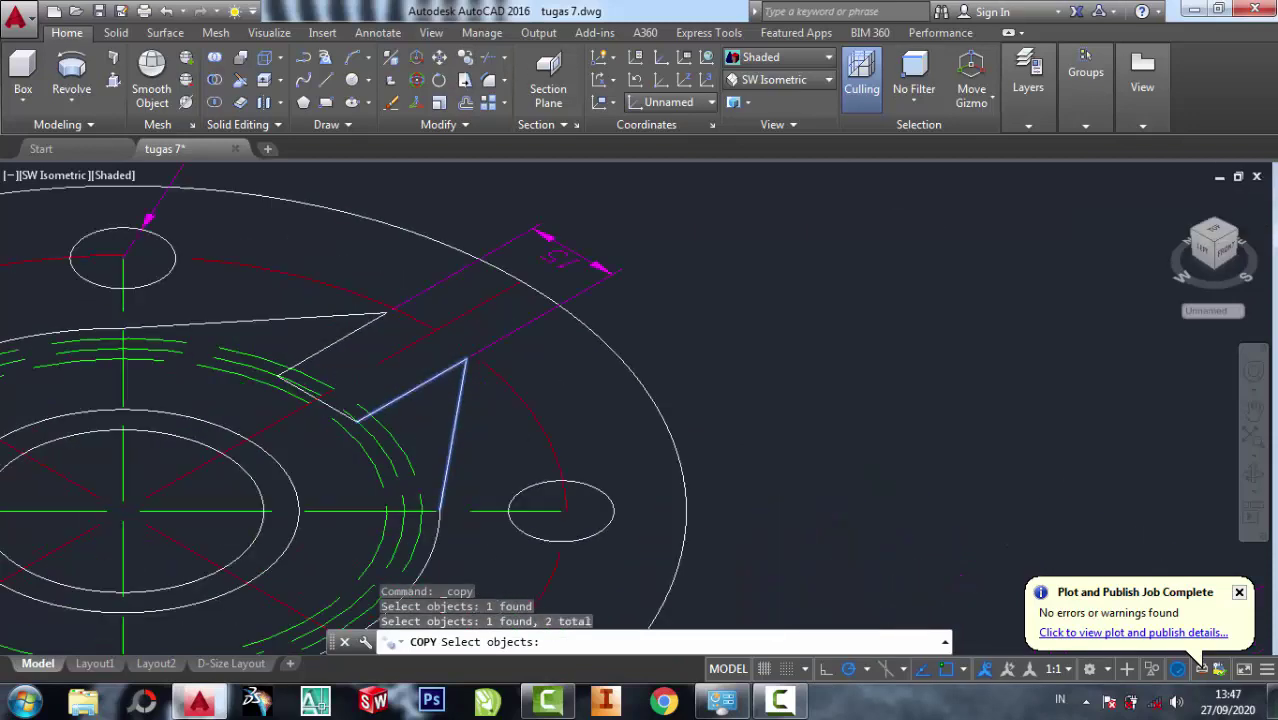
pyautogui.scroll(2, 356, 373)
pyautogui.click(308, 436)
pyautogui.click(321, 326)
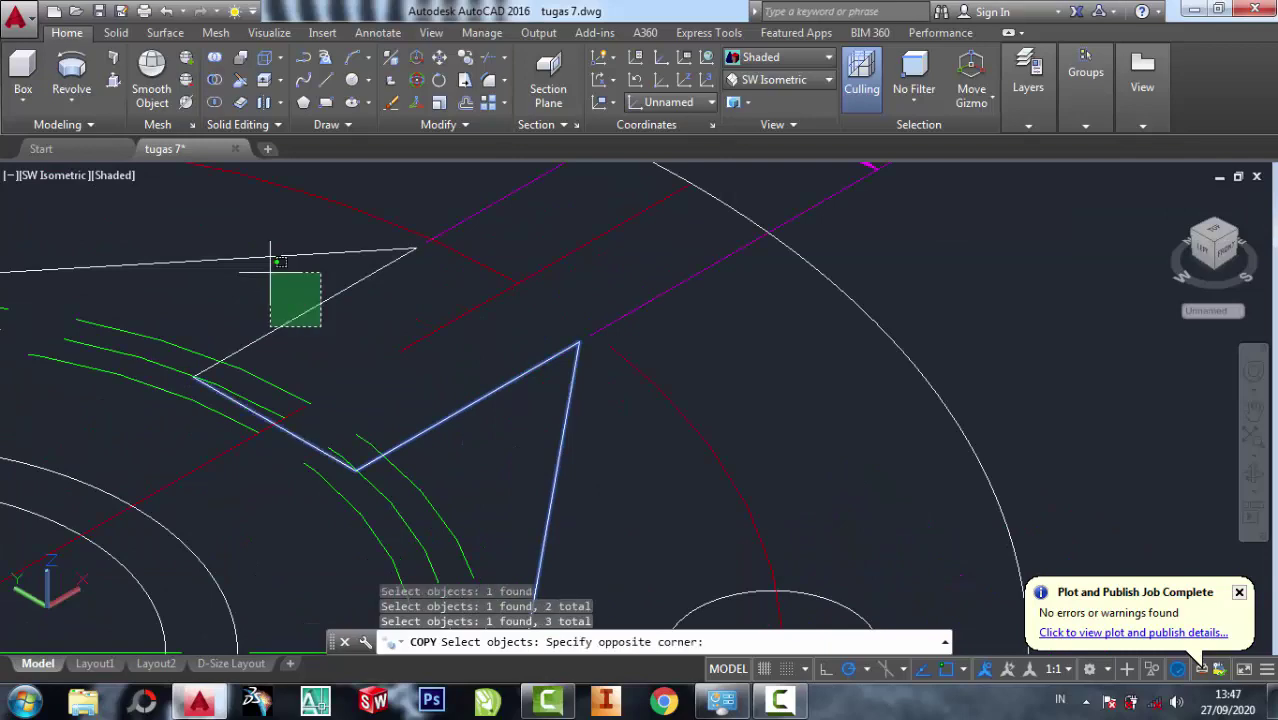
pyautogui.click(271, 262)
pyautogui.scroll(-3, 250, 246)
pyautogui.scroll(3, 345, 430)
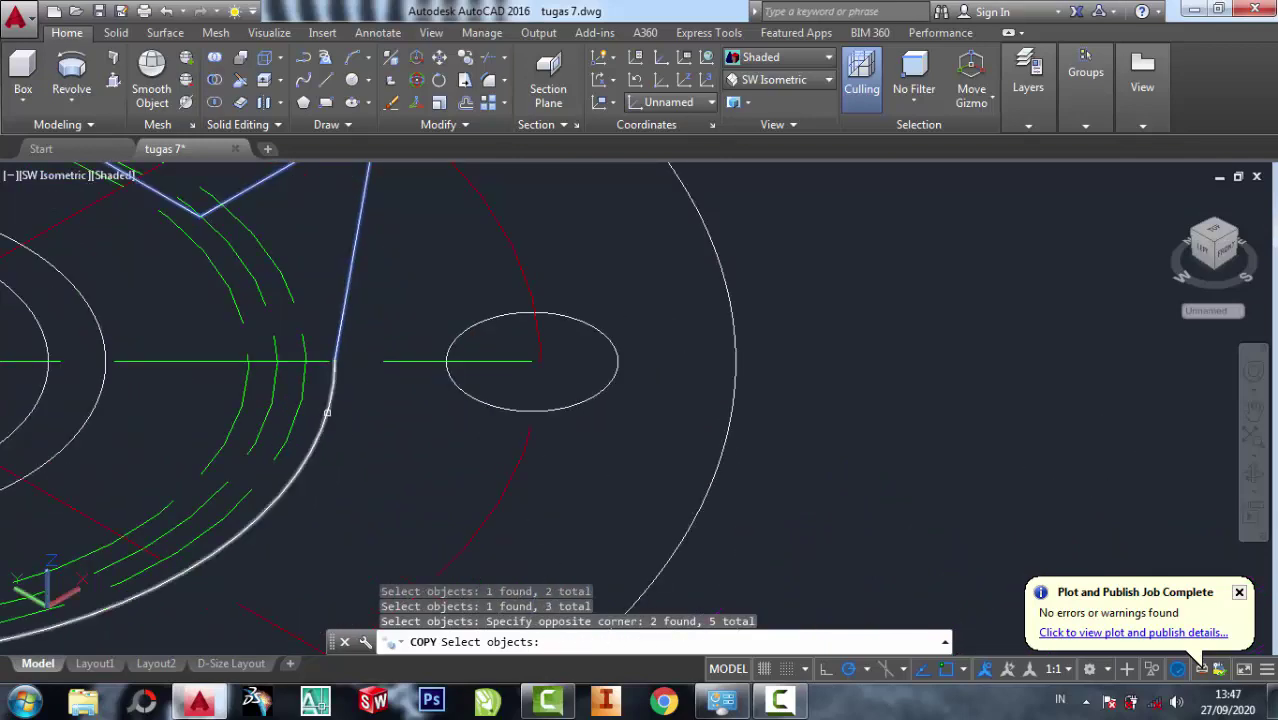
pyautogui.click(329, 414)
# - Add the remaining outline segments and the outer arcs to the copy selection
pyautogui.scroll(-2, 329, 414)
pyautogui.scroll(-4, 450, 350)
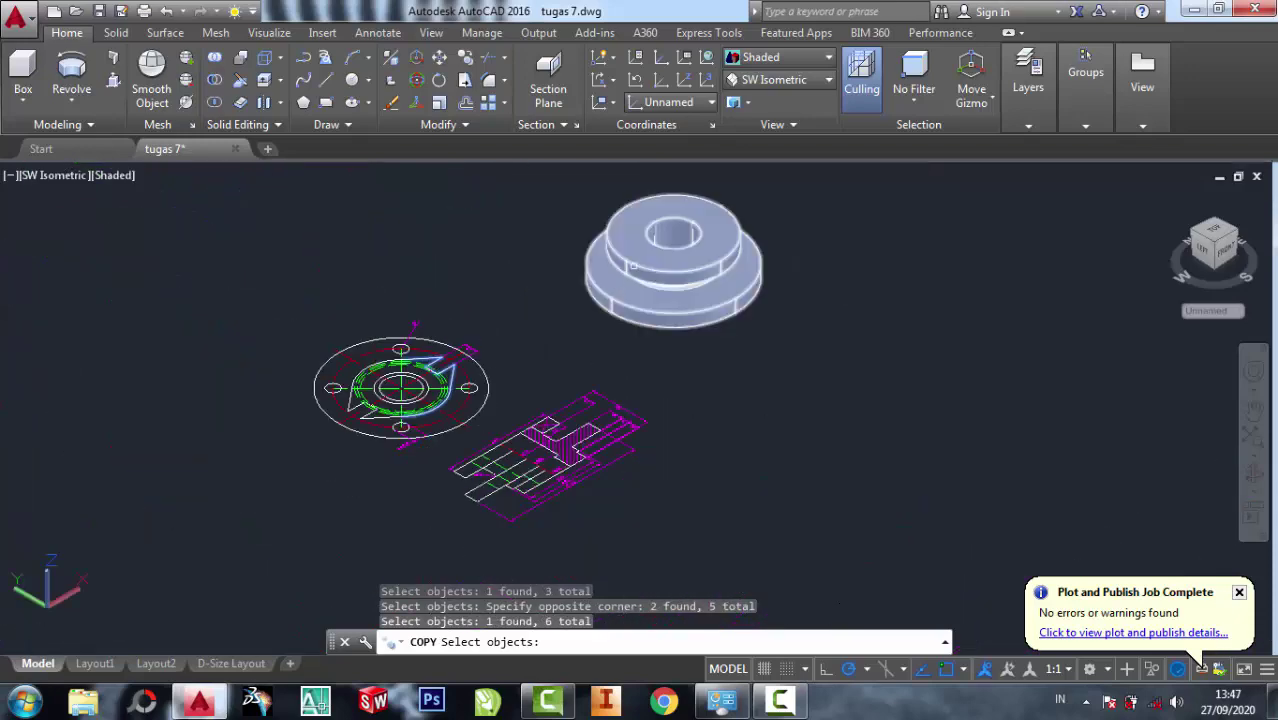
pyautogui.scroll(3, 536, 334)
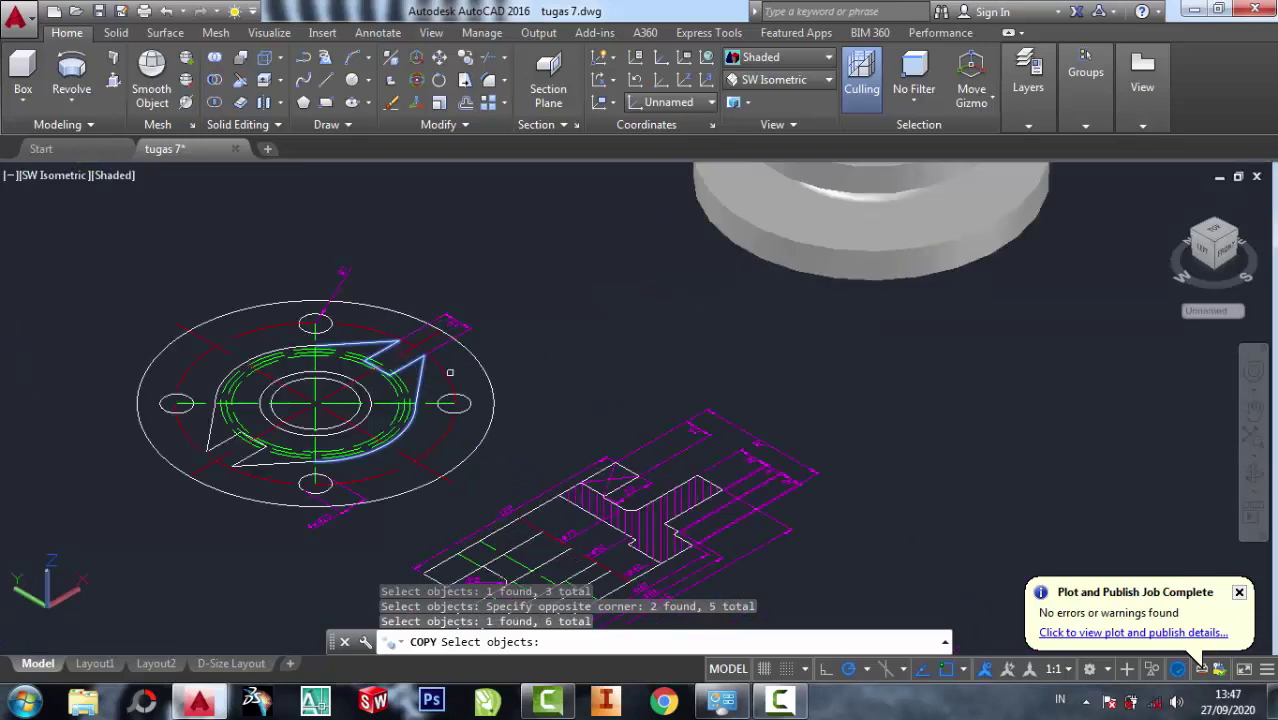
pyautogui.scroll(3, 480, 334)
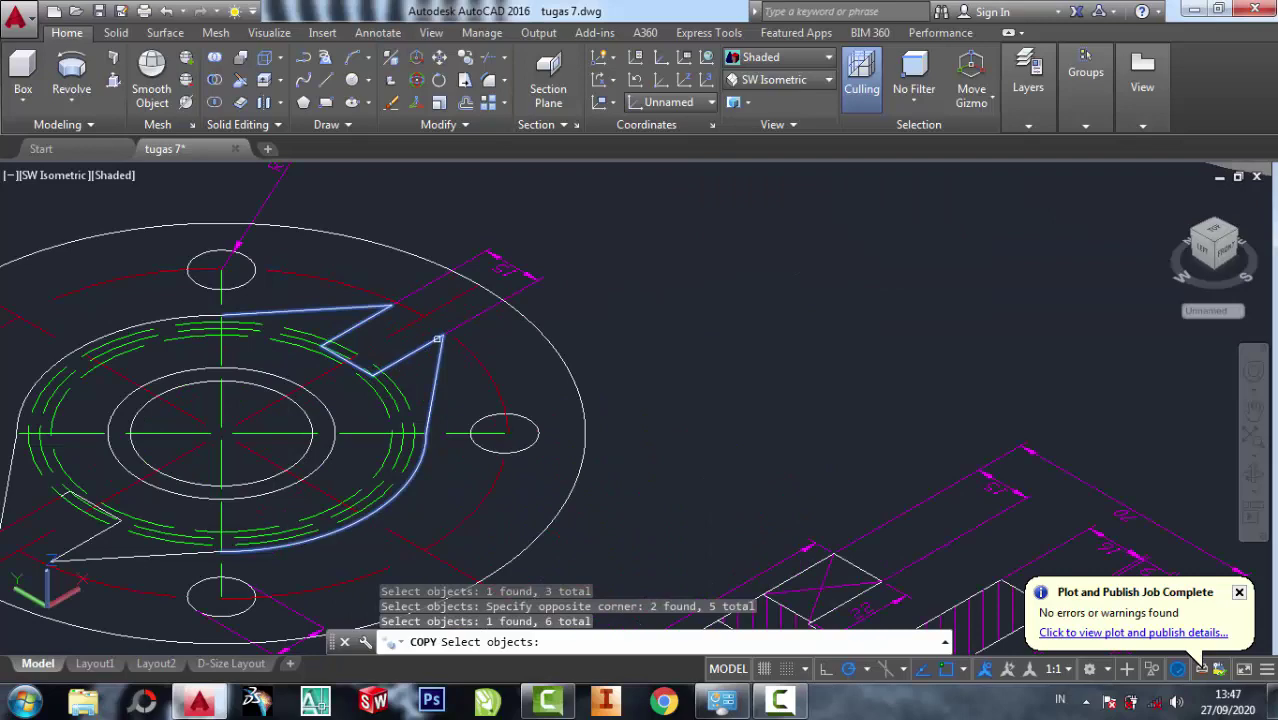
pyautogui.scroll(-2, 444, 358)
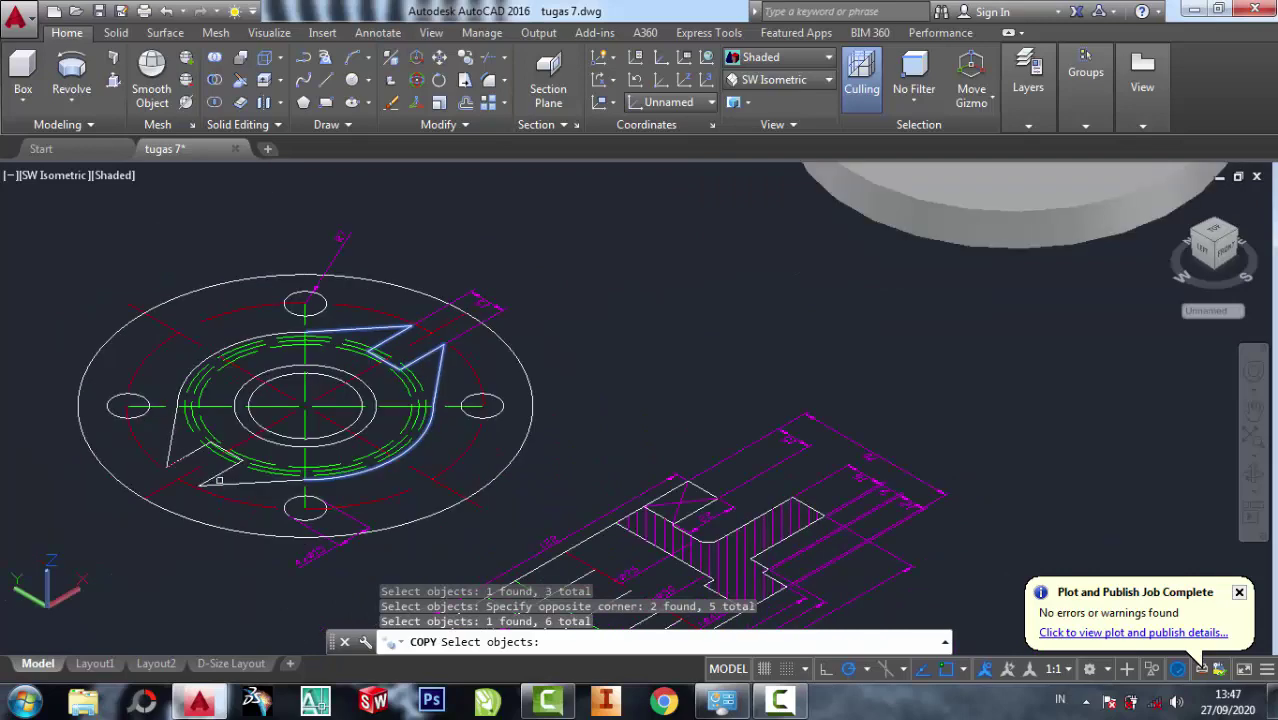
pyautogui.click(212, 476)
pyautogui.scroll(2, 216, 477)
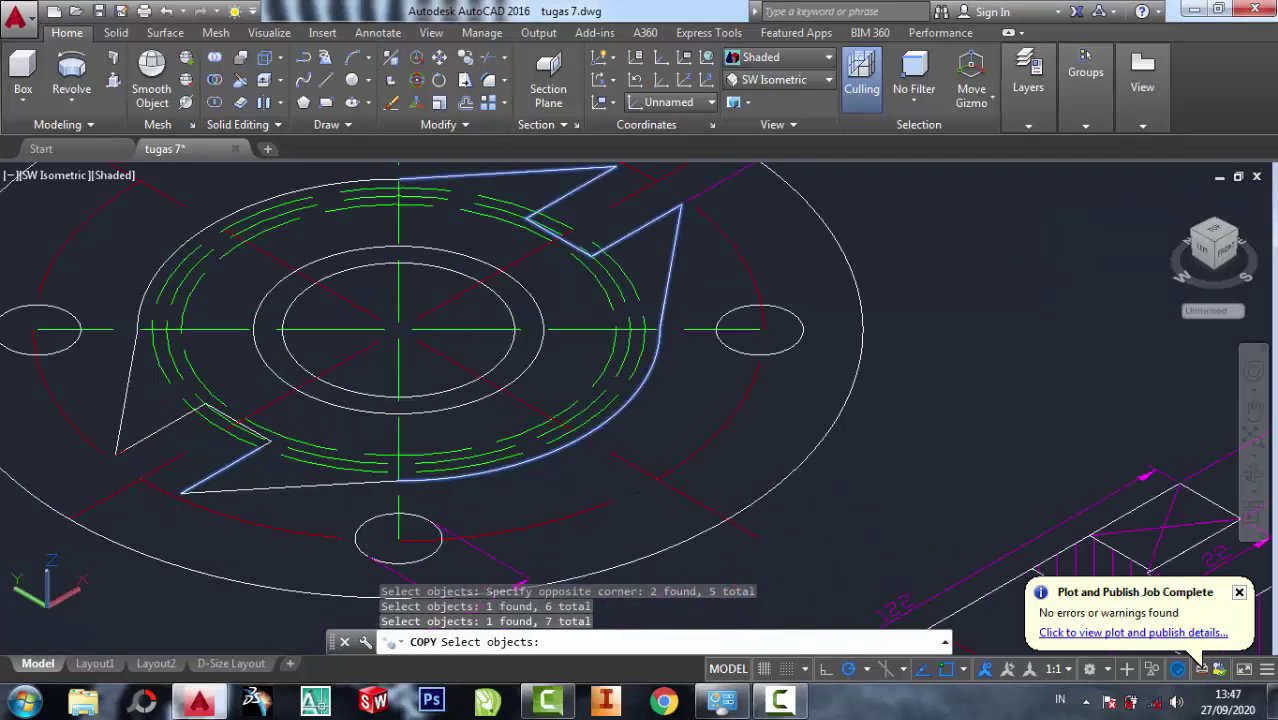
pyautogui.moveTo(250, 456); pyautogui.dragTo(196, 514)
pyautogui.scroll(3, 227, 422)
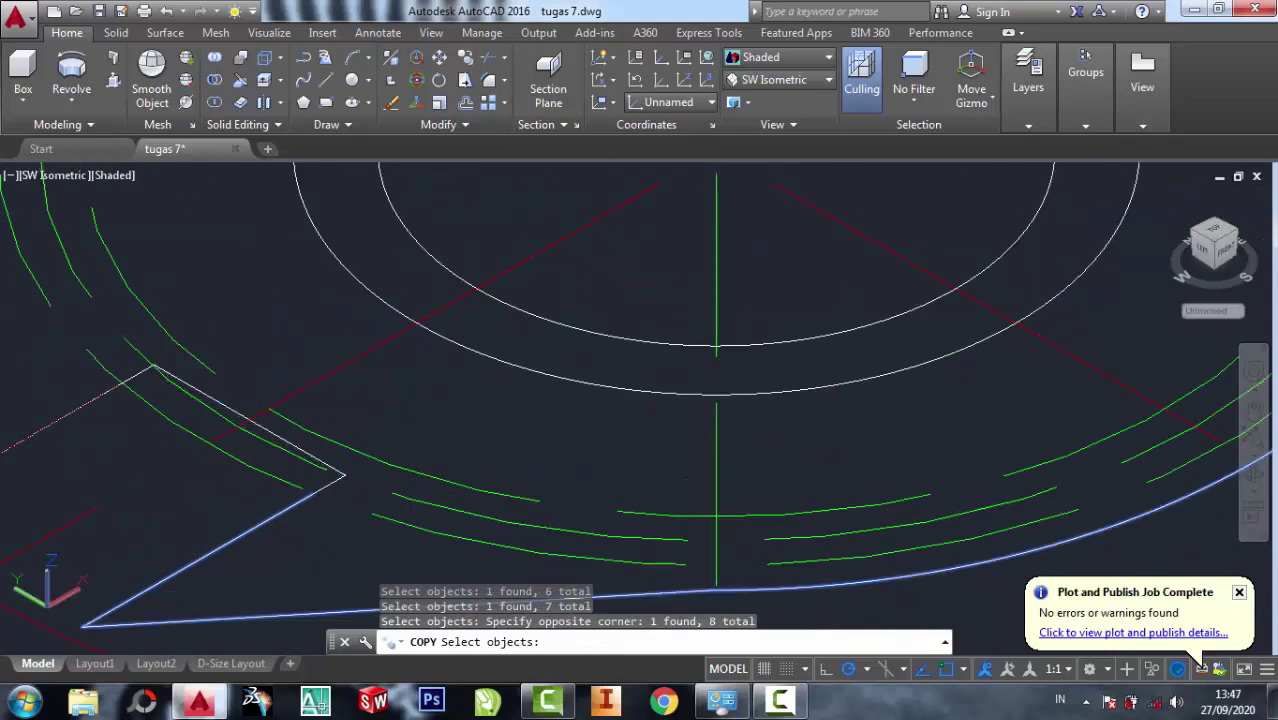
pyautogui.click(135, 430)
pyautogui.scroll(-3, 46, 443)
pyautogui.moveTo(204, 457); pyautogui.dragTo(208, 459, button='middle')
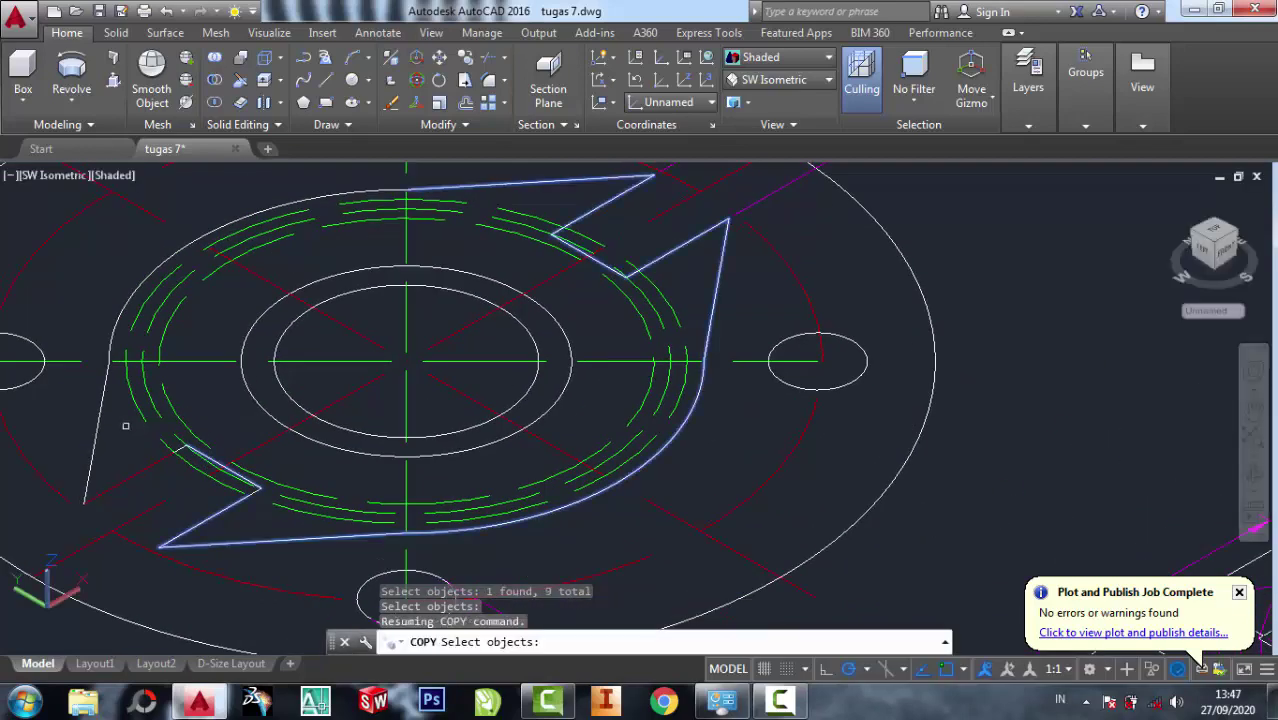
pyautogui.click(126, 440)
pyautogui.click(88, 382)
pyautogui.click(117, 318)
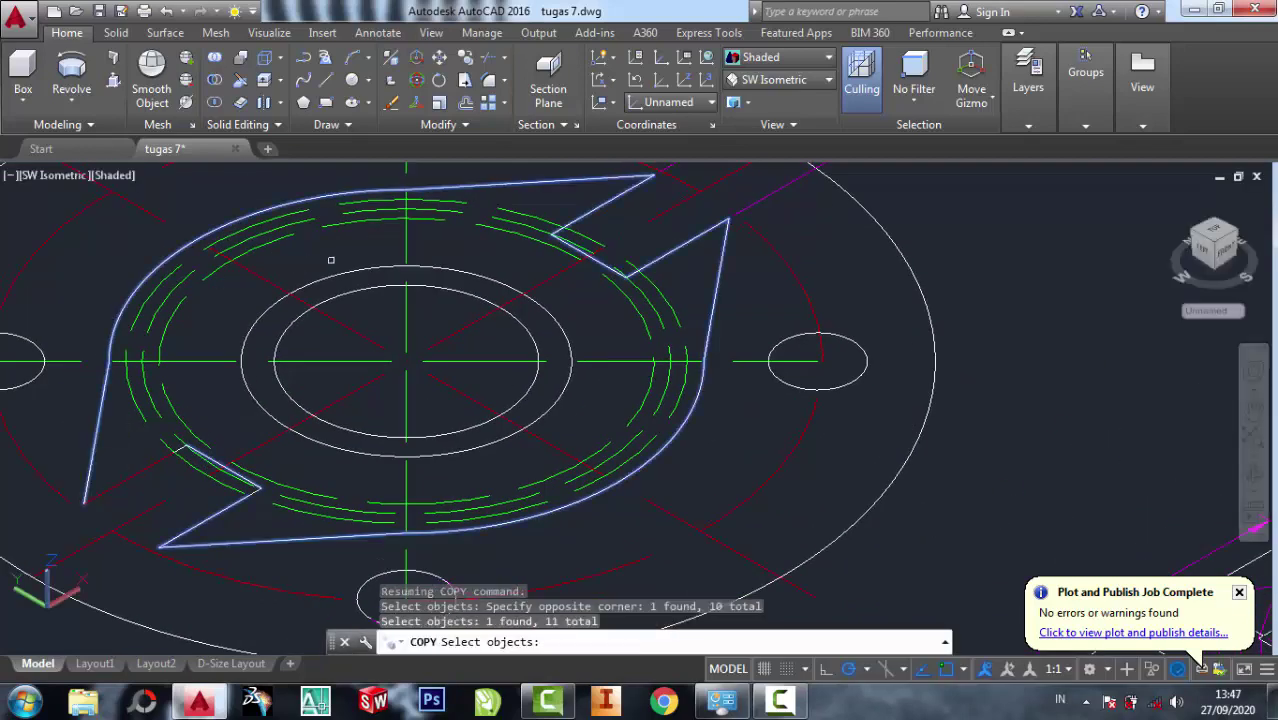
pyautogui.press('Return')
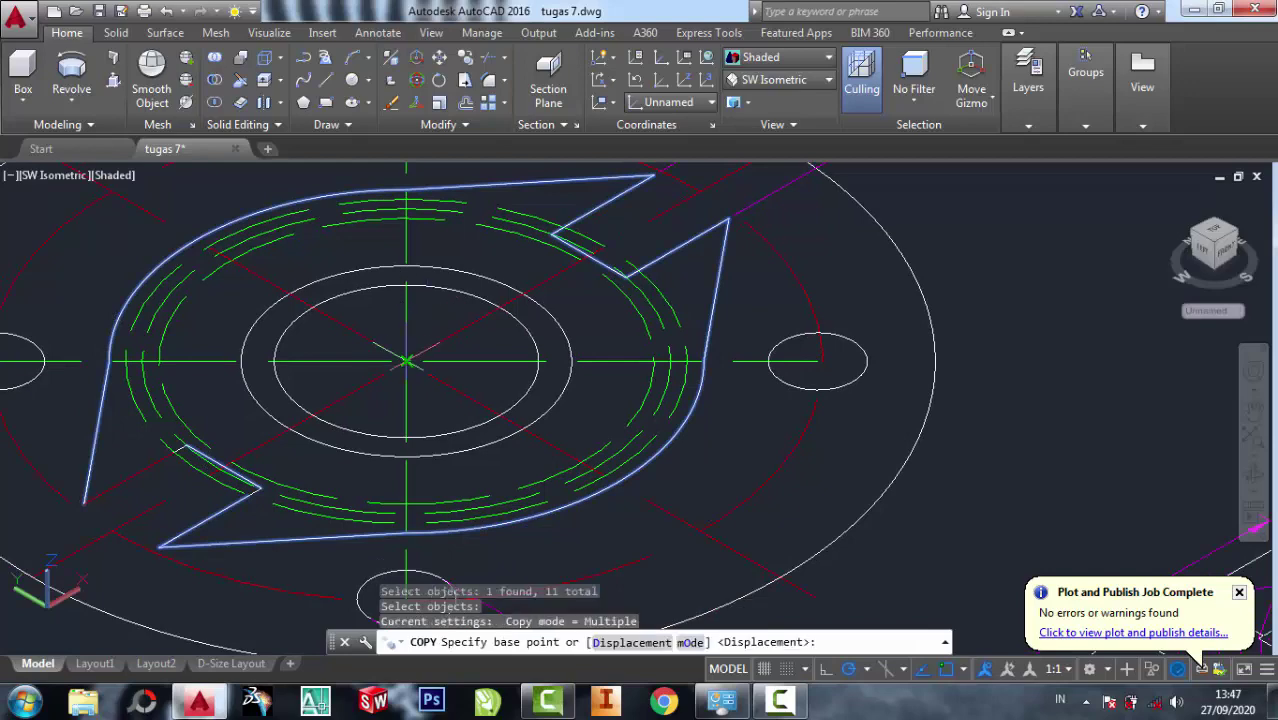
# - Copy the outline from its centre to the centre of the hub solid's top face
pyautogui.click(407, 360)
pyautogui.scroll(-3, 414, 350)
pyautogui.scroll(-2, 507, 348)
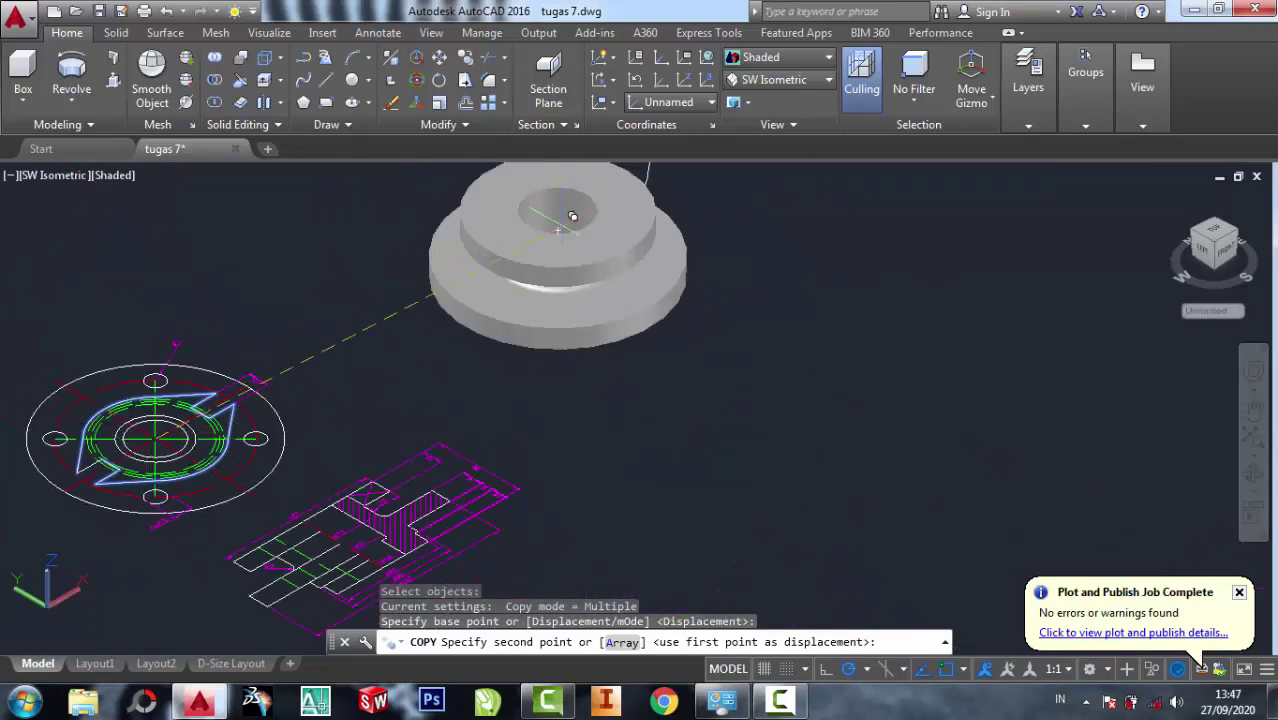
pyautogui.moveTo(572, 216); pyautogui.dragTo(557, 330, button='middle')
pyautogui.scroll(3, 557, 330)
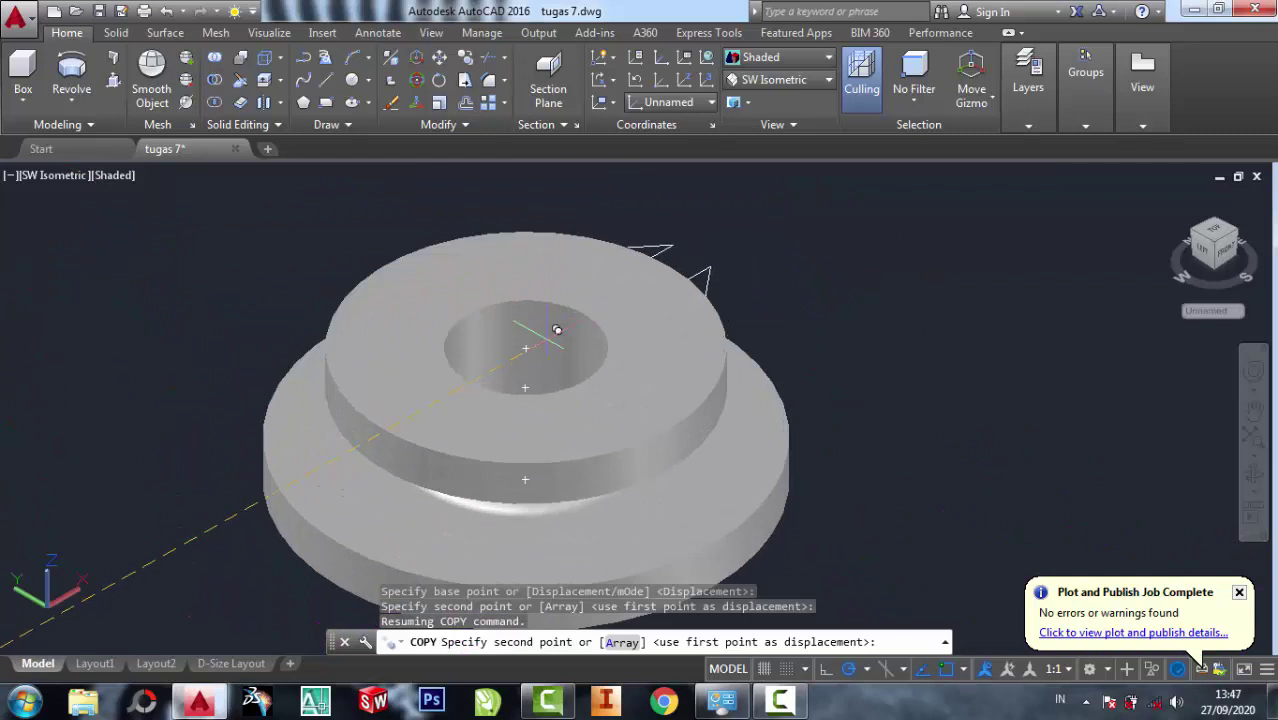
pyautogui.click(531, 338)
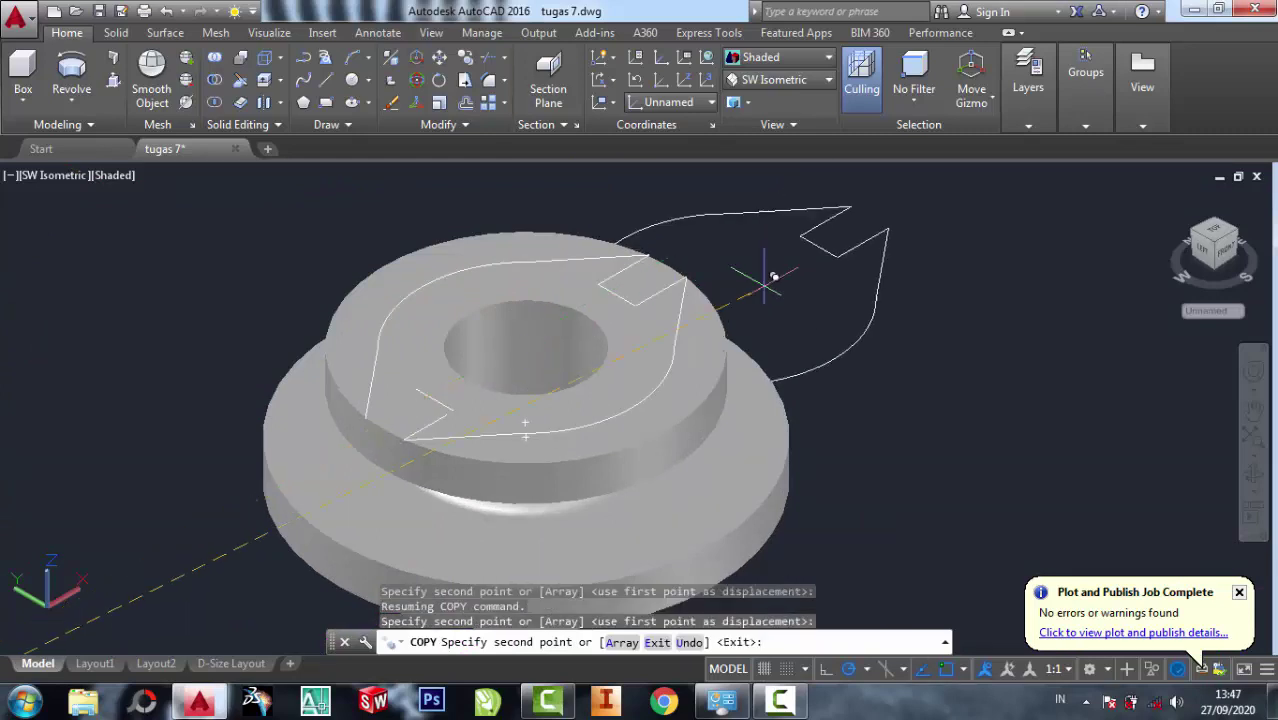
pyautogui.rightClick(818, 268)
pyautogui.click(849, 278)
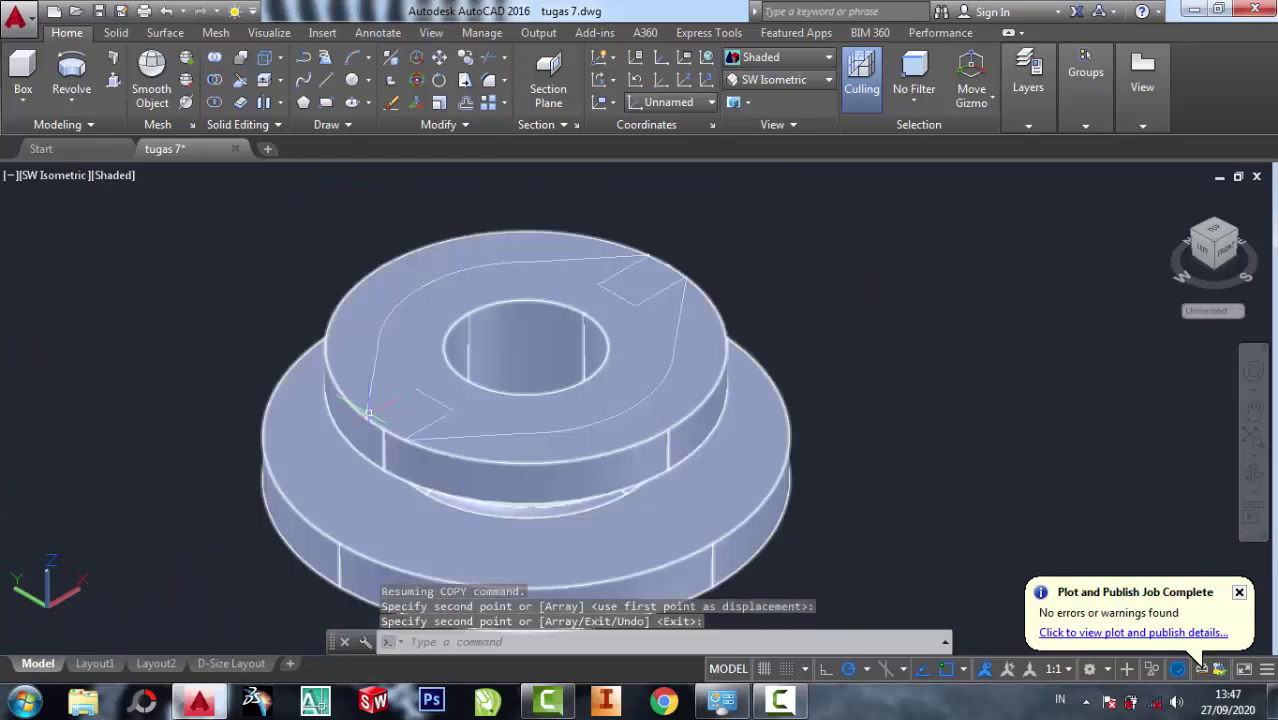
pyautogui.scroll(3, 404, 387)
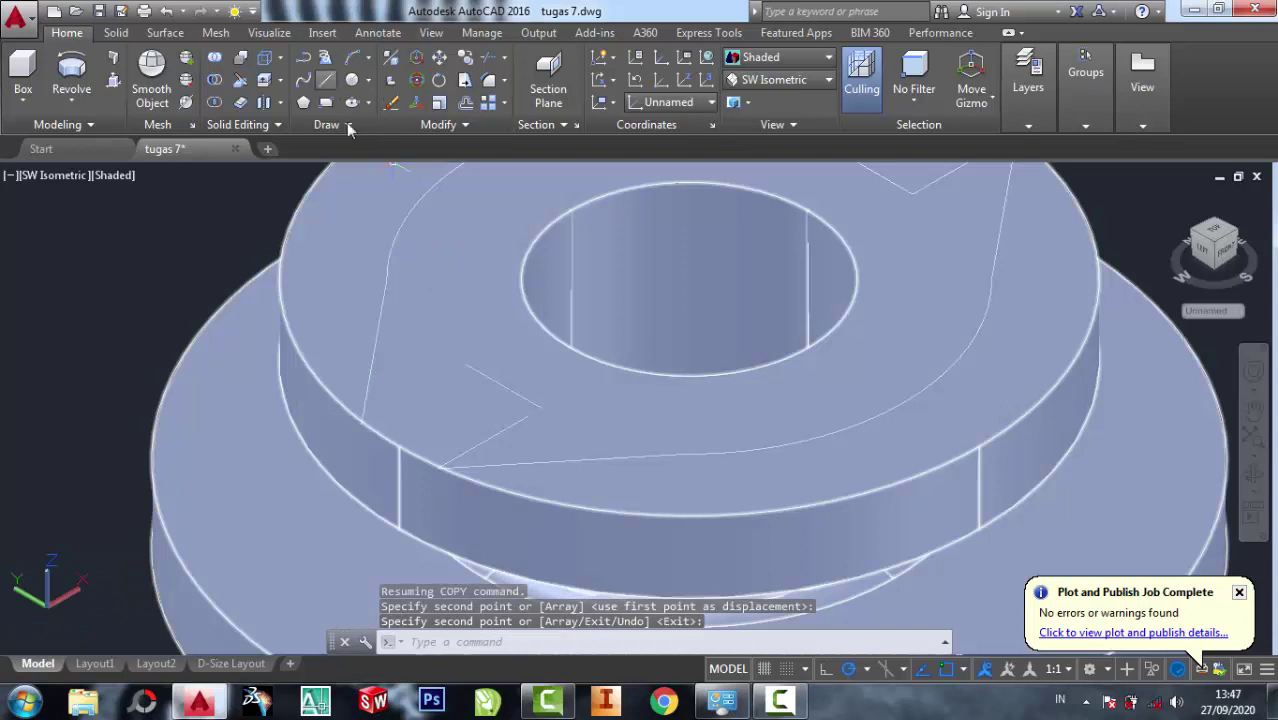
# - Draw a line from one key tab corner on the top face outward past the solid
pyautogui.click(325, 79)
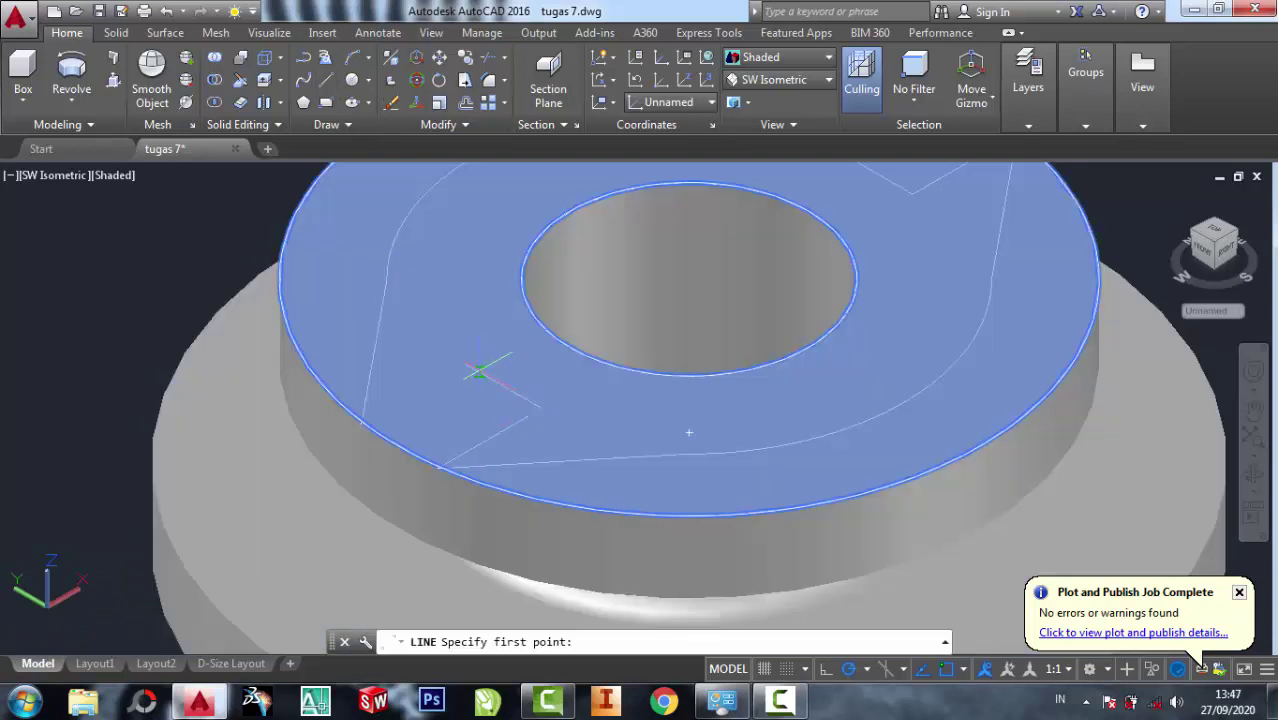
pyautogui.click(465, 364)
pyautogui.scroll(-3, 465, 364)
pyautogui.scroll(-2, 465, 364)
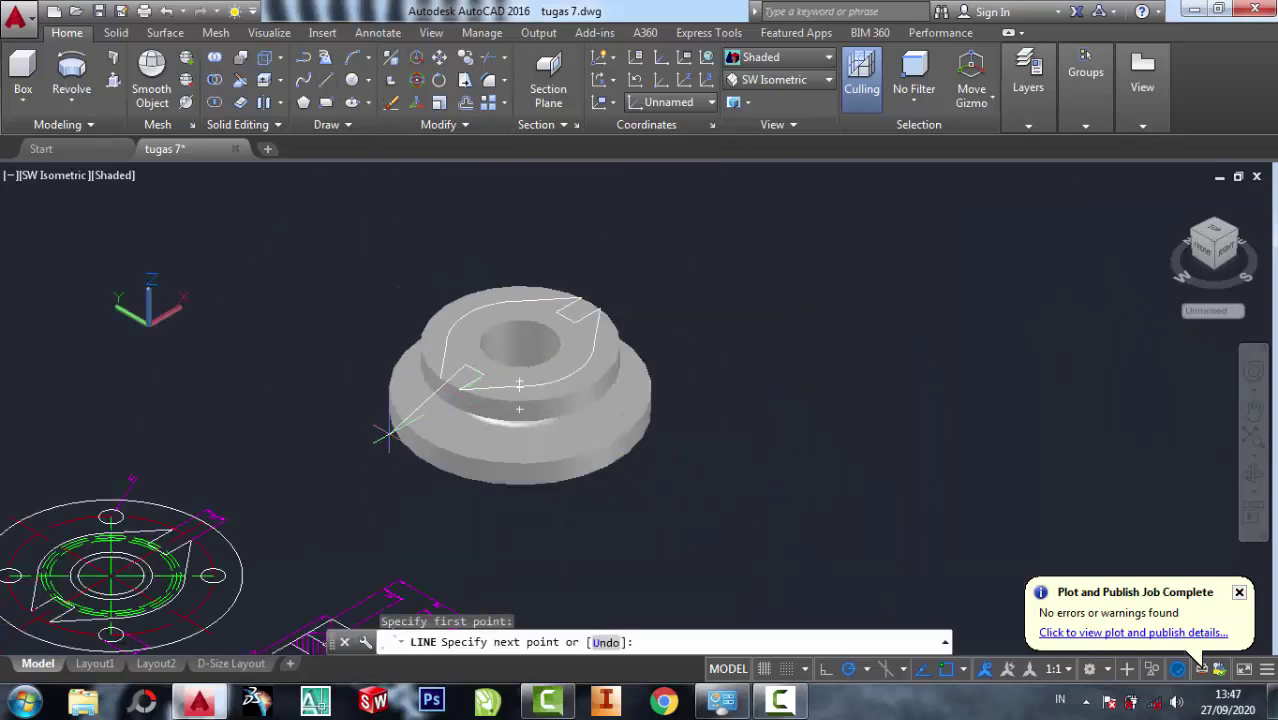
pyautogui.click(329, 441)
pyautogui.rightClick(329, 441)
pyautogui.click(368, 451)
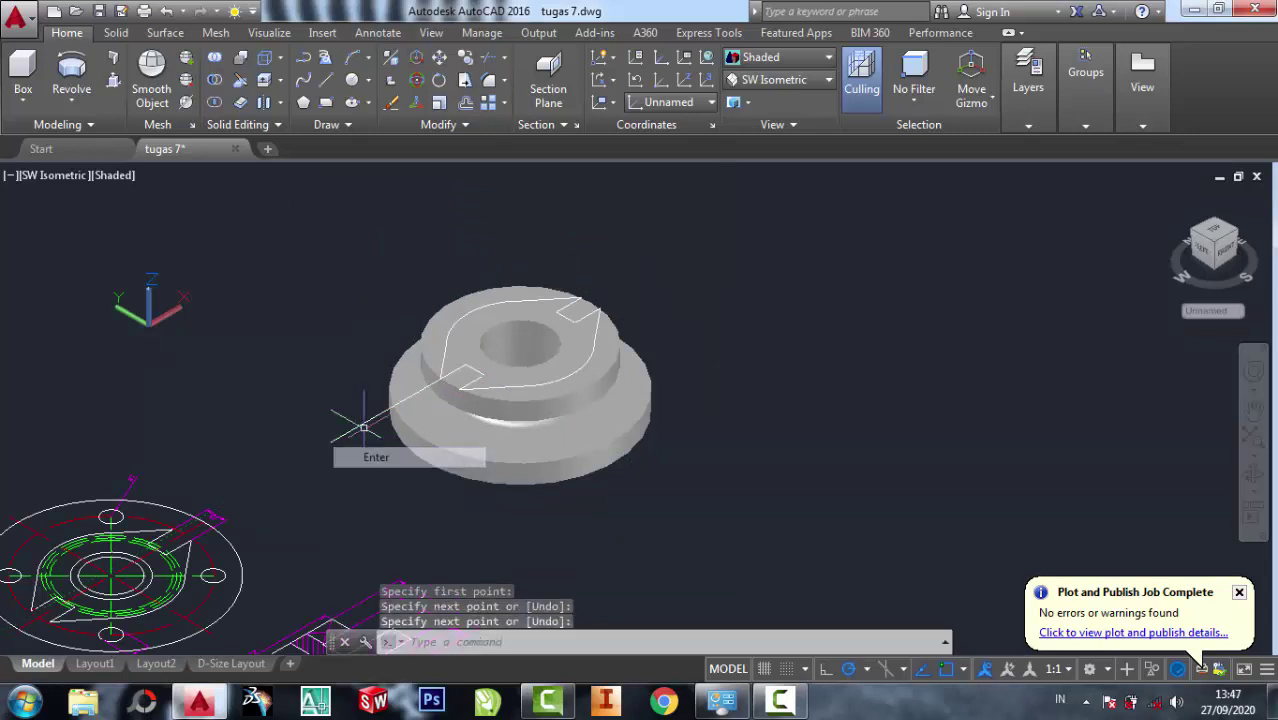
# - Draw a second parallel line from the other tab corner outward beyond the flange
pyautogui.click(325, 79)
pyautogui.scroll(3, 759, 522)
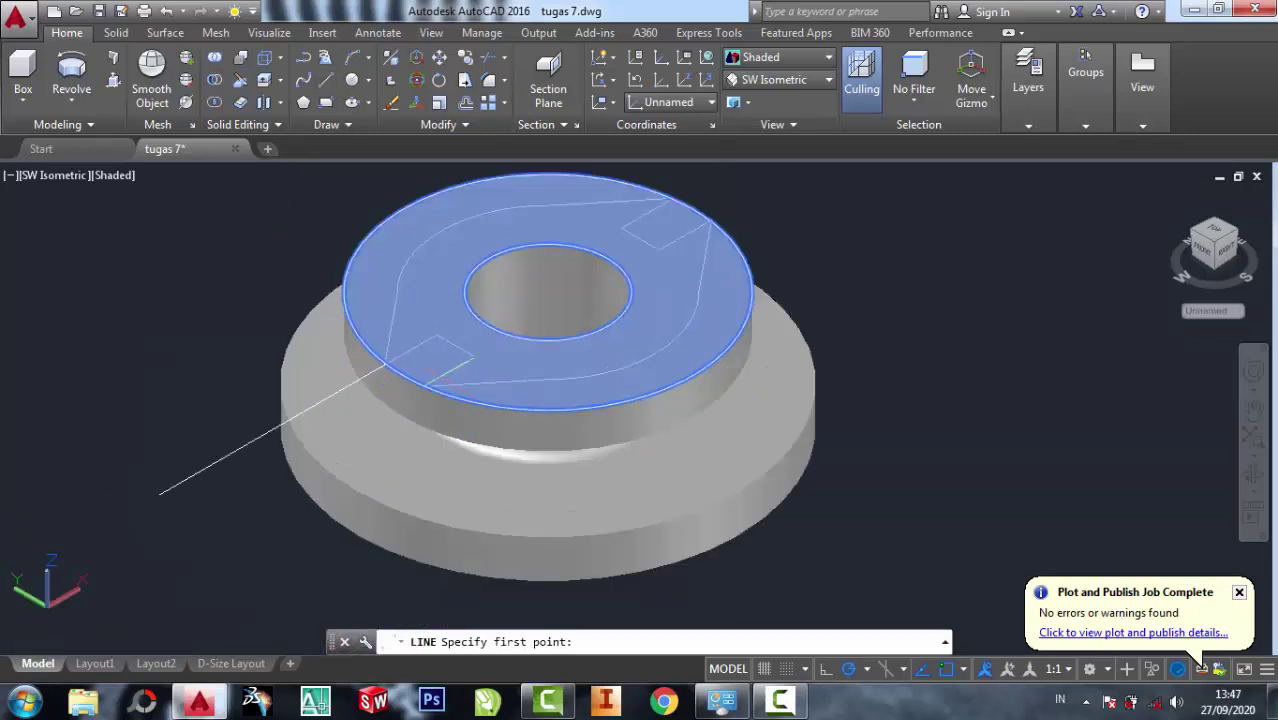
pyautogui.scroll(3, 759, 522)
pyautogui.click(759, 522)
pyautogui.scroll(-3, 759, 522)
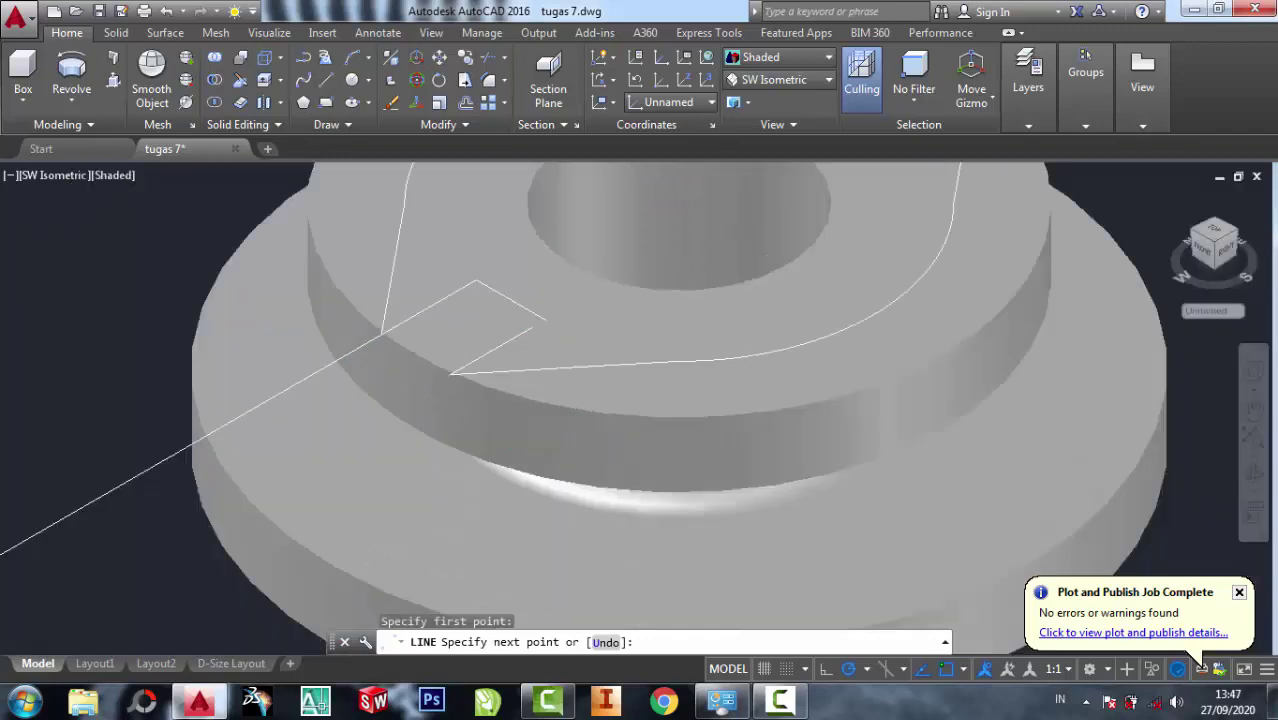
pyautogui.scroll(-3, 759, 522)
pyautogui.click(314, 455)
pyautogui.rightClick(314, 455)
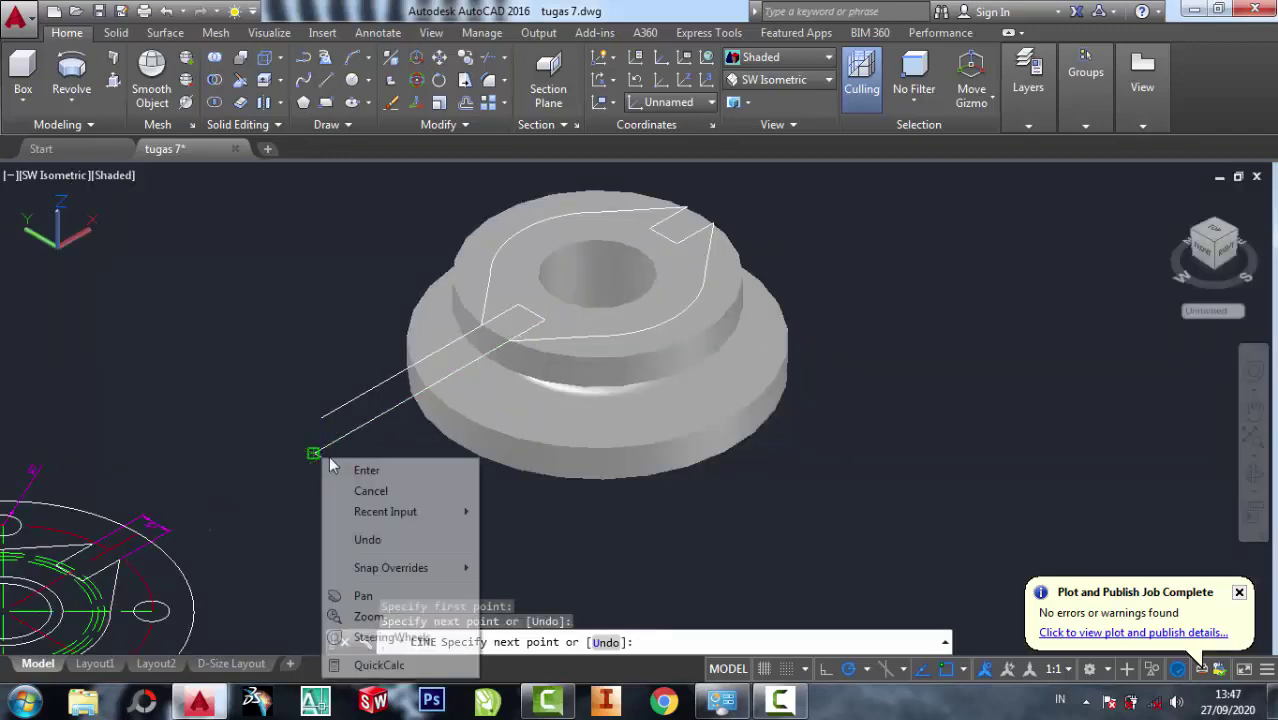
pyautogui.click(365, 467)
pyautogui.scroll(3, 619, 255)
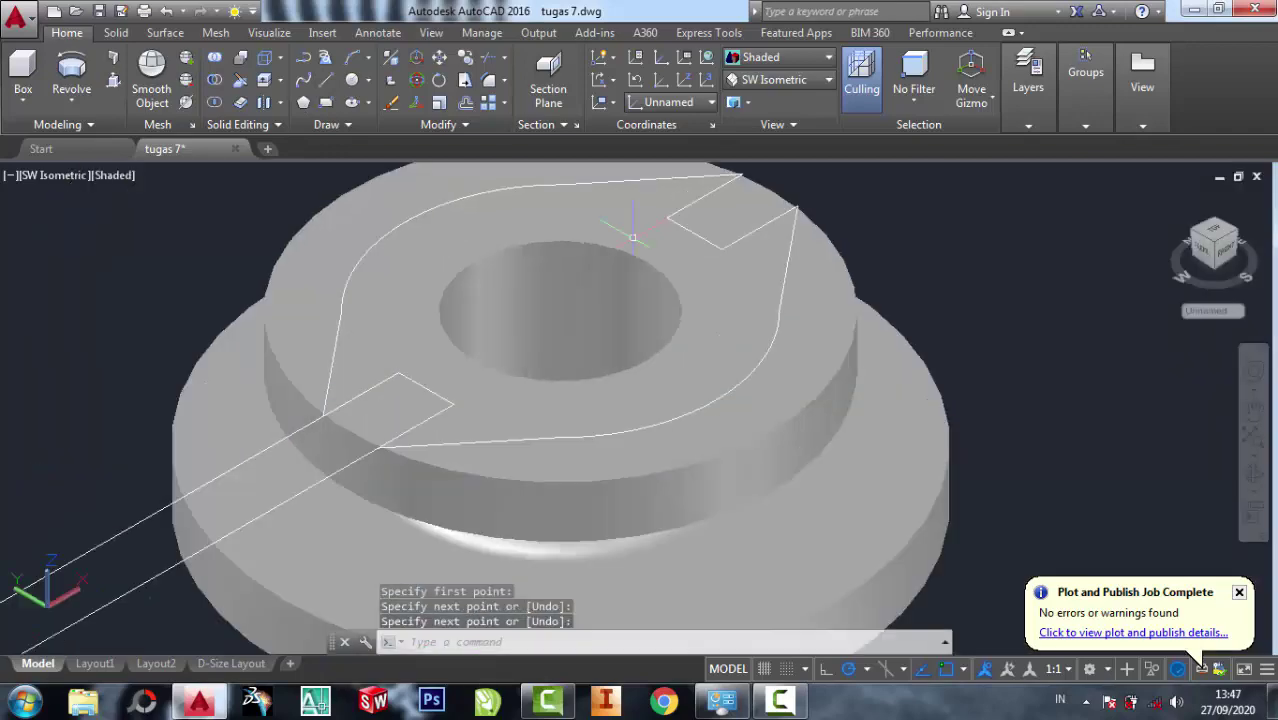
pyautogui.keyDown('shift'); pyautogui.moveTo(406, 300); pyautogui.dragTo(368, 263, button='middle'); pyautogui.keyUp('shift')
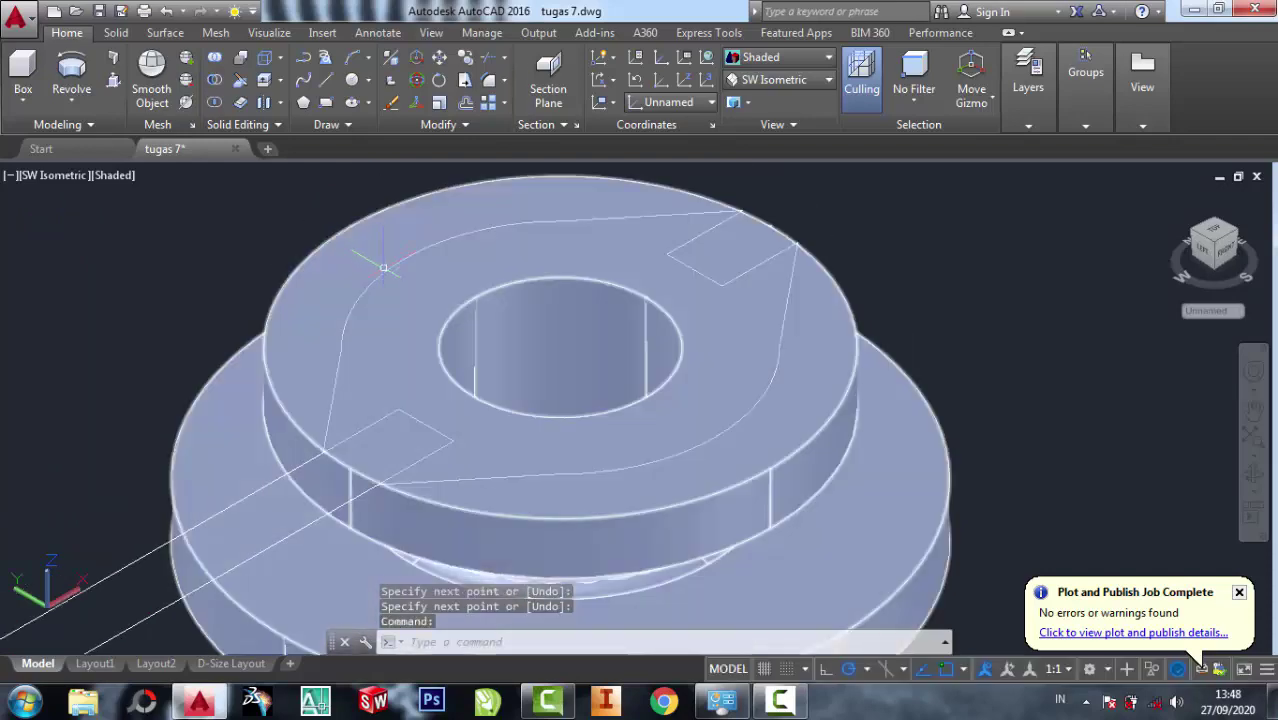
pyautogui.scroll(2, 383, 267)
pyautogui.moveTo(414, 386); pyautogui.dragTo(300, 430, button='middle')
pyautogui.scroll(-4, 260, 460)
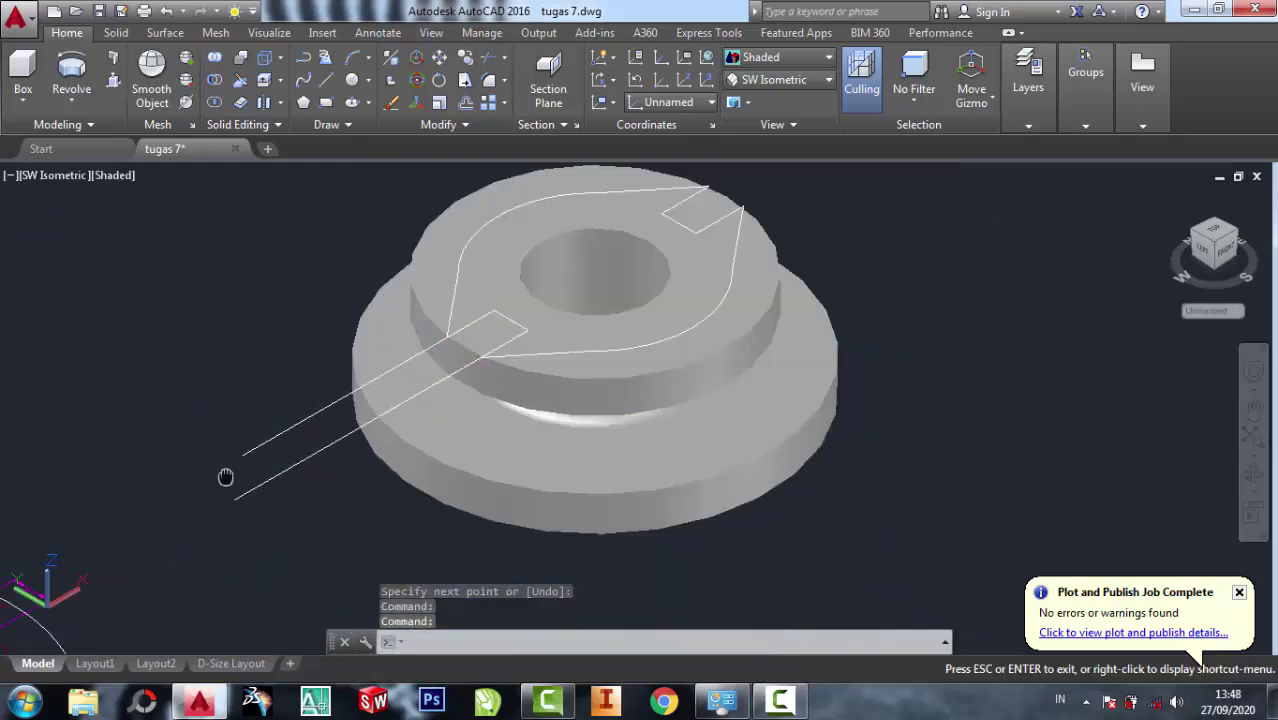
pyautogui.moveTo(225, 477); pyautogui.dragTo(382, 322, button='middle')
pyautogui.scroll(1, 385, 430)
# - Start a line at a section-view endpoint, then cancel it with Escape
pyautogui.scroll(2, 378, 400)
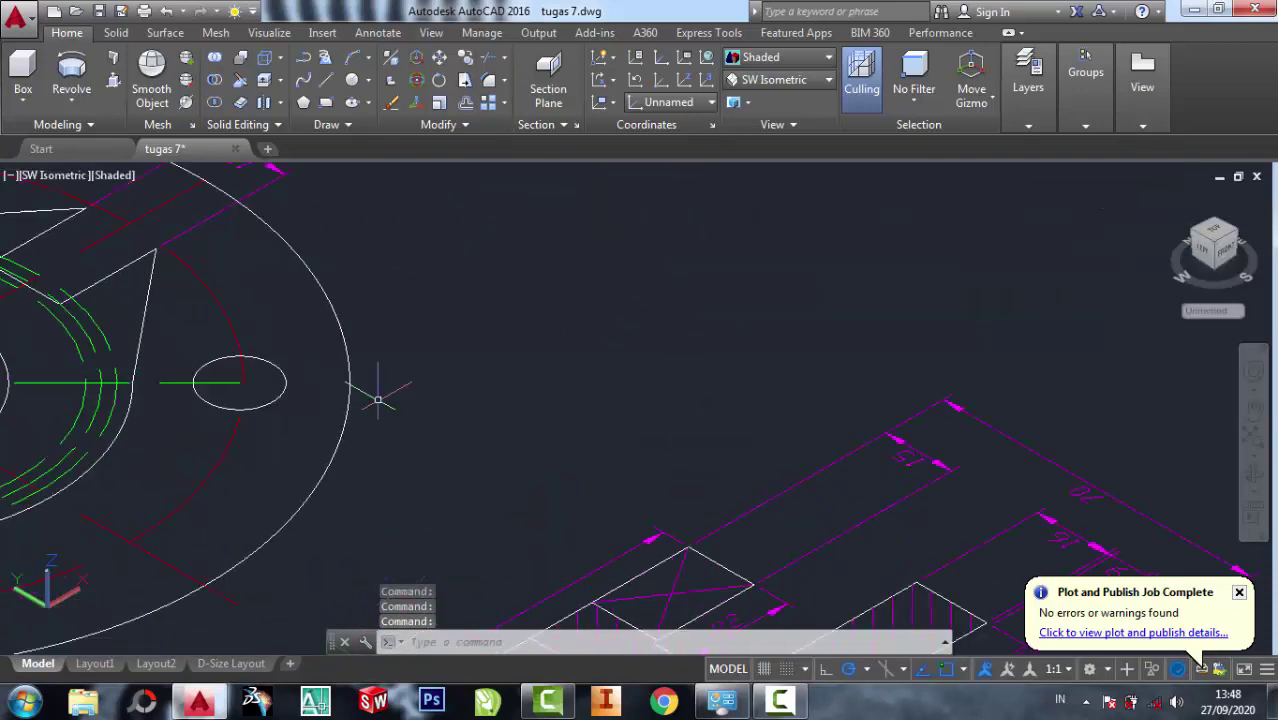
pyautogui.scroll(-1, 676, 568)
pyautogui.scroll(-2, 616, 494)
pyautogui.scroll(-2, 600, 472)
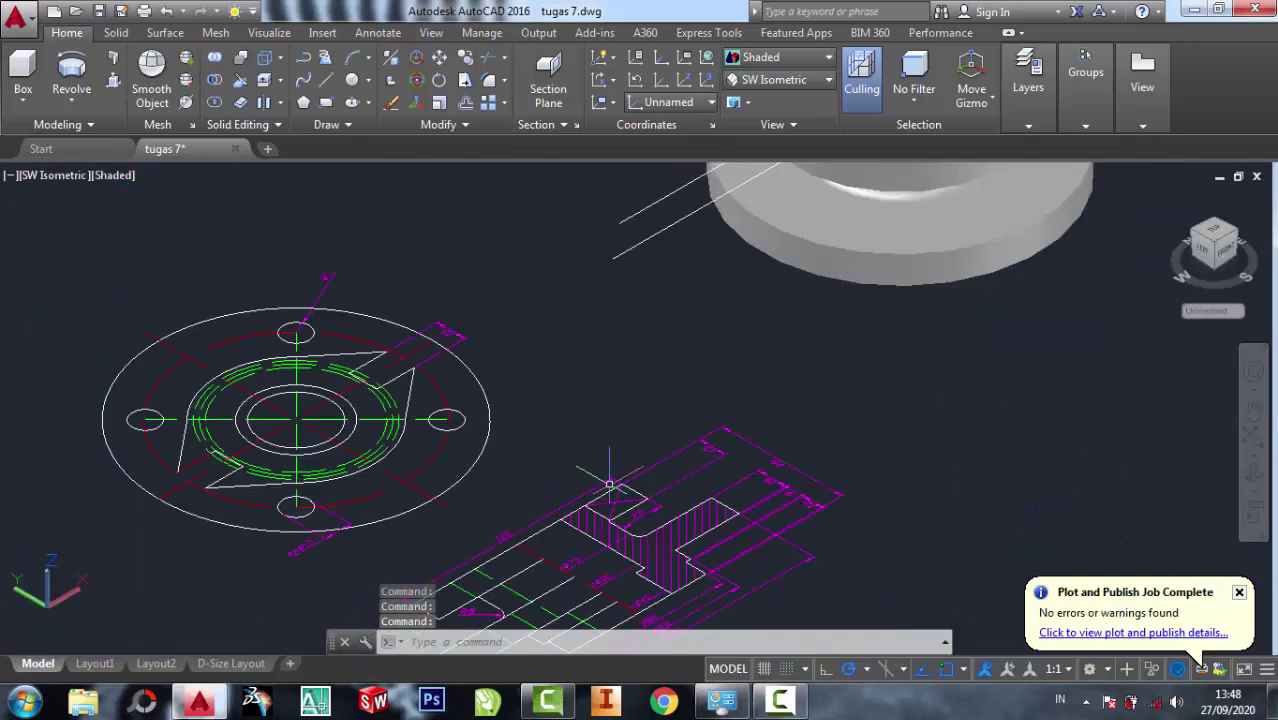
pyautogui.scroll(-2, 627, 510)
pyautogui.scroll(2, 627, 510)
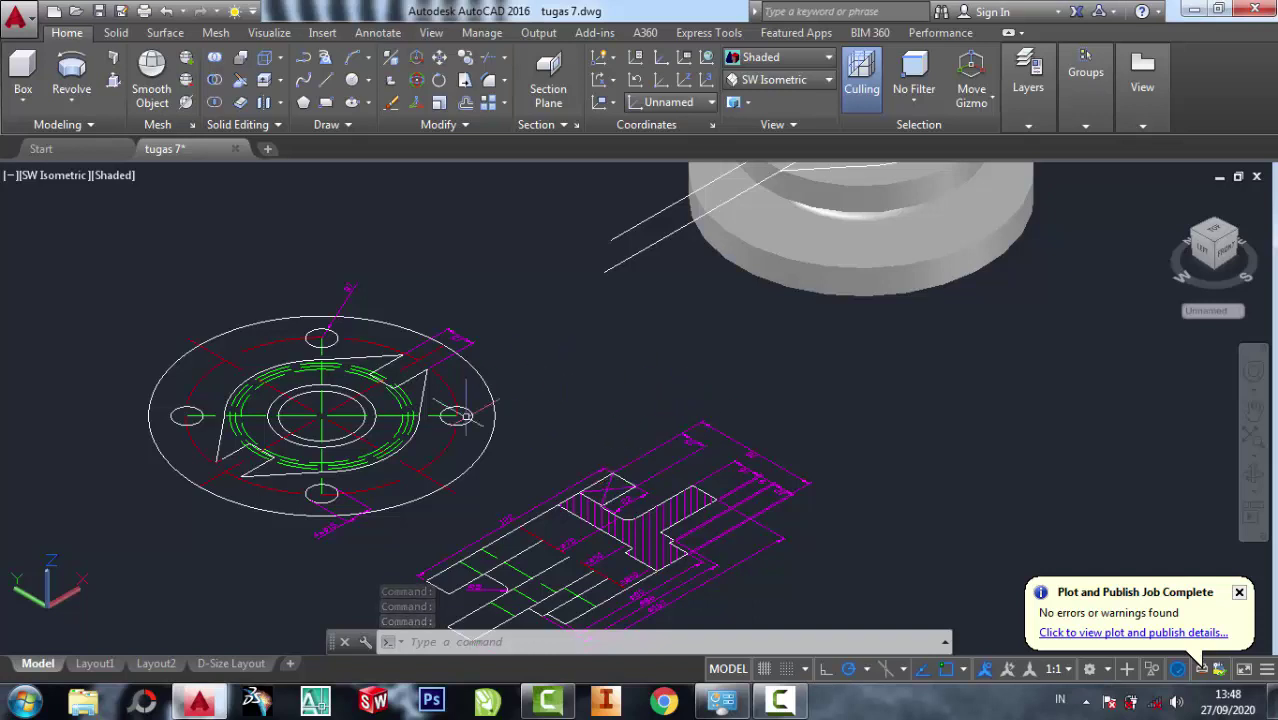
pyautogui.scroll(1, 555, 422)
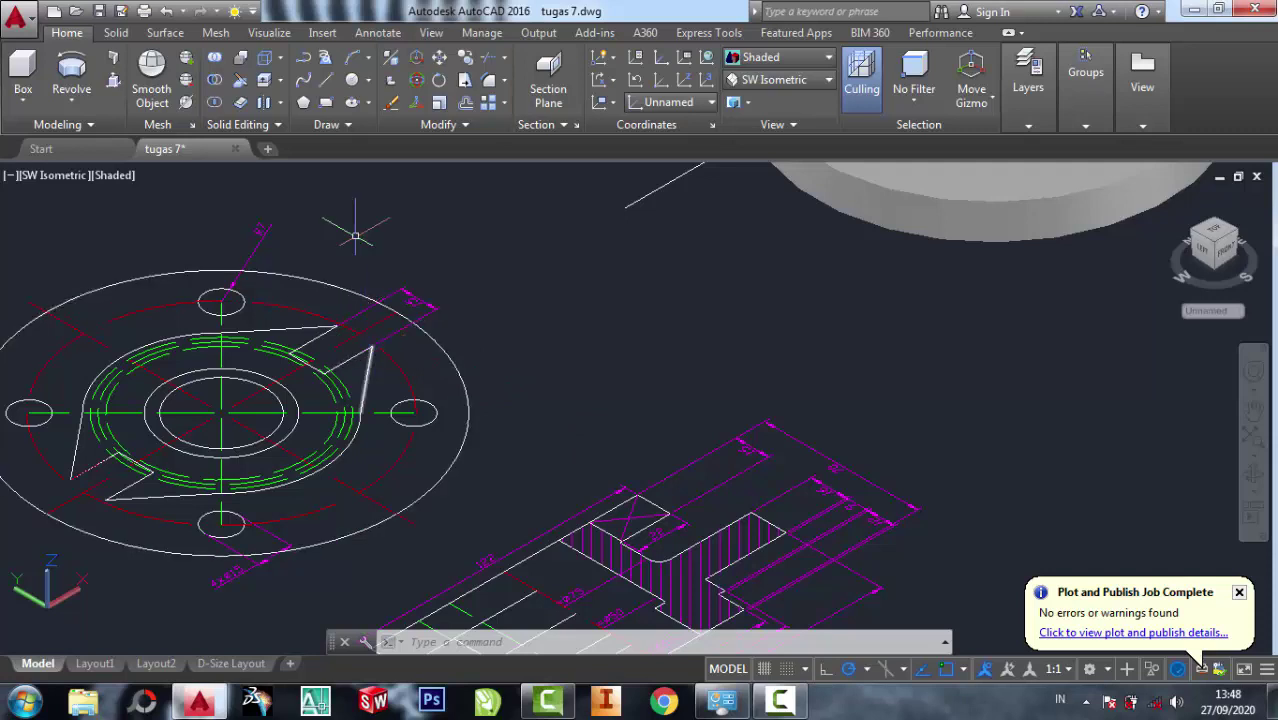
pyautogui.click(325, 80)
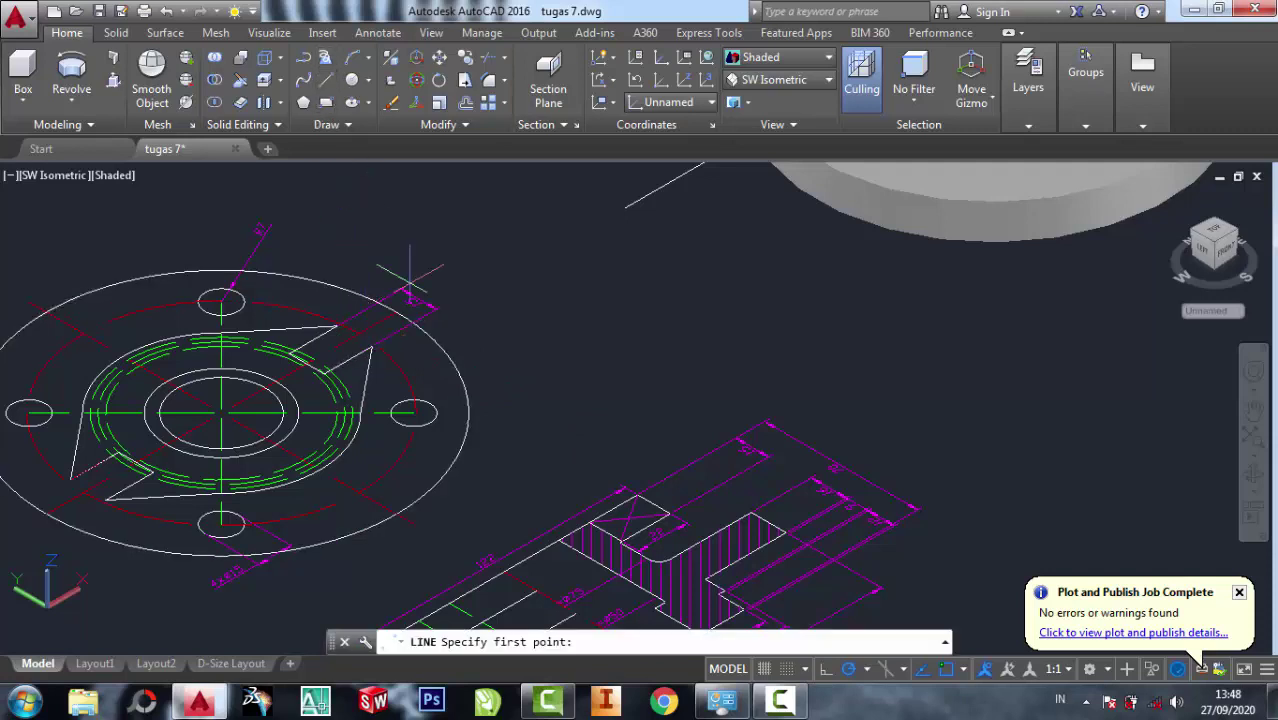
pyautogui.click(371, 346)
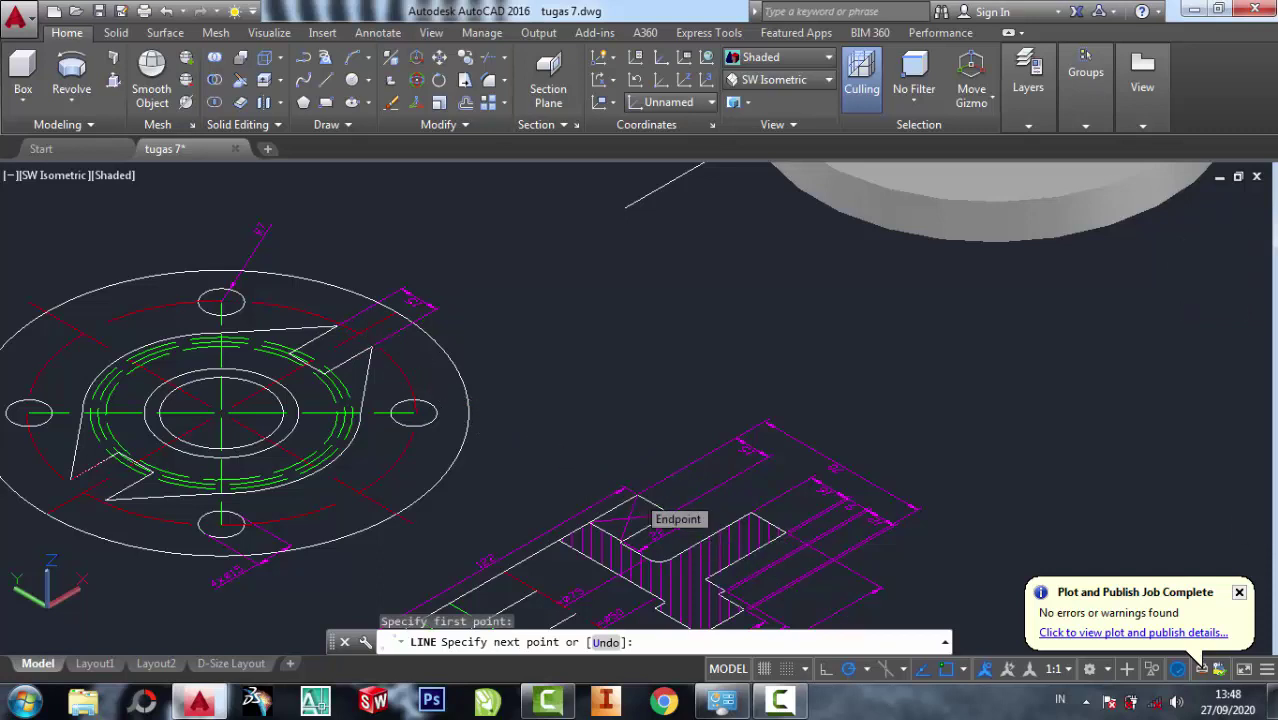
pyautogui.press('Escape')
# - Zoom and pan to center the shaded solid with its outline lines on top
pyautogui.scroll(2, 660, 407)
pyautogui.scroll(2, 660, 407)
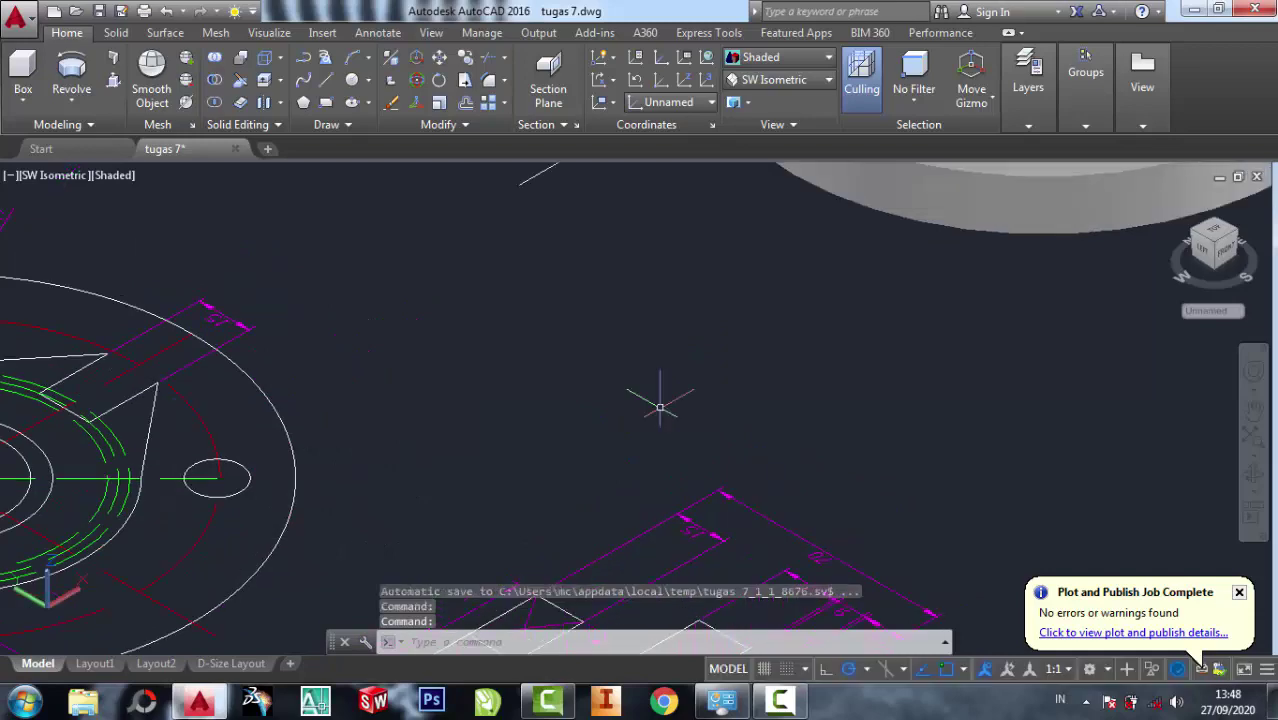
pyautogui.scroll(-3, 660, 407)
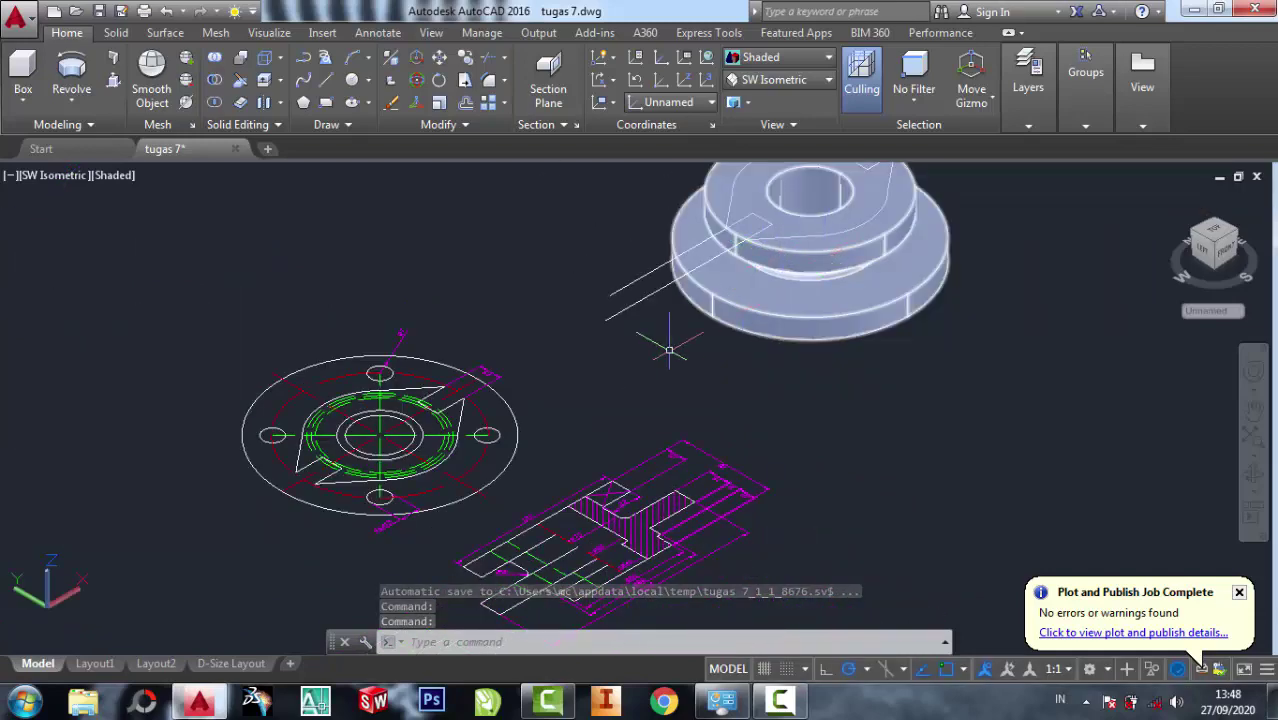
pyautogui.scroll(2, 450, 460)
pyautogui.scroll(3, 467, 470)
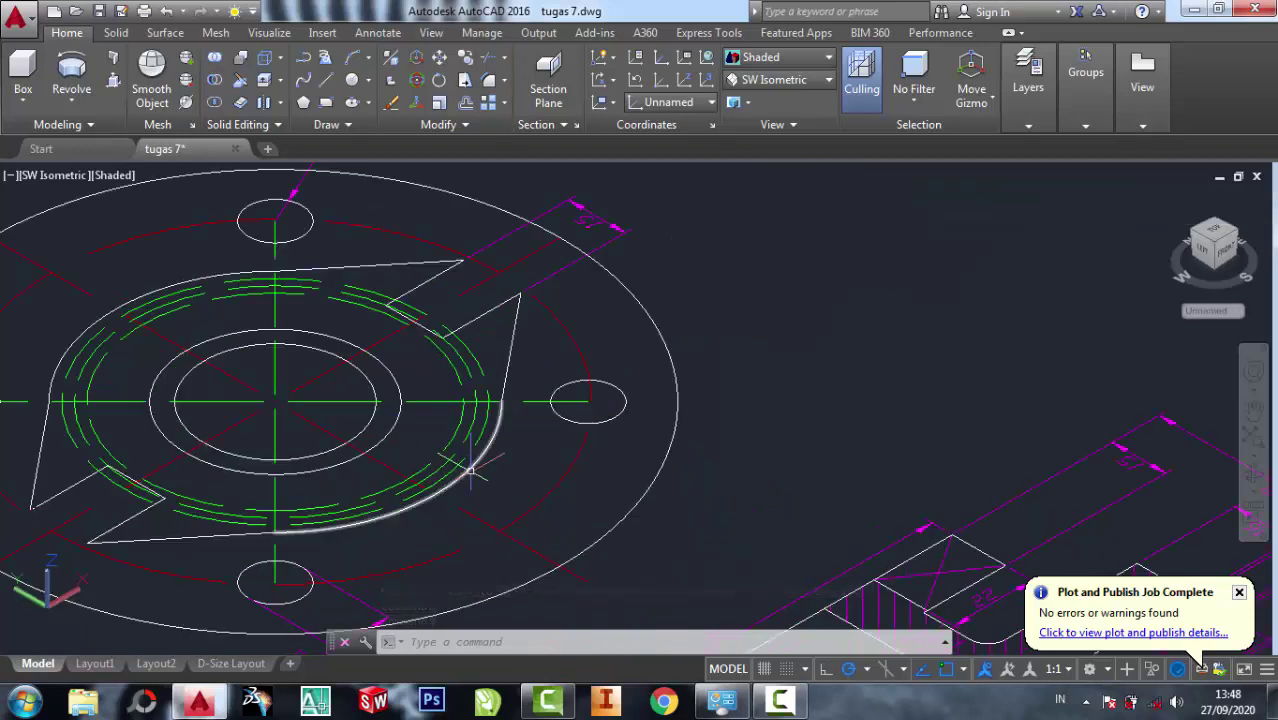
pyautogui.scroll(-3, 576, 450)
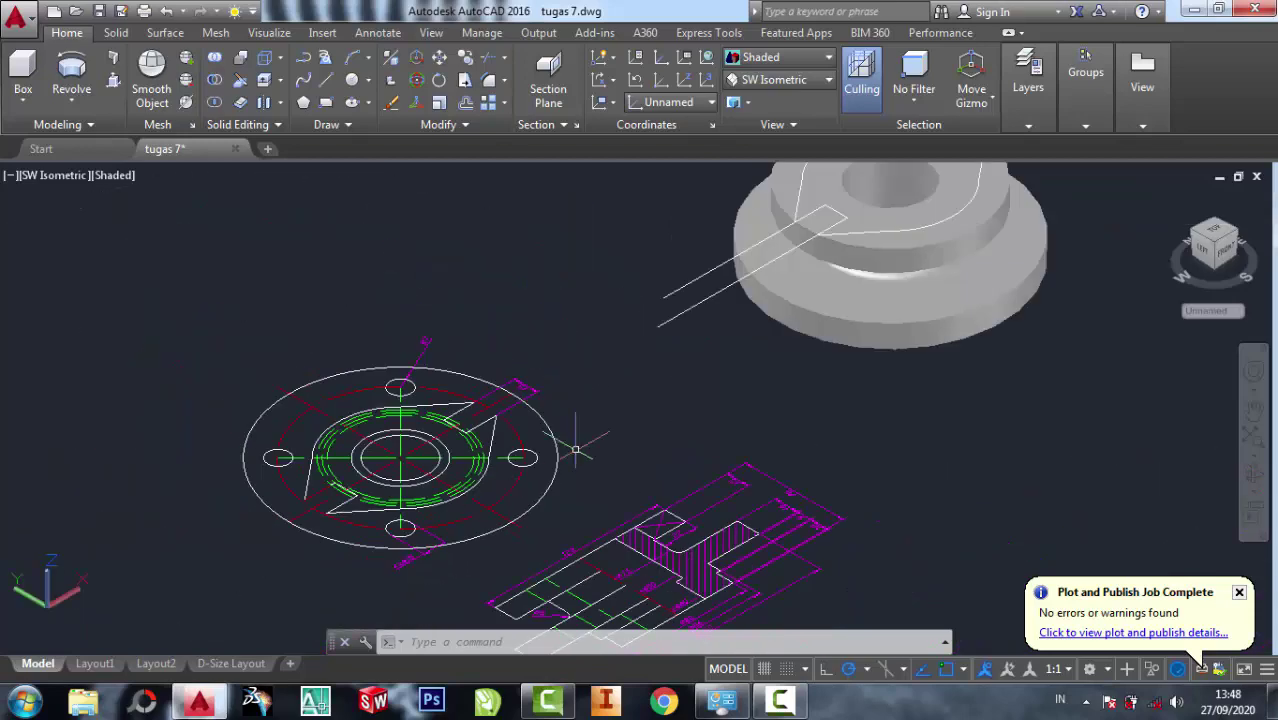
pyautogui.moveTo(890, 242); pyautogui.dragTo(781, 333, button='middle')
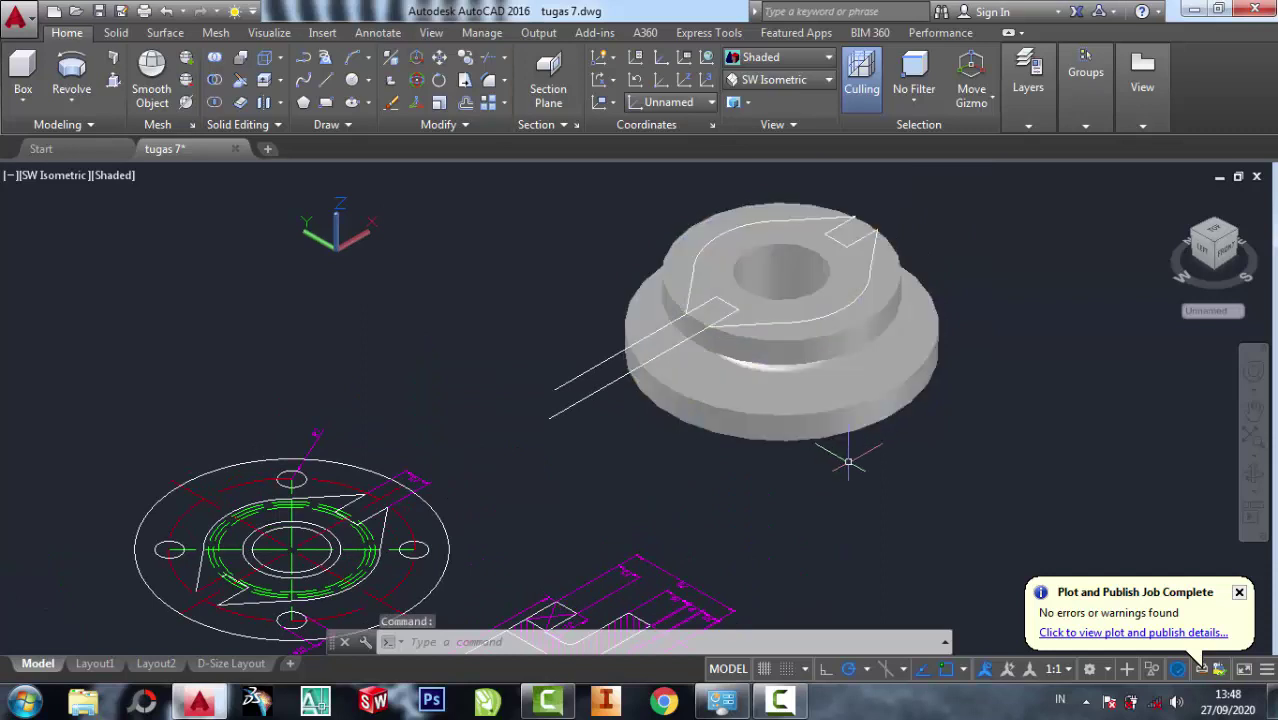
# - Press-pull the area around the boss outline, the keyway rectangle, and the leftover top area down
pyautogui.click(114, 80)
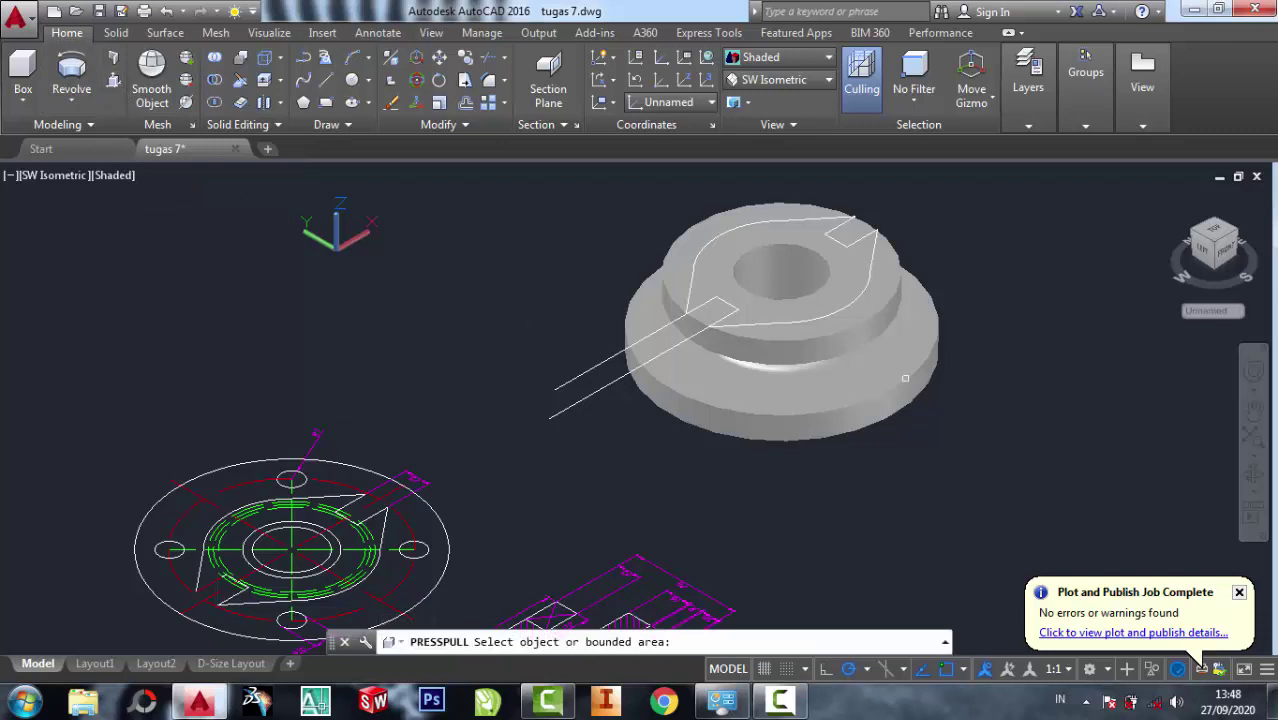
pyautogui.scroll(3, 928, 321)
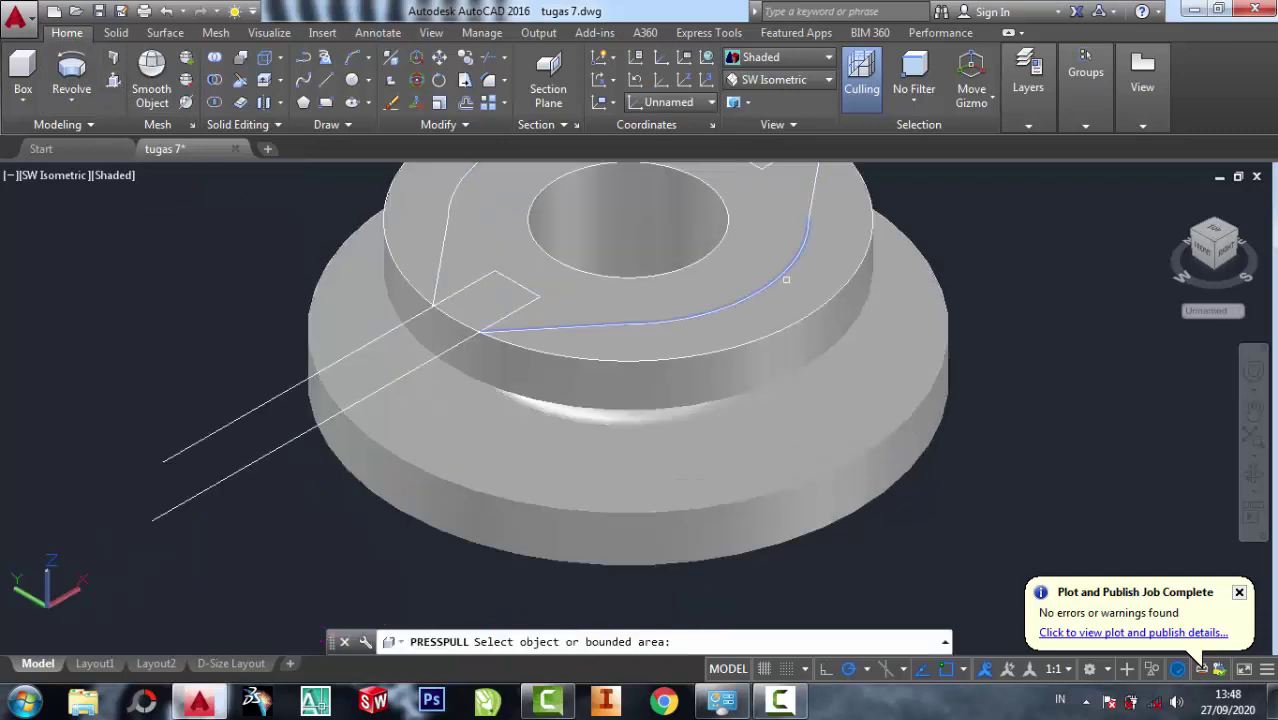
pyautogui.click(700, 330)
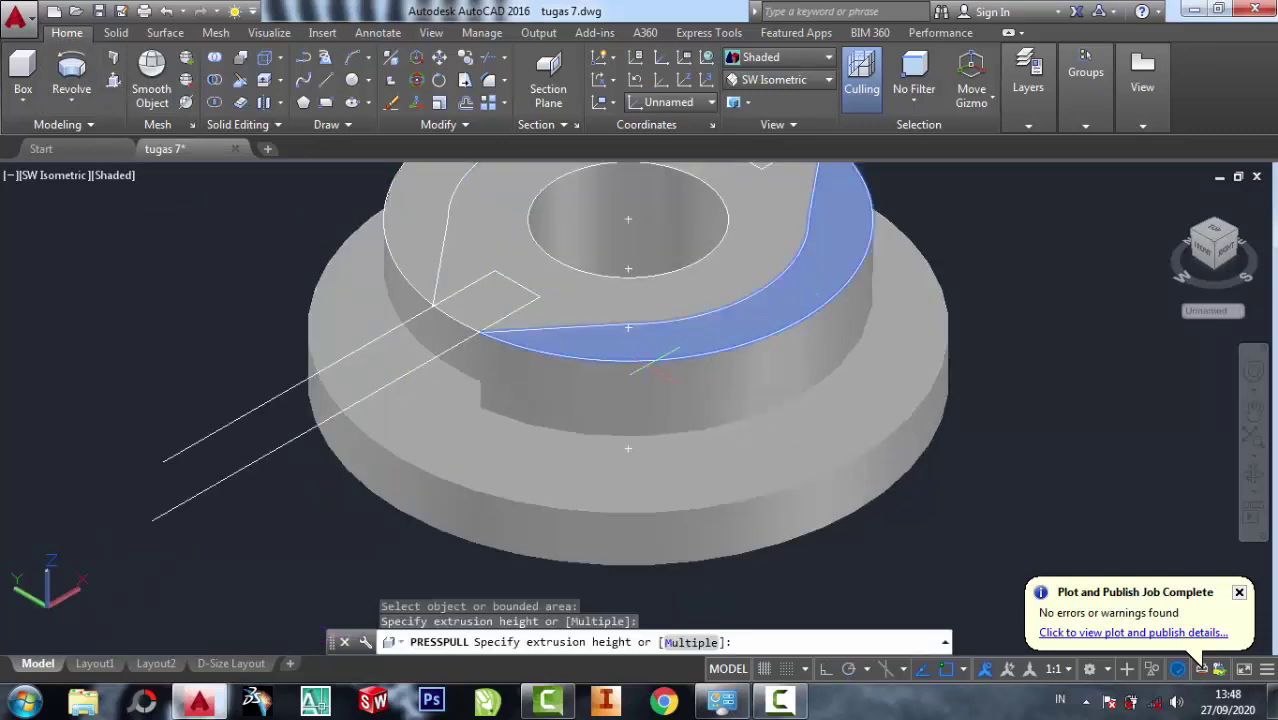
pyautogui.click(480, 381)
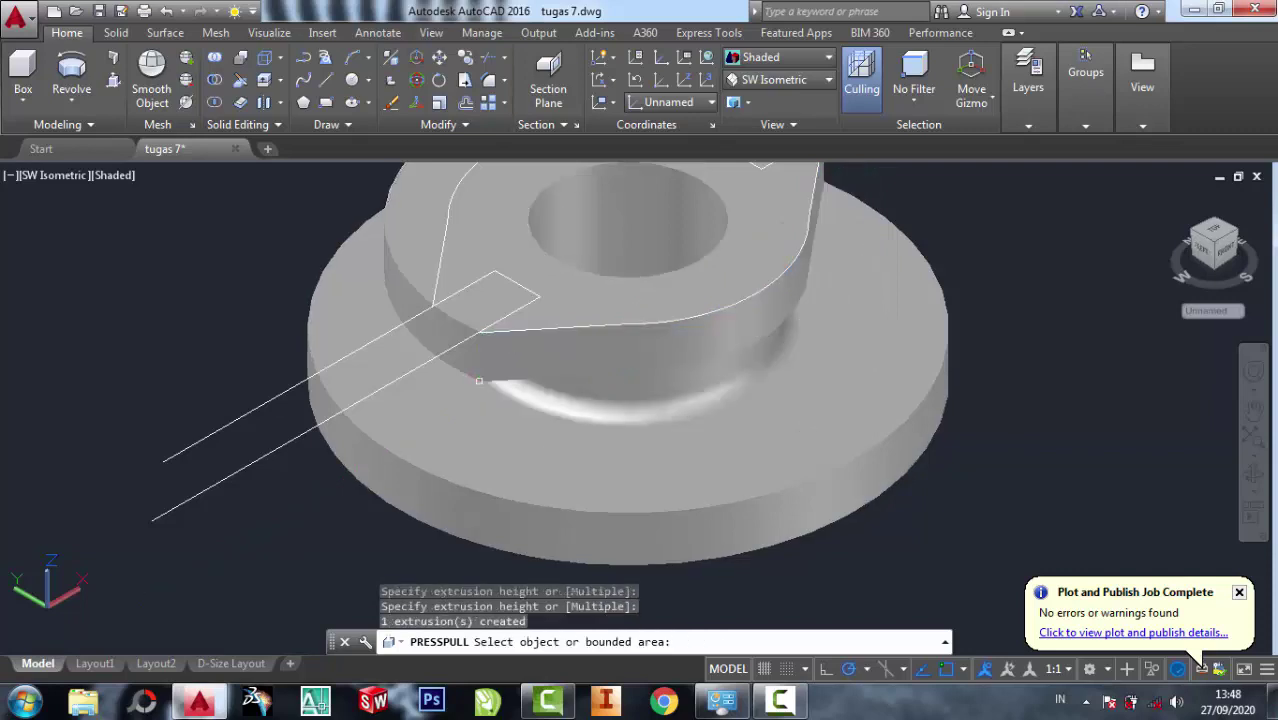
pyautogui.click(475, 321)
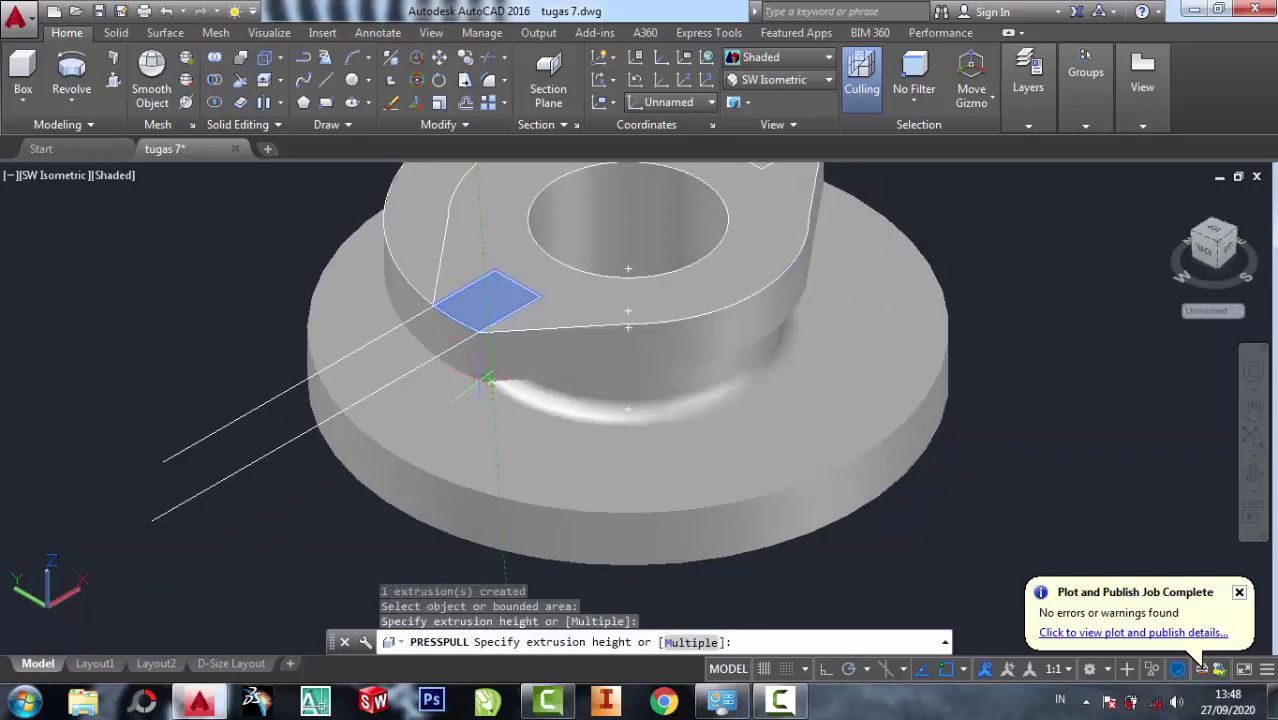
pyautogui.click(406, 273)
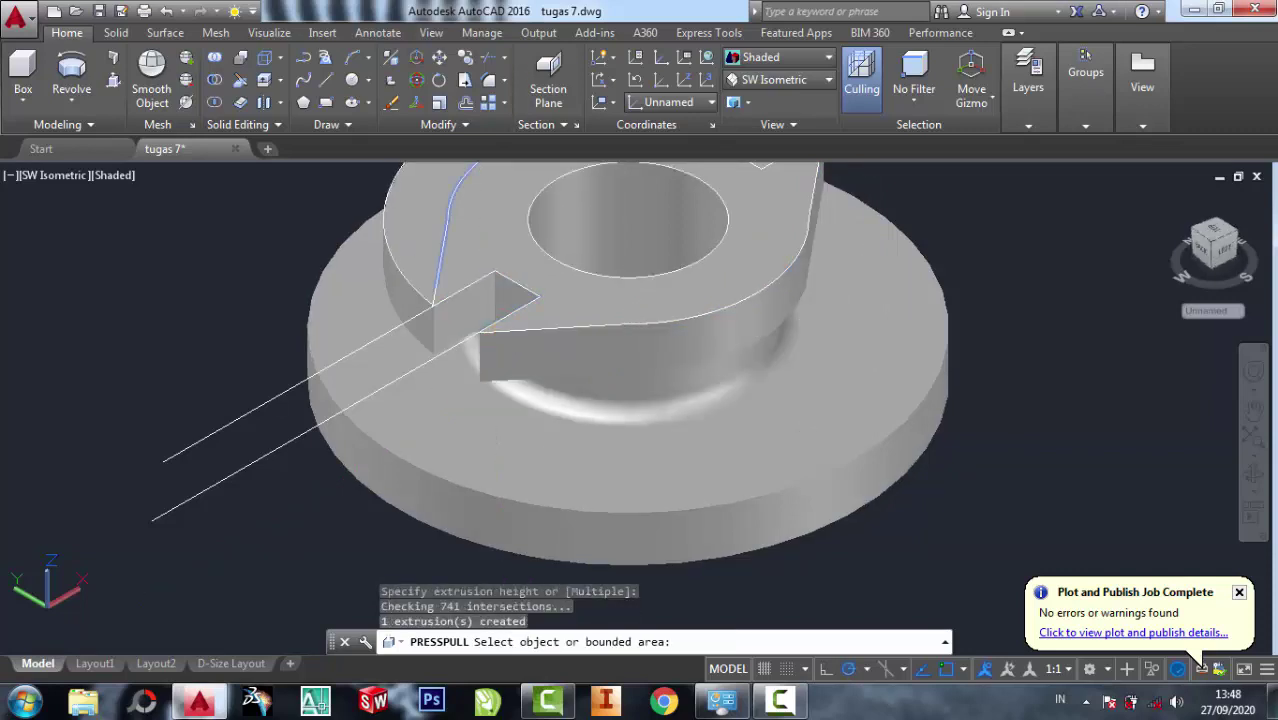
pyautogui.click(420, 270)
pyautogui.click(628, 268)
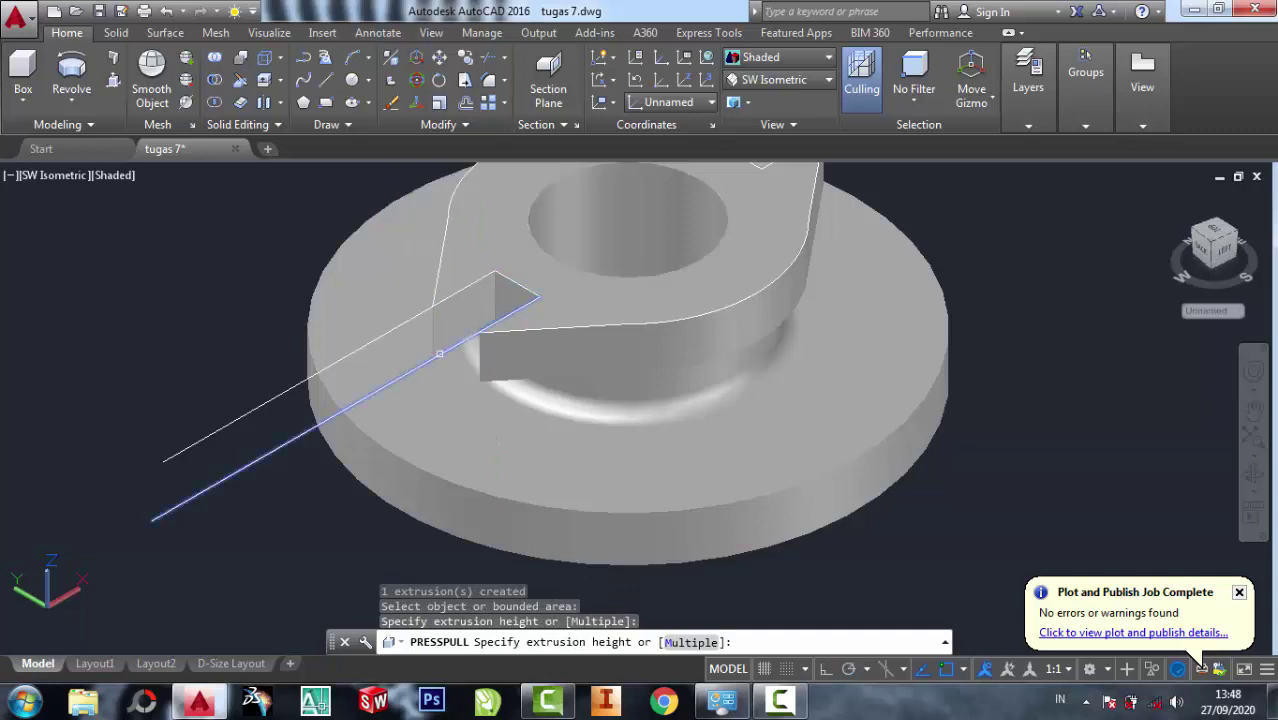
# - Press-pull the region beyond the boss tip and the small tip regions to cut the notch
pyautogui.moveTo(593, 288); pyautogui.dragTo(471, 477, button='middle')
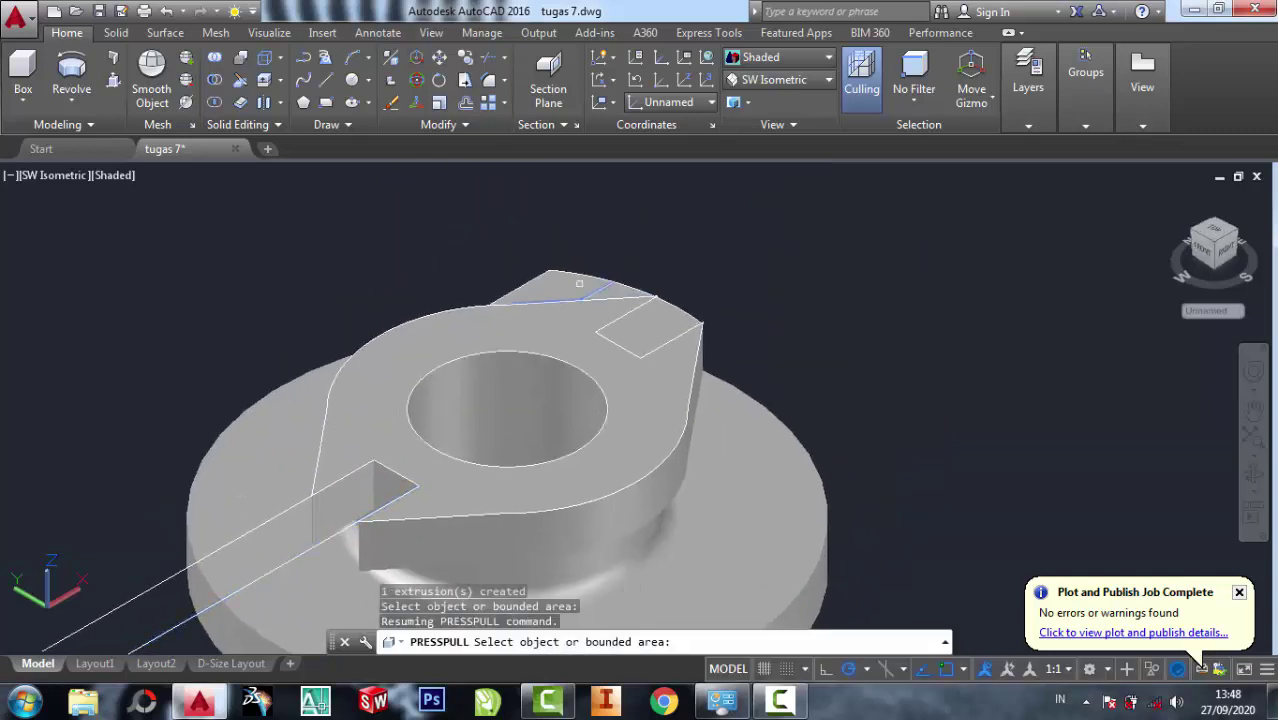
pyautogui.click(578, 284)
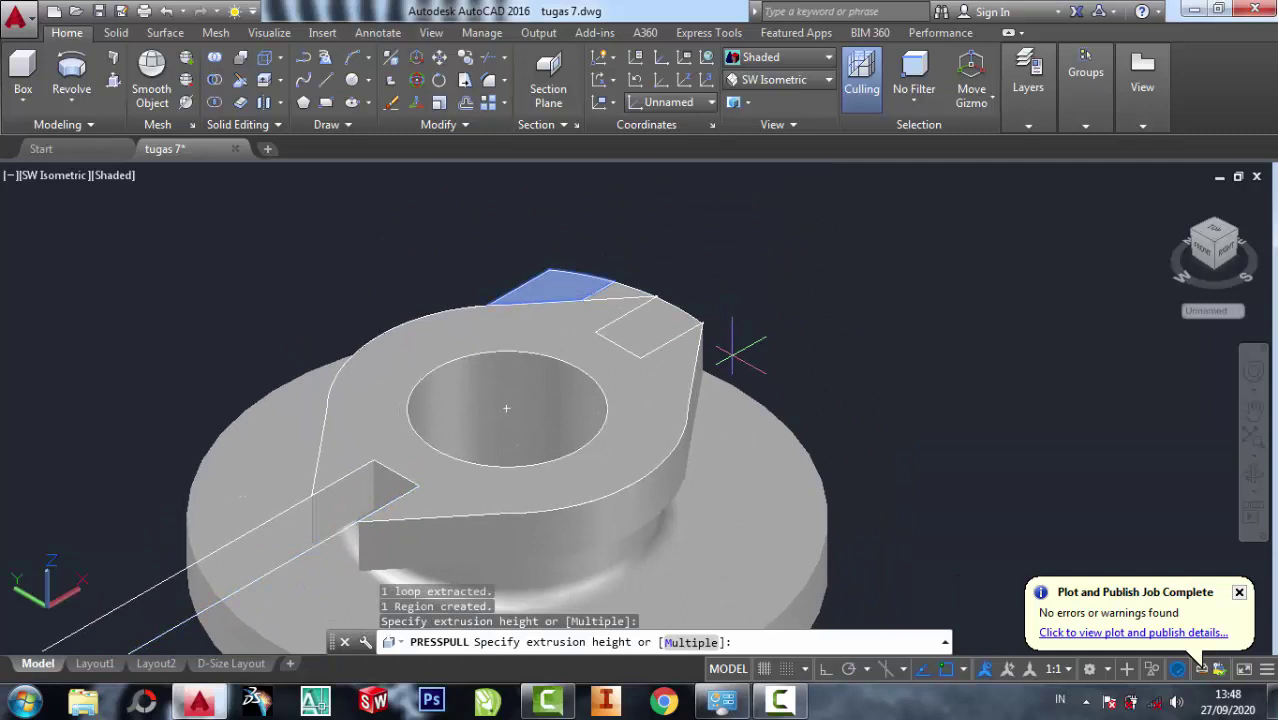
pyautogui.click(358, 570)
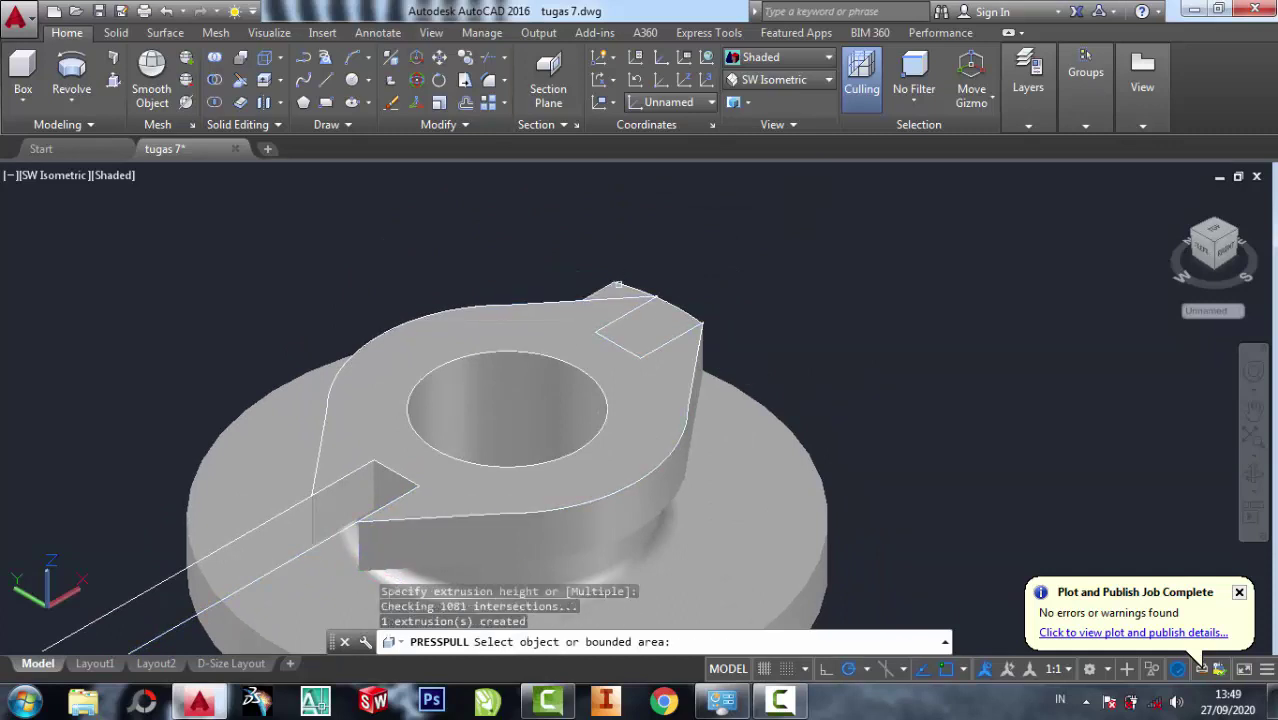
pyautogui.click(617, 289)
pyautogui.scroll(-2, 618, 288)
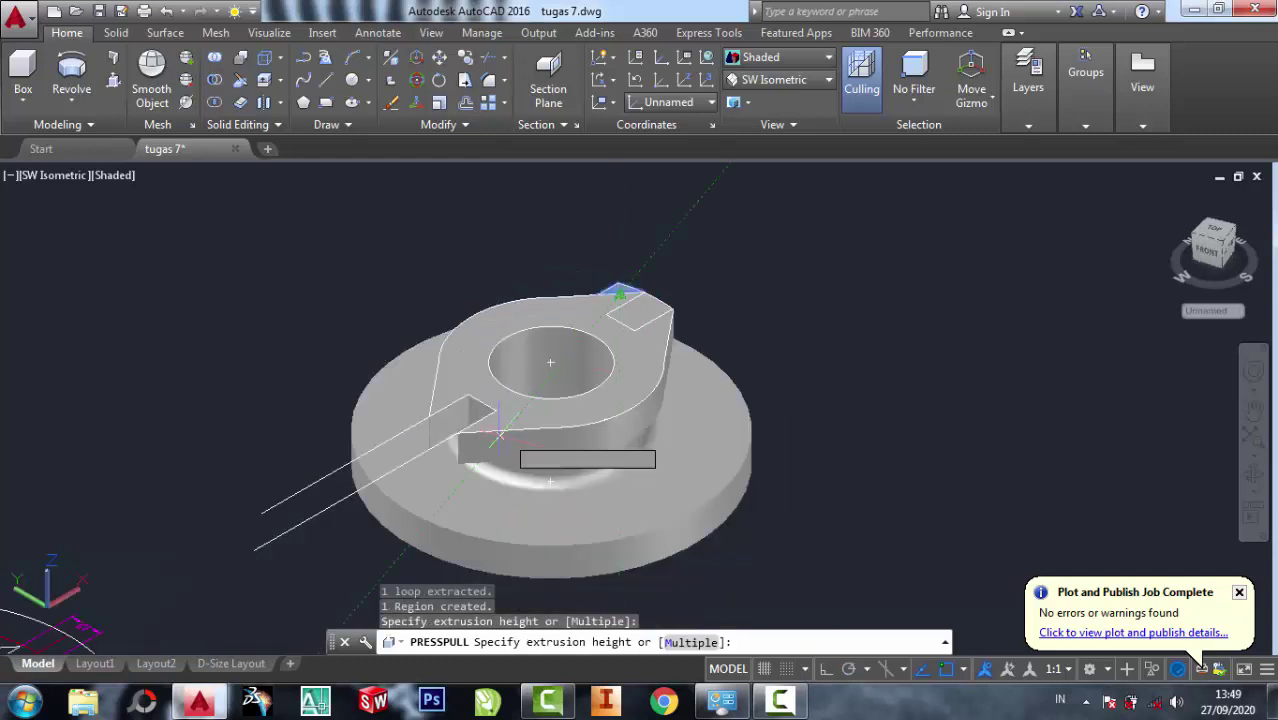
pyautogui.click(458, 467)
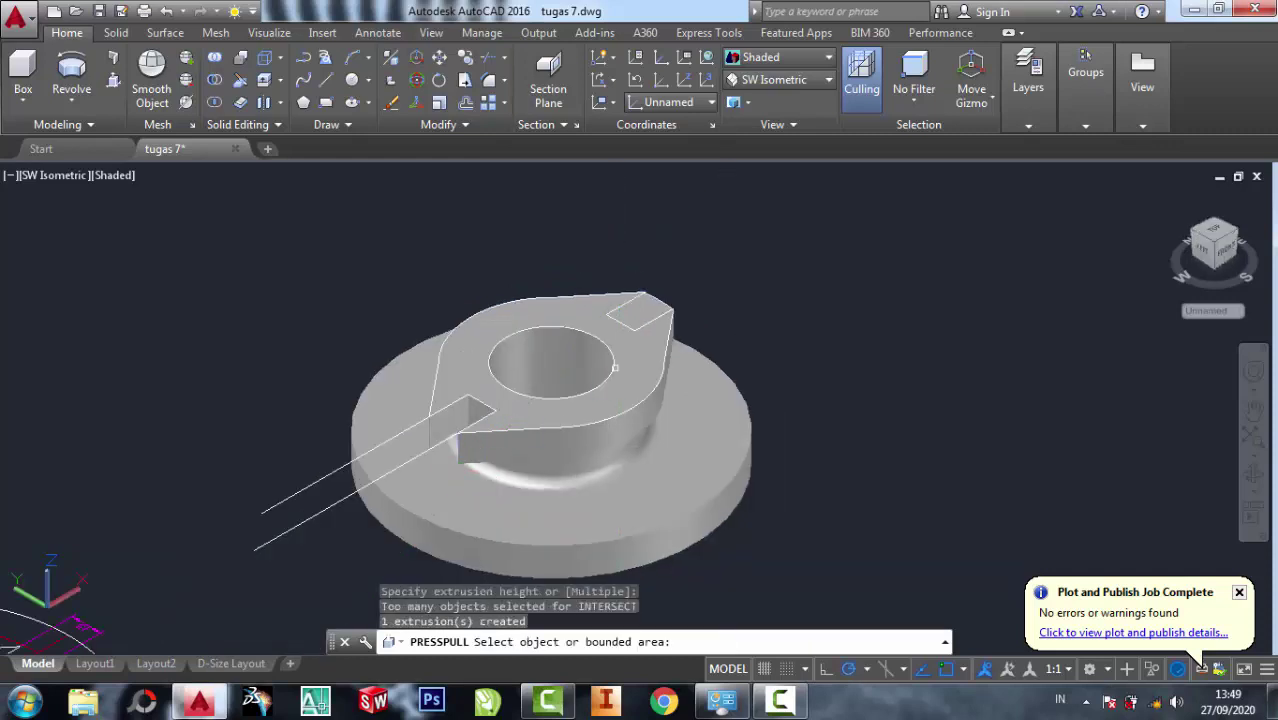
pyautogui.click(647, 310)
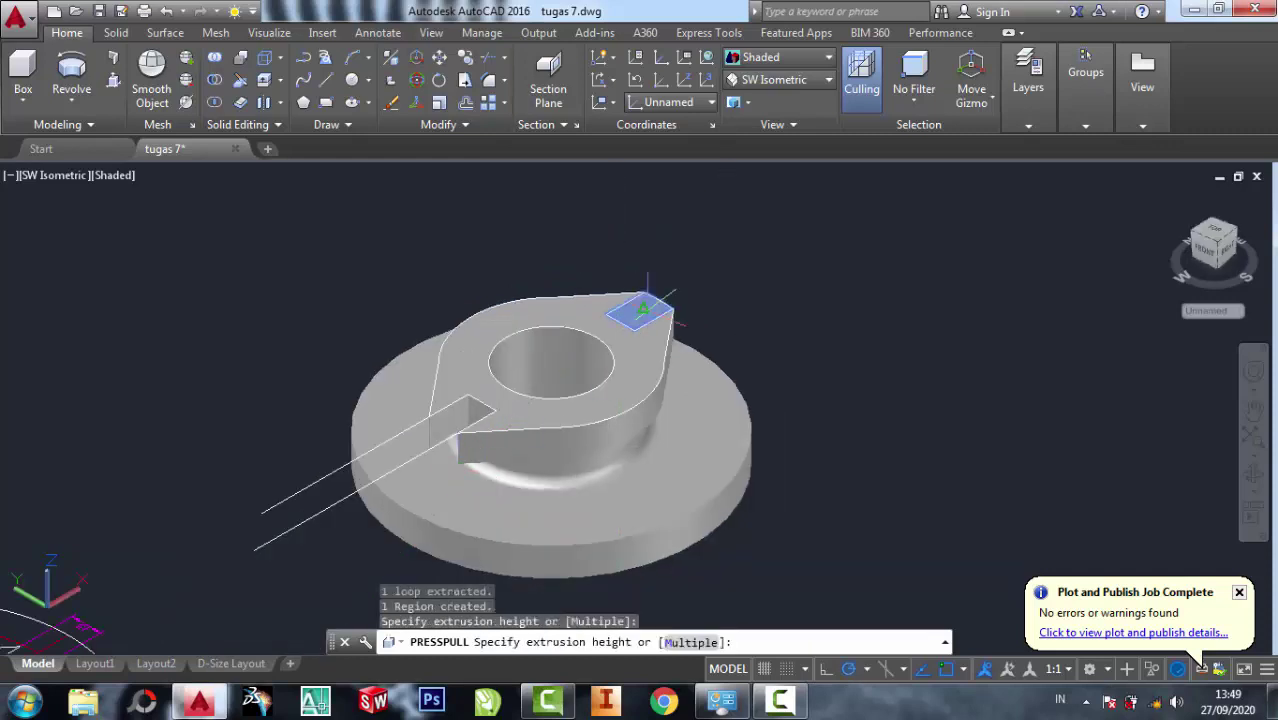
pyautogui.click(458, 467)
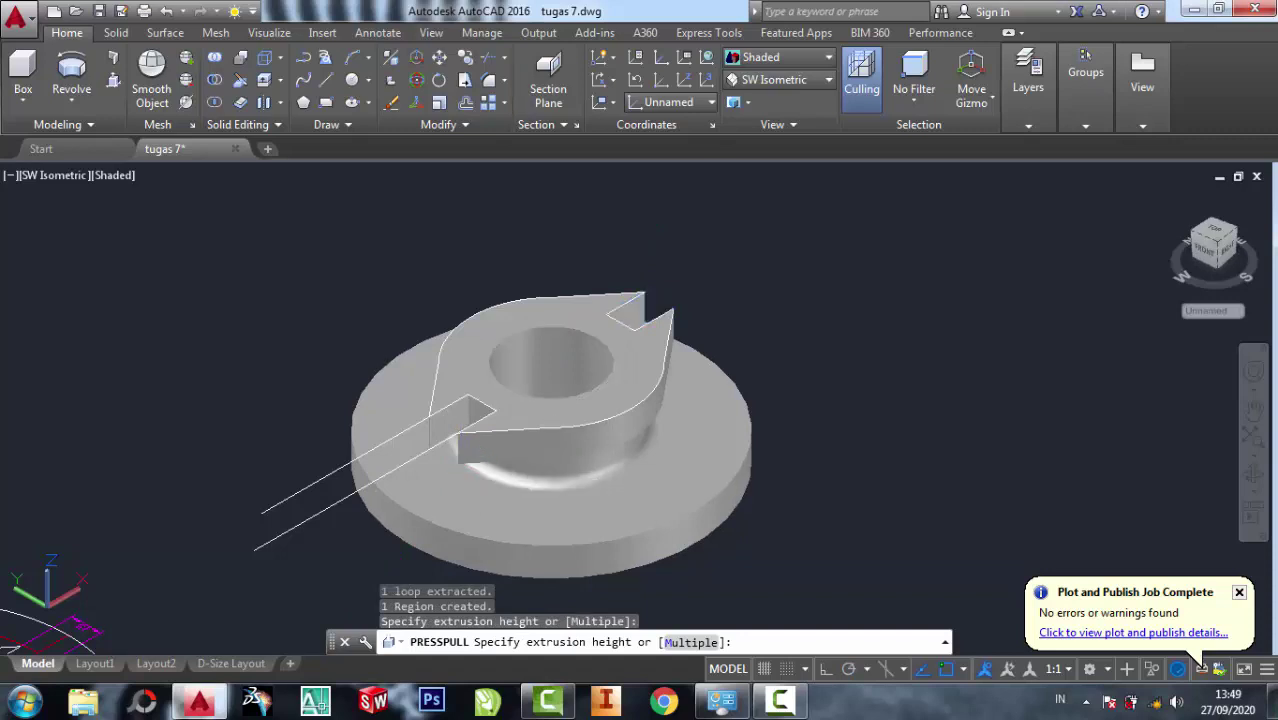
pyautogui.press('Return')
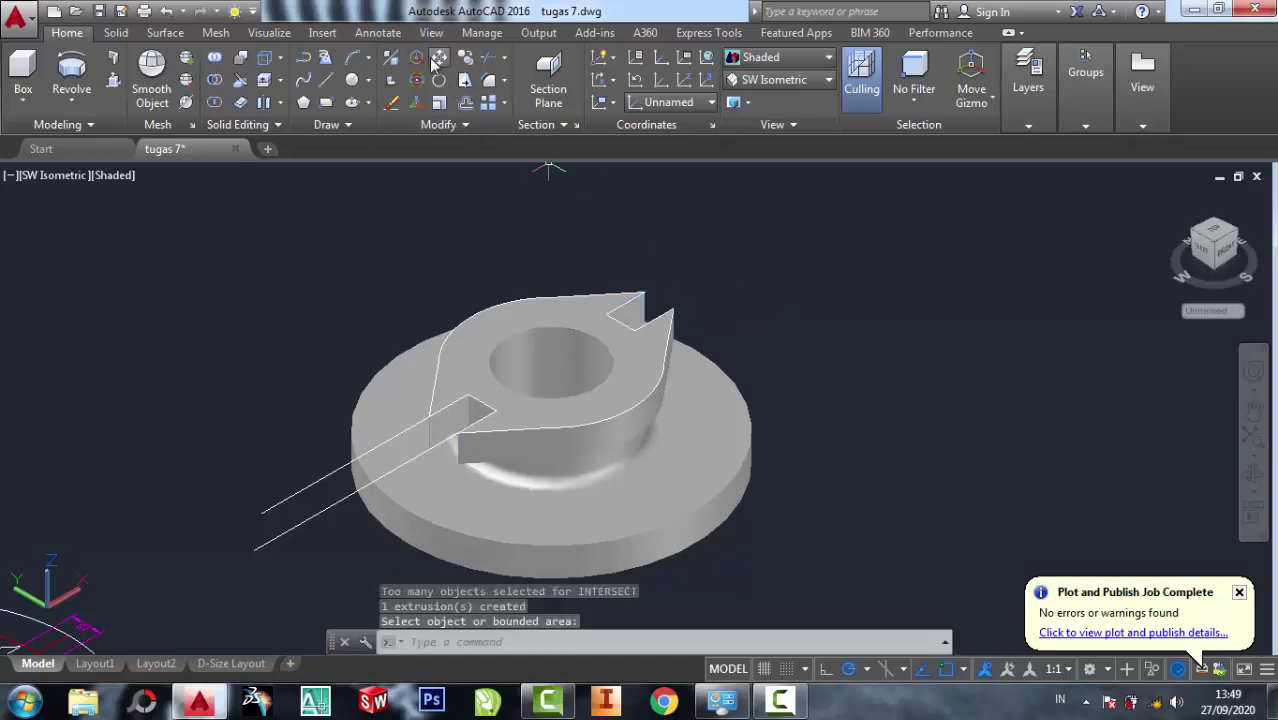
# - Move the hub solid aside, away from the leftover outline lines
pyautogui.click(439, 58)
pyautogui.click(528, 330)
pyautogui.press('Return')
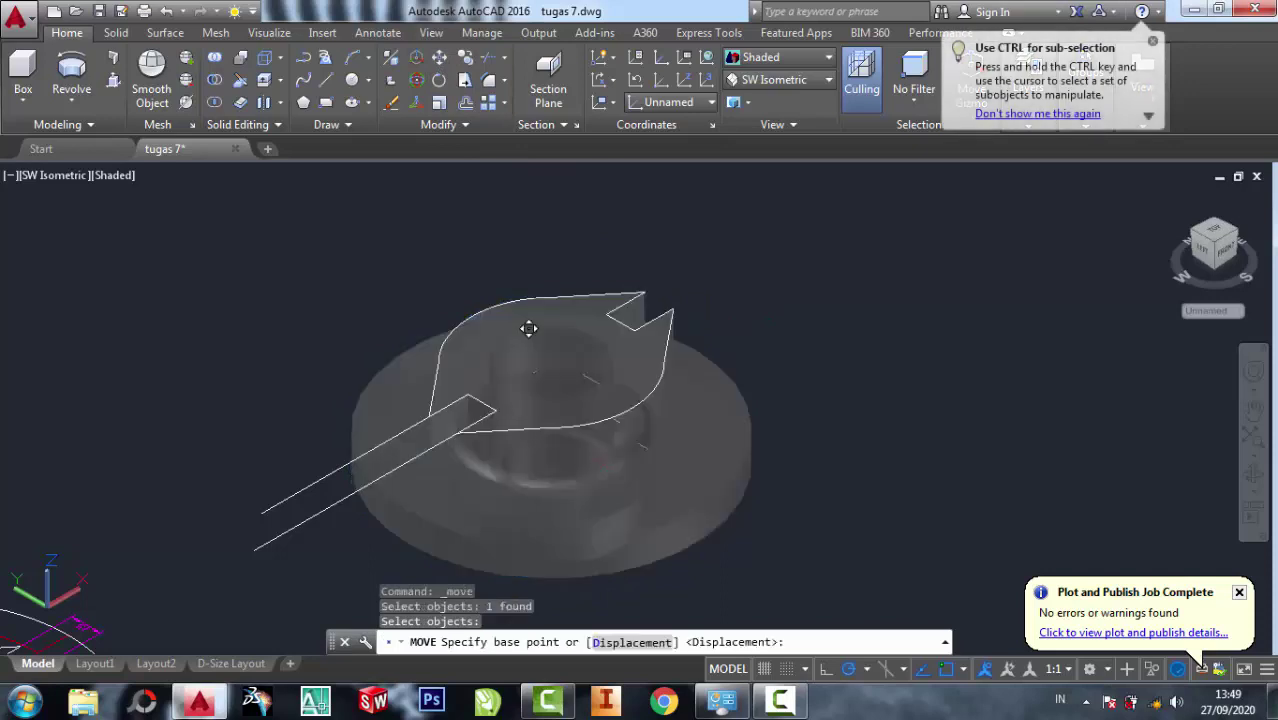
pyautogui.click(528, 328)
pyautogui.scroll(-2, 289, 355)
pyautogui.click(692, 355)
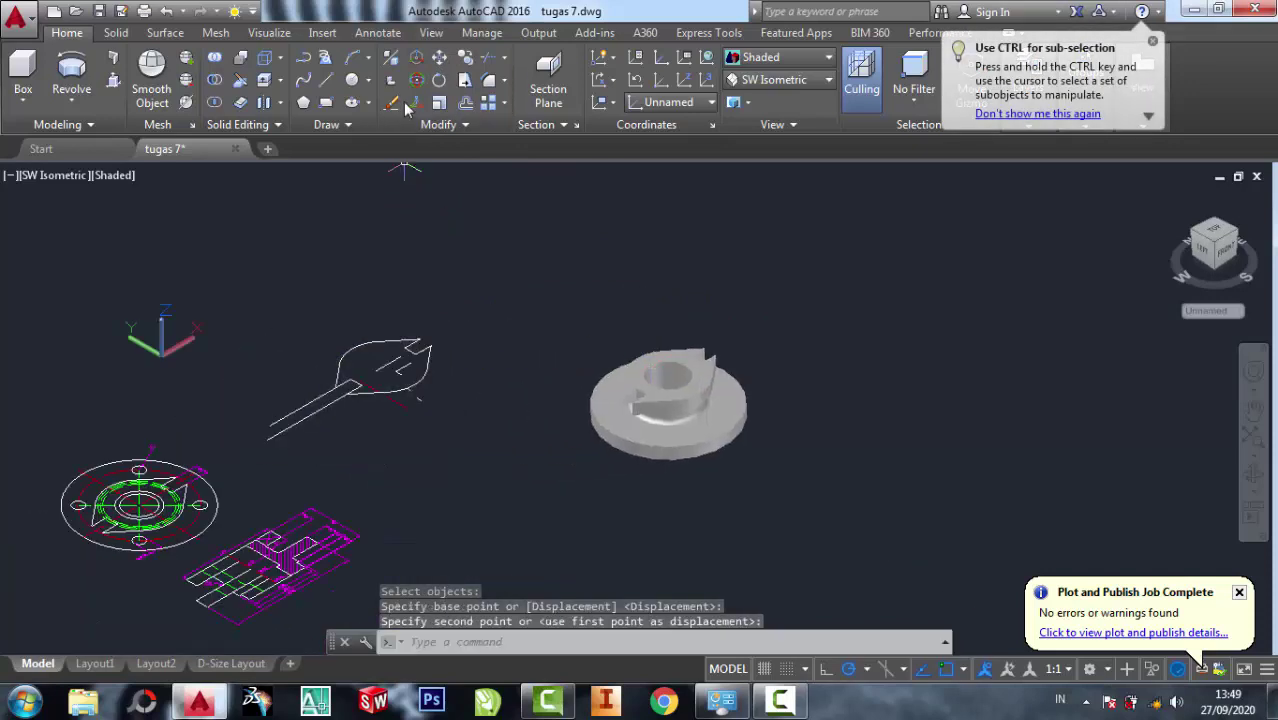
pyautogui.scroll(3, 405, 170)
# - Erase the 22 leftover outline and extension lines with a crossing window
pyautogui.moveTo(383, 281); pyautogui.dragTo(360, 175, button='middle')
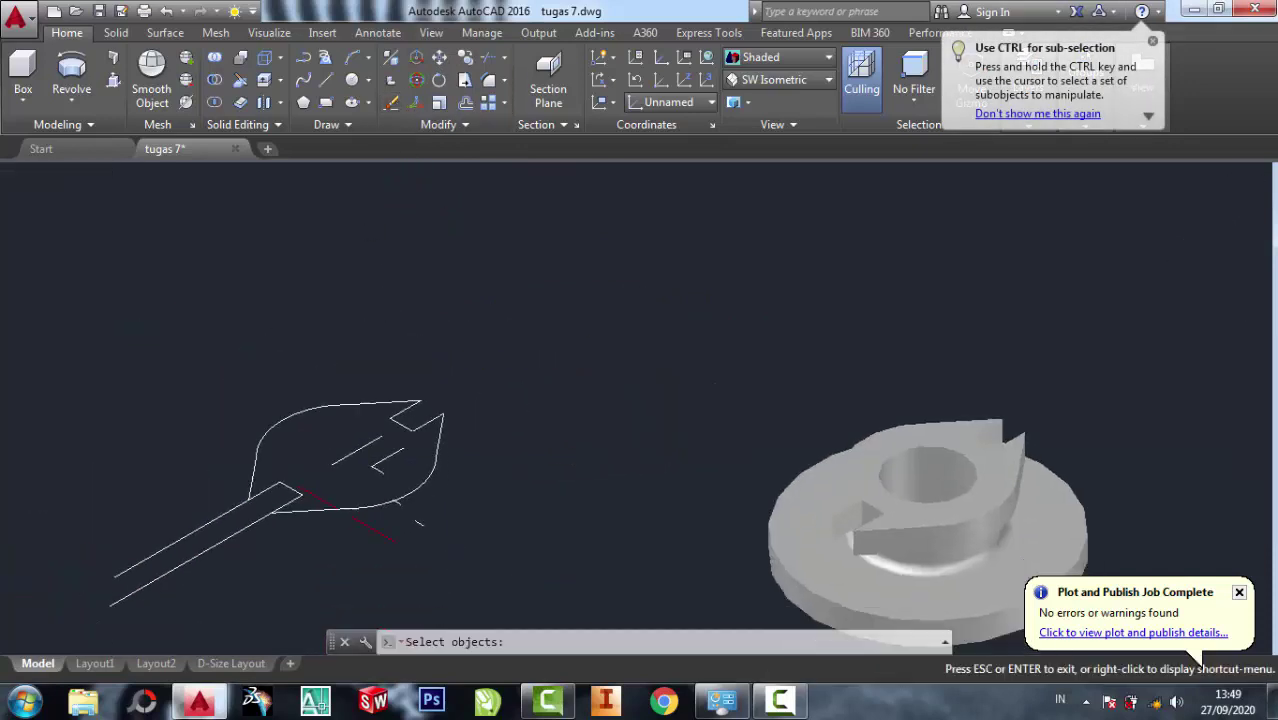
pyautogui.click(477, 551)
pyautogui.click(220, 378)
pyautogui.press('Return')
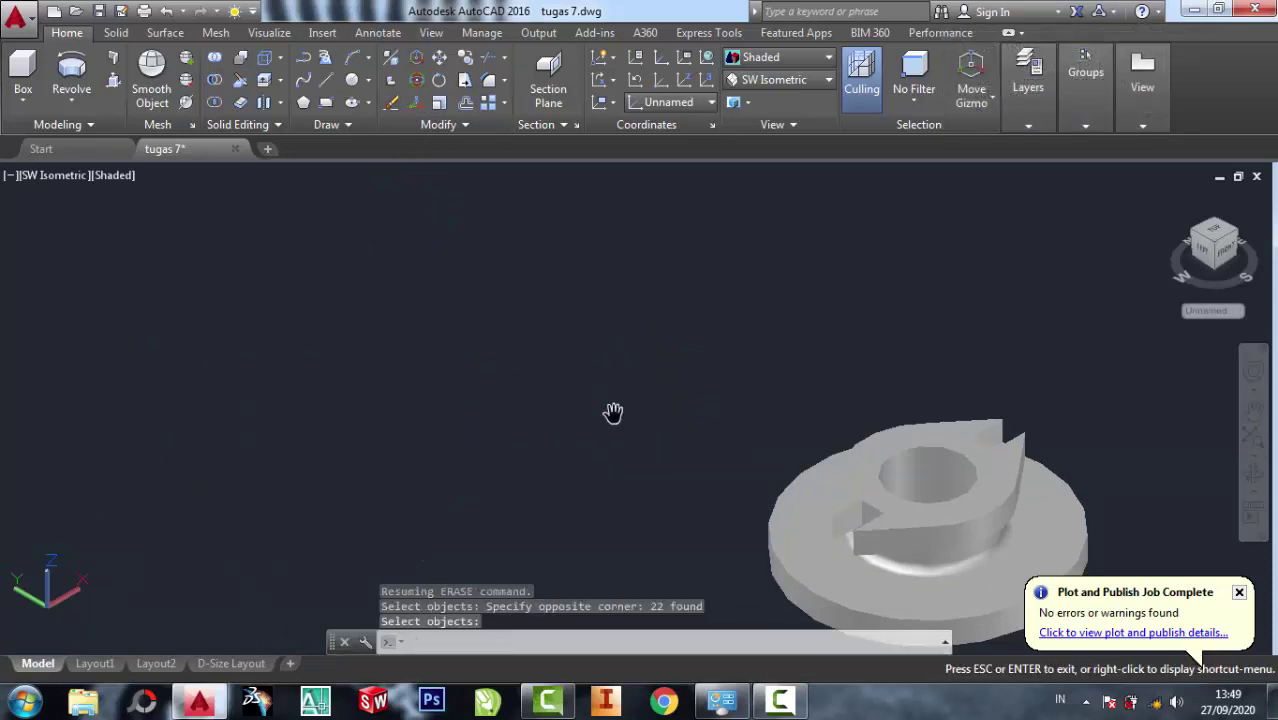
pyautogui.moveTo(613, 414); pyautogui.dragTo(491, 324, button='middle')
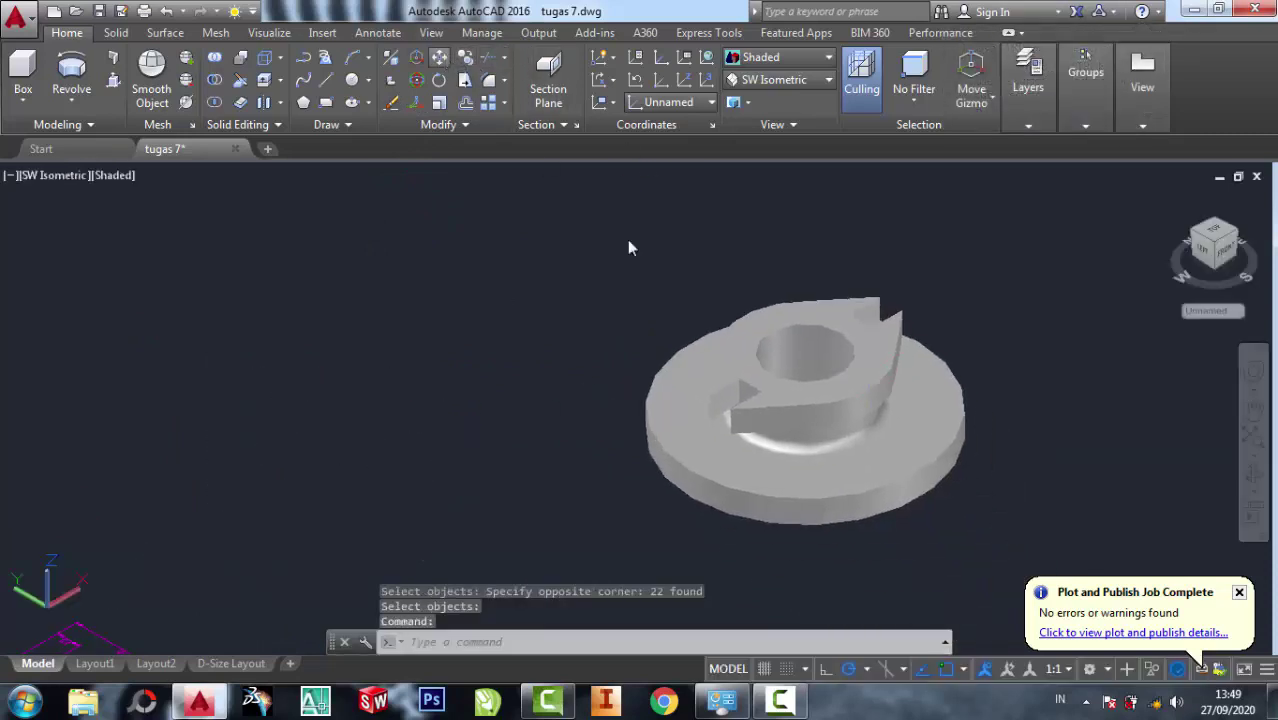
# - Move the keyed hub solid to sit above the 2D orthographic drawings
pyautogui.write('move')
pyautogui.press('Return')
pyautogui.click(760, 345)
pyautogui.press('Return')
pyautogui.click(748, 347)
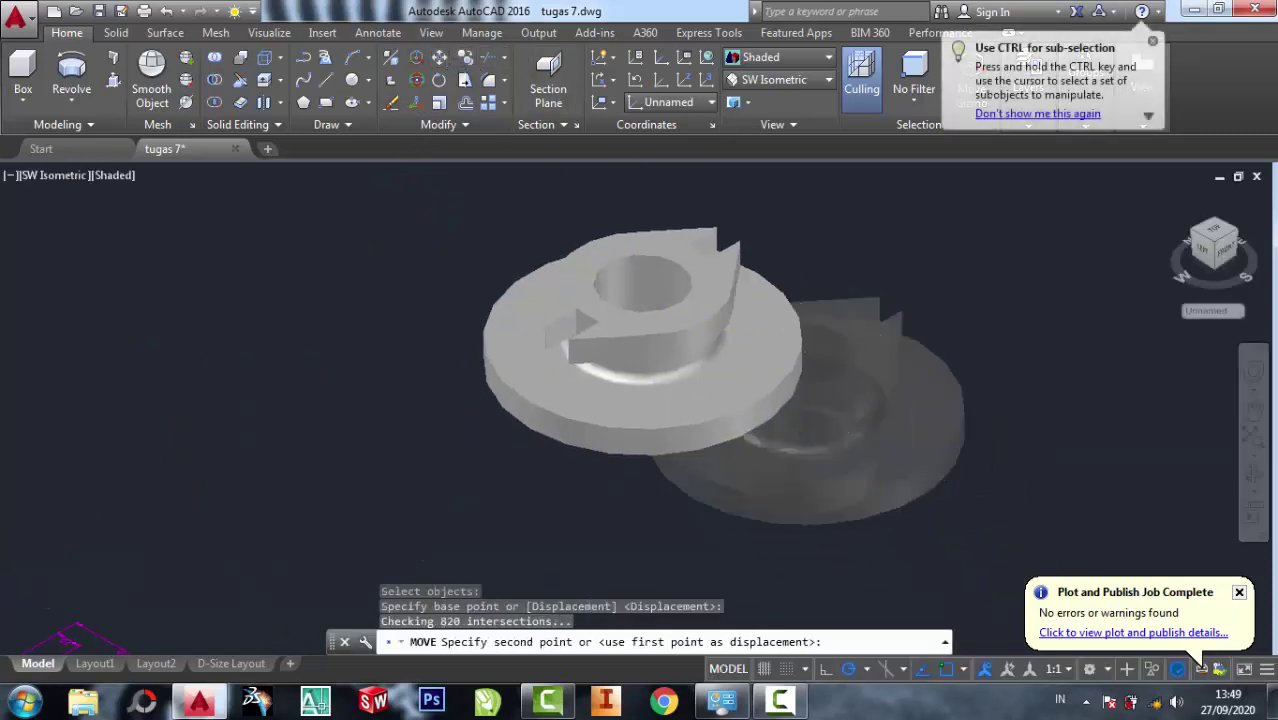
pyautogui.scroll(-3, 500, 280)
pyautogui.click(400, 285)
pyautogui.scroll(3, 410, 330)
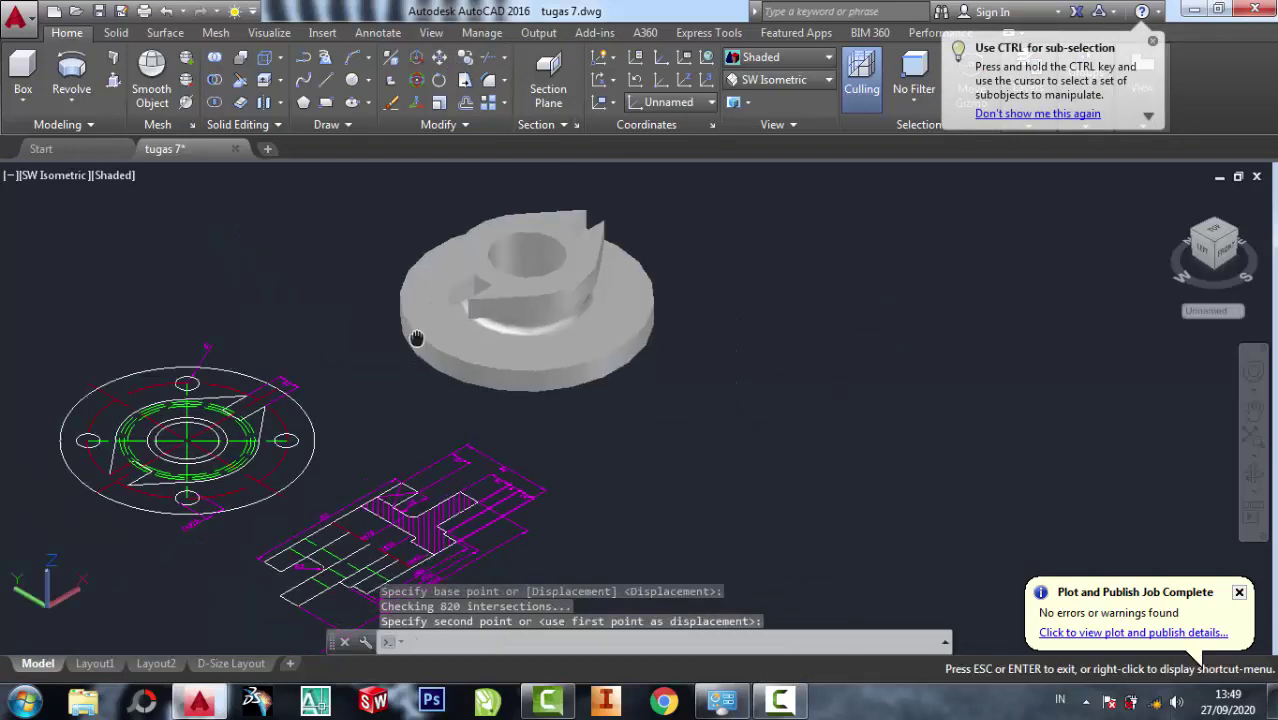
pyautogui.moveTo(417, 338); pyautogui.dragTo(423, 334, button='middle')
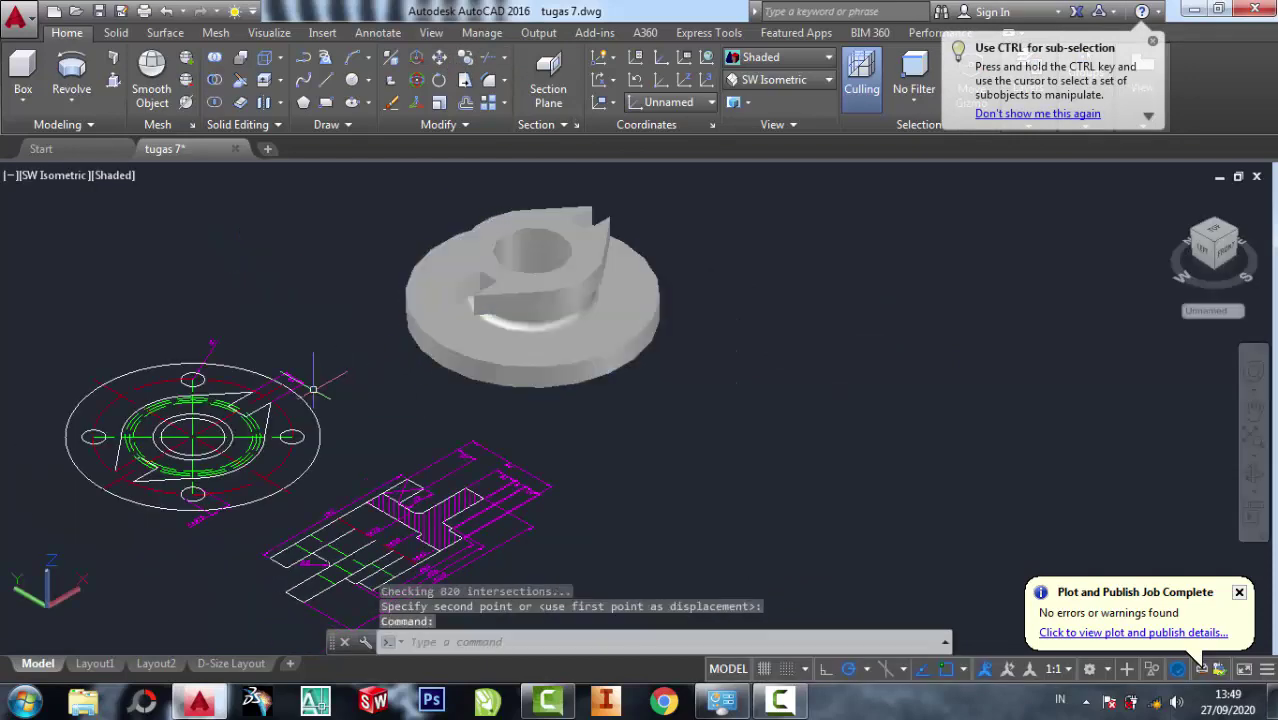
# - Switch to 2D Wireframe and select the four bolt-hole circles in the plan view for copying
pyautogui.click(801, 67)
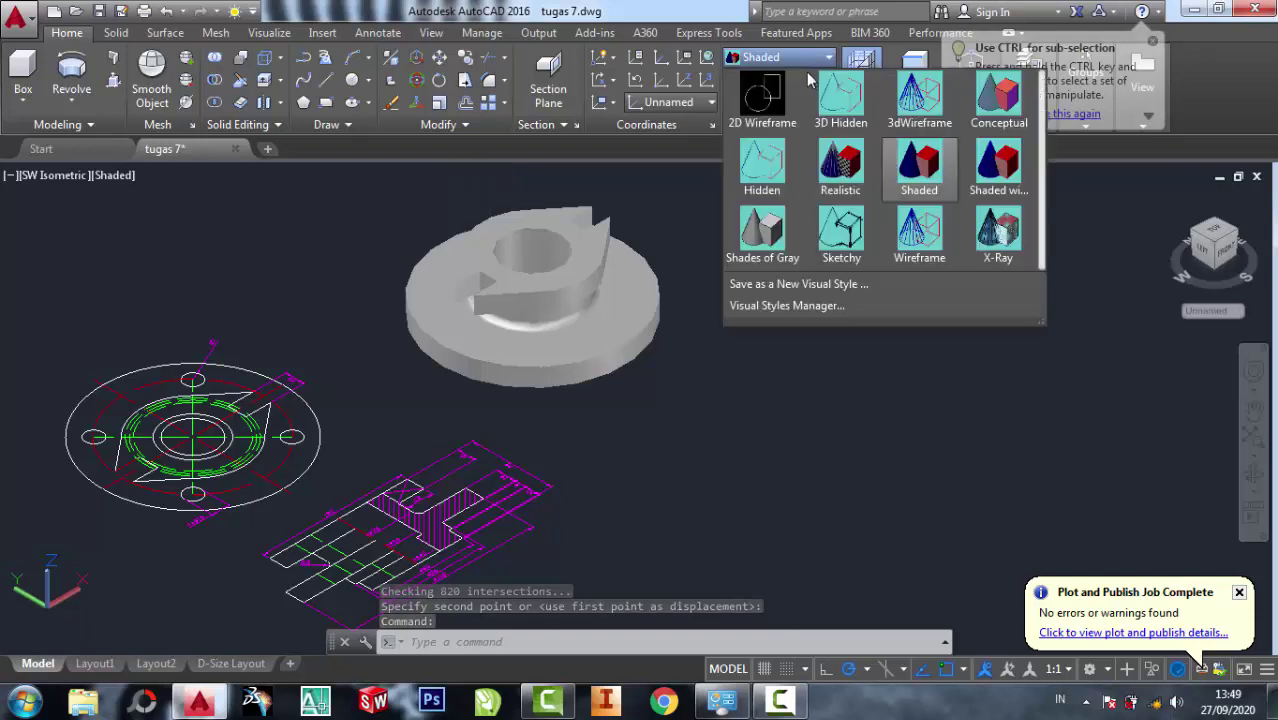
pyautogui.click(755, 108)
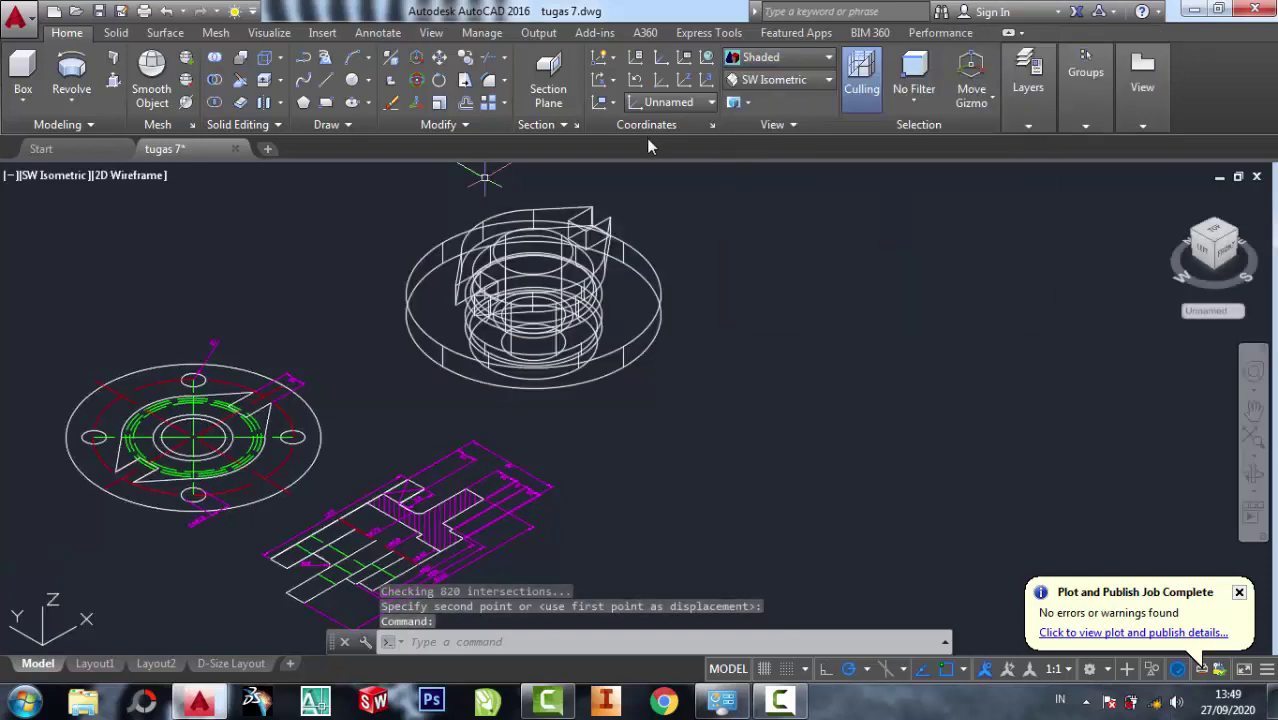
pyautogui.click(472, 76)
pyautogui.scroll(3, 255, 470)
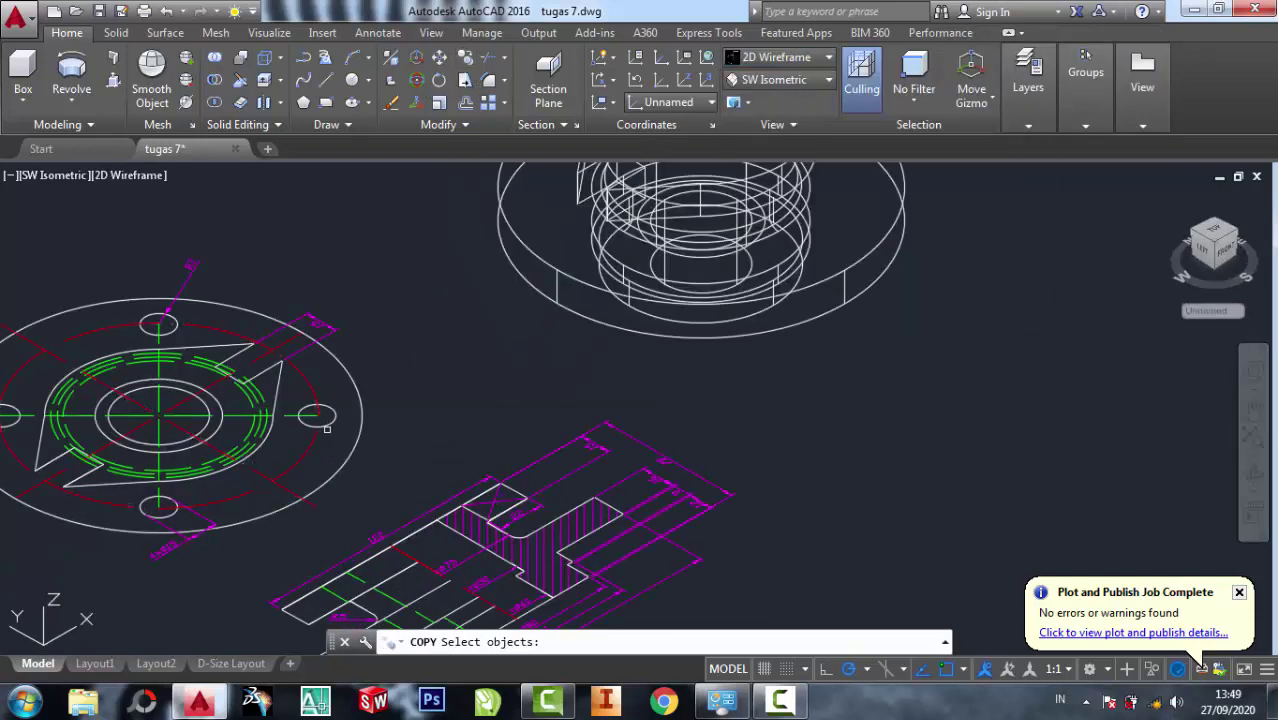
pyautogui.click(326, 420)
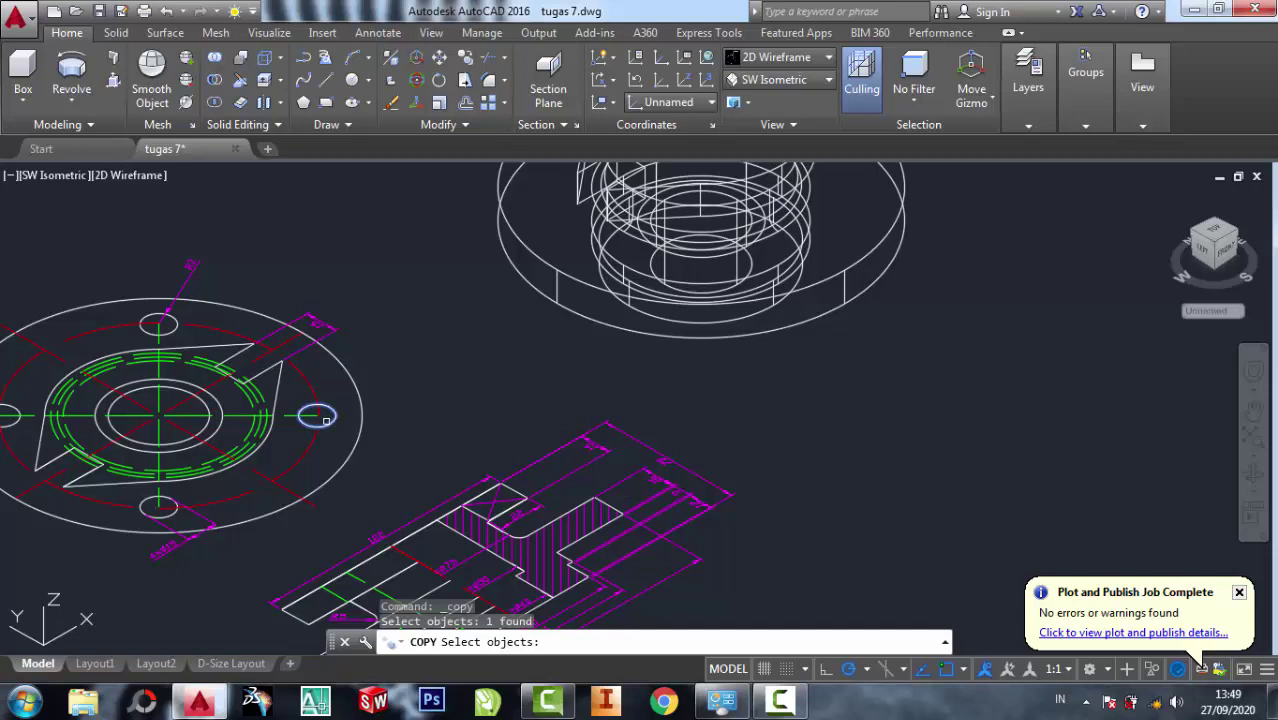
pyautogui.click(167, 497)
pyautogui.moveTo(81, 409); pyautogui.dragTo(145, 429, button='middle')
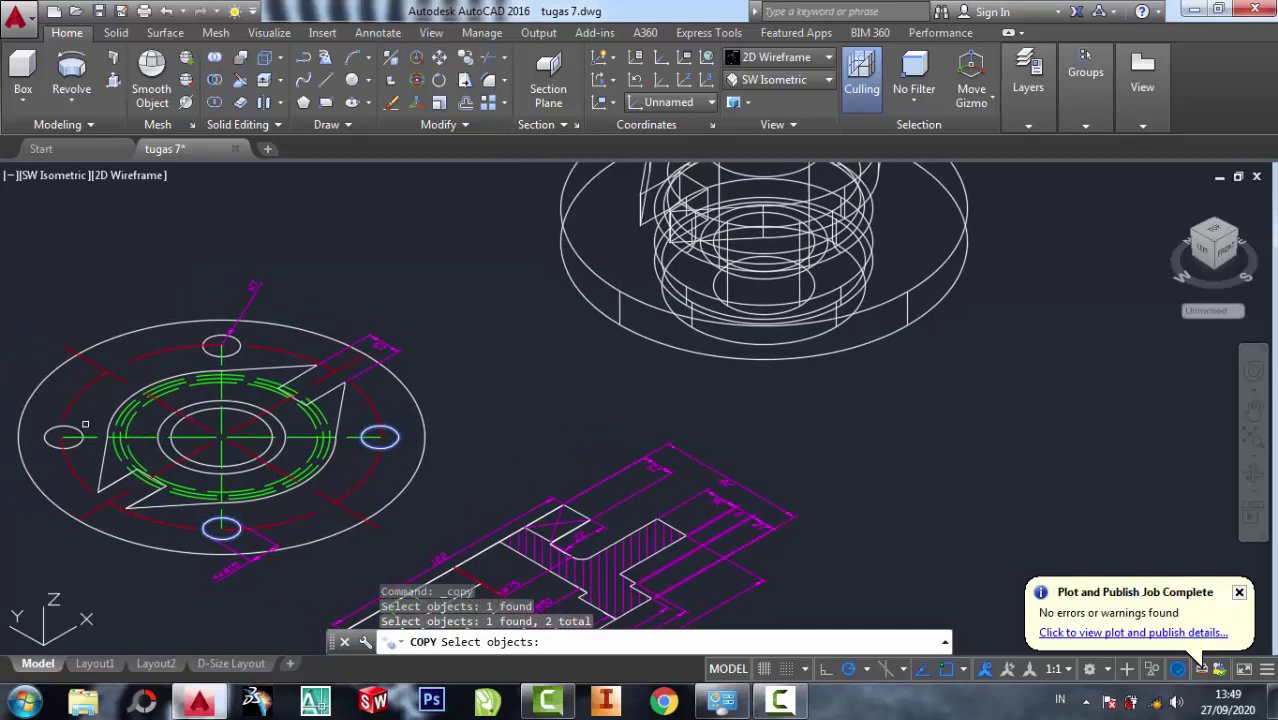
pyautogui.click(70, 432)
pyautogui.click(218, 354)
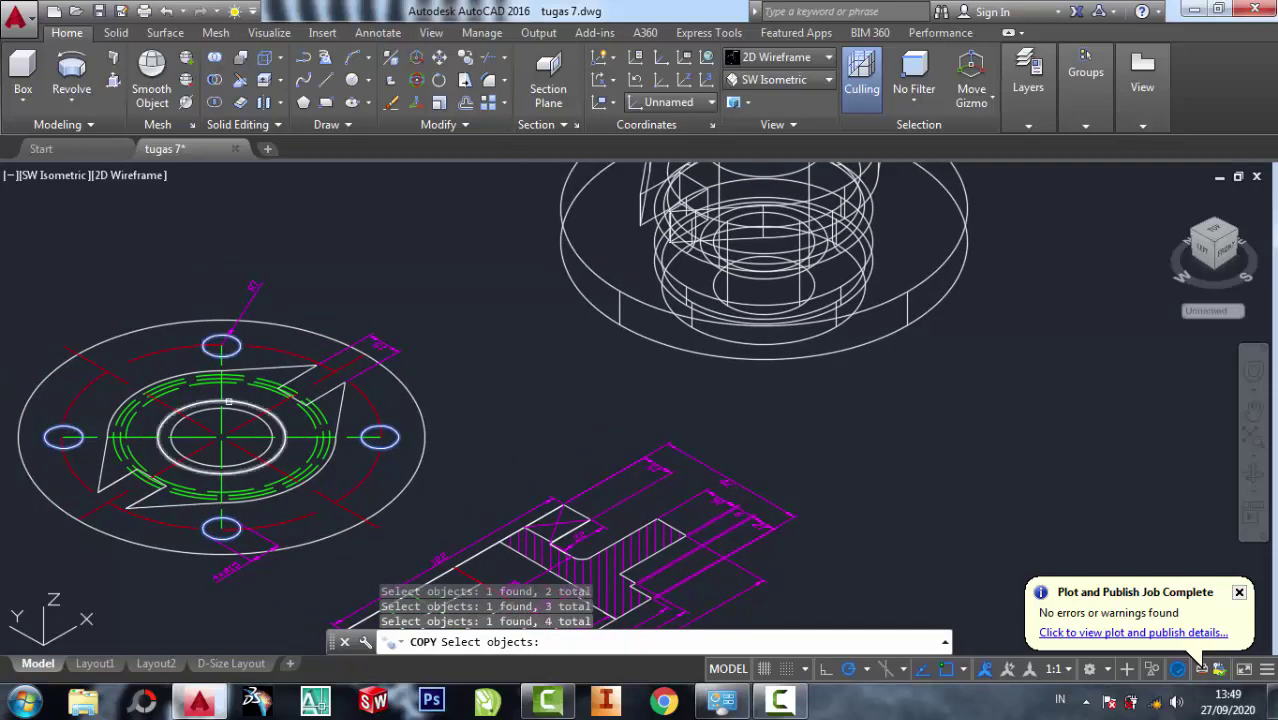
# - Copy the circles from the plan view's centre to the hub's centre on the flange
pyautogui.scroll(2, 233, 408)
pyautogui.press('Return')
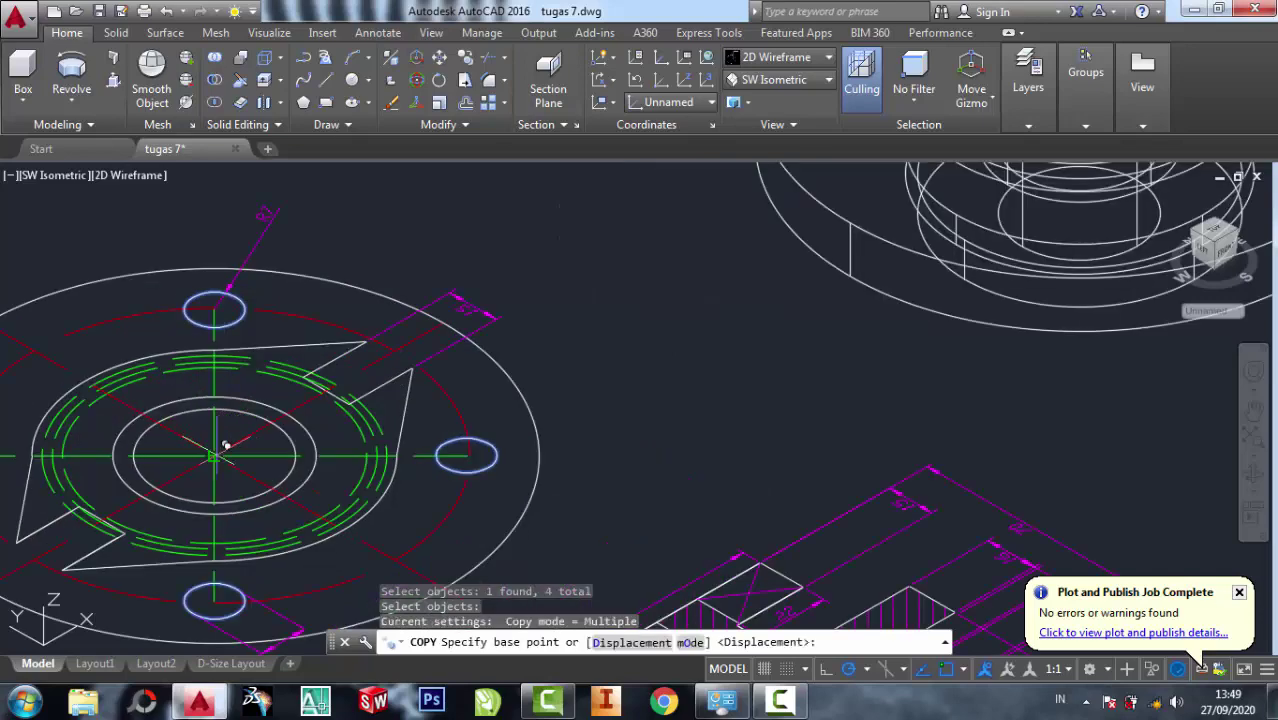
pyautogui.click(222, 448)
pyautogui.scroll(-2, 222, 448)
pyautogui.scroll(2, 541, 440)
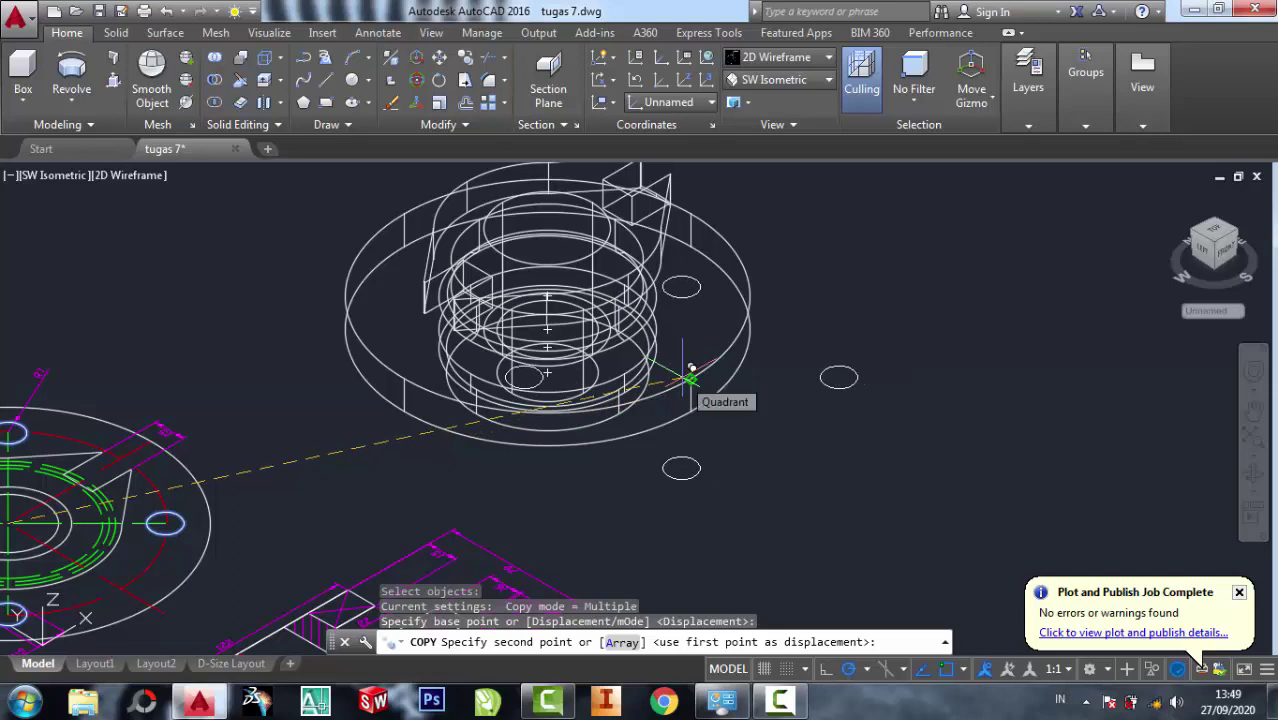
pyautogui.click(557, 320)
pyautogui.scroll(2, 557, 320)
pyautogui.rightClick(551, 335)
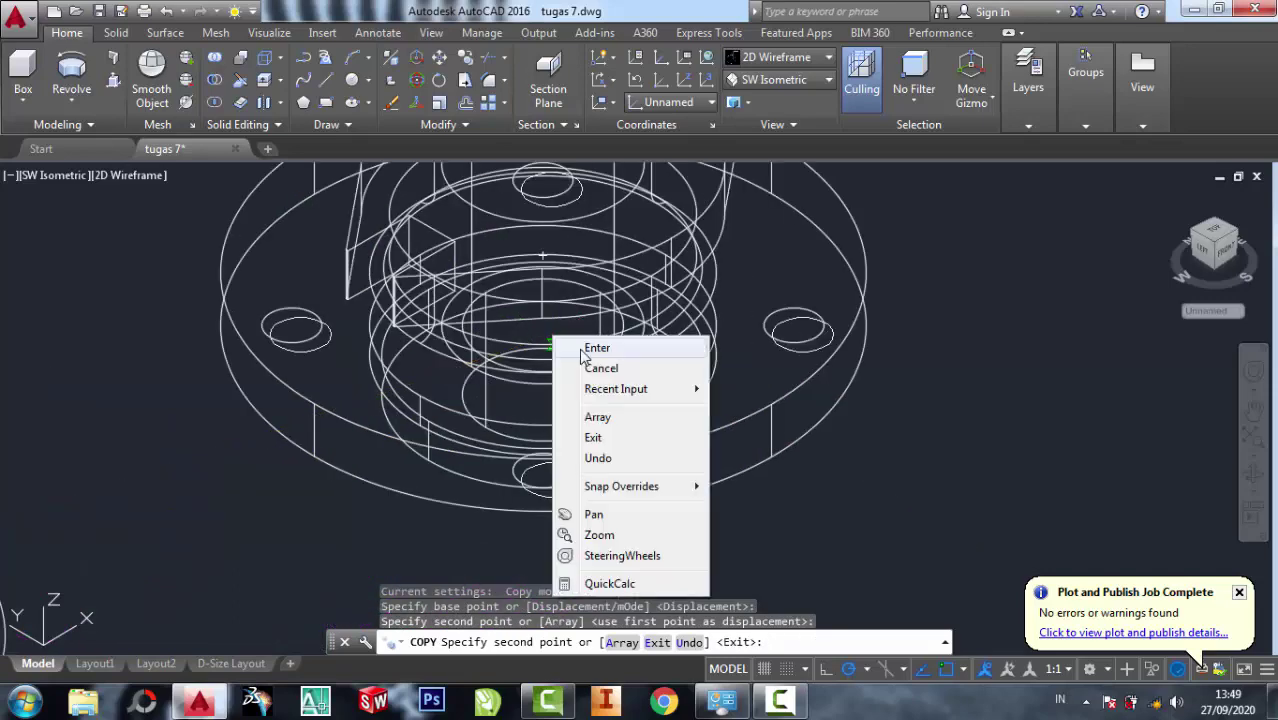
pyautogui.click(590, 347)
pyautogui.scroll(-3, 398, 340)
pyautogui.scroll(2, 301, 247)
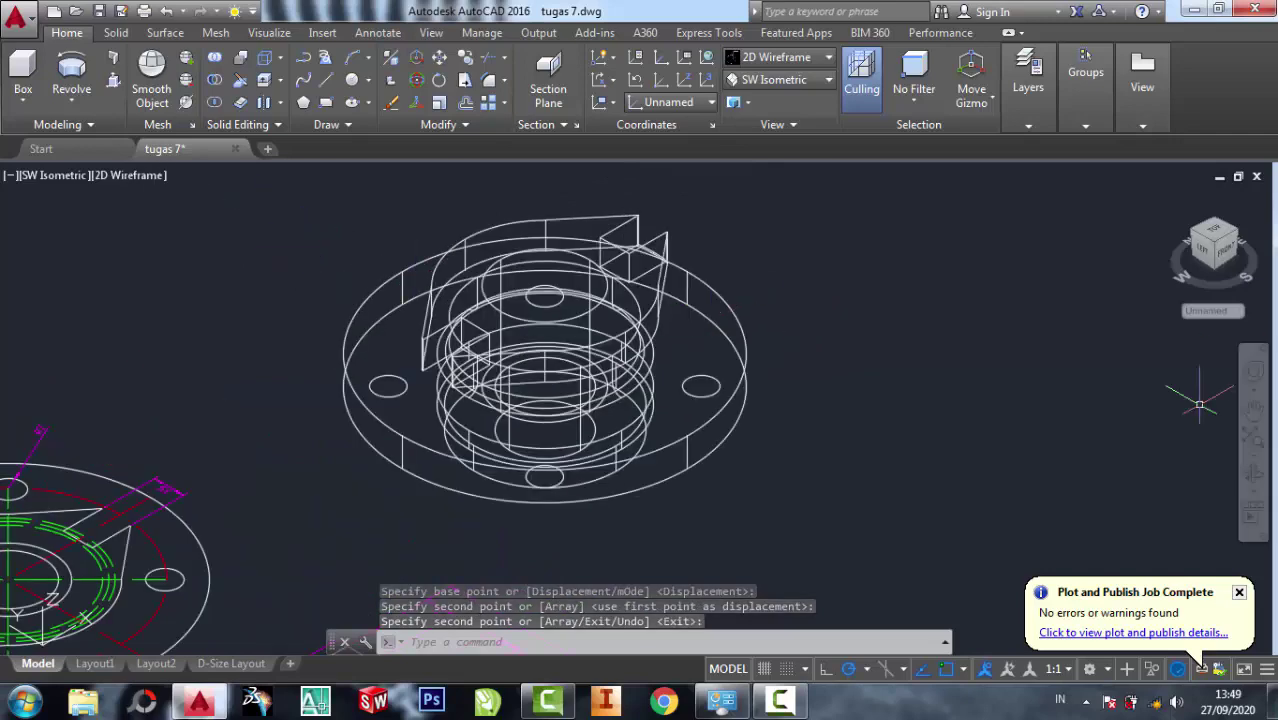
# - Try Presspull on the flange's top area
pyautogui.click(113, 80)
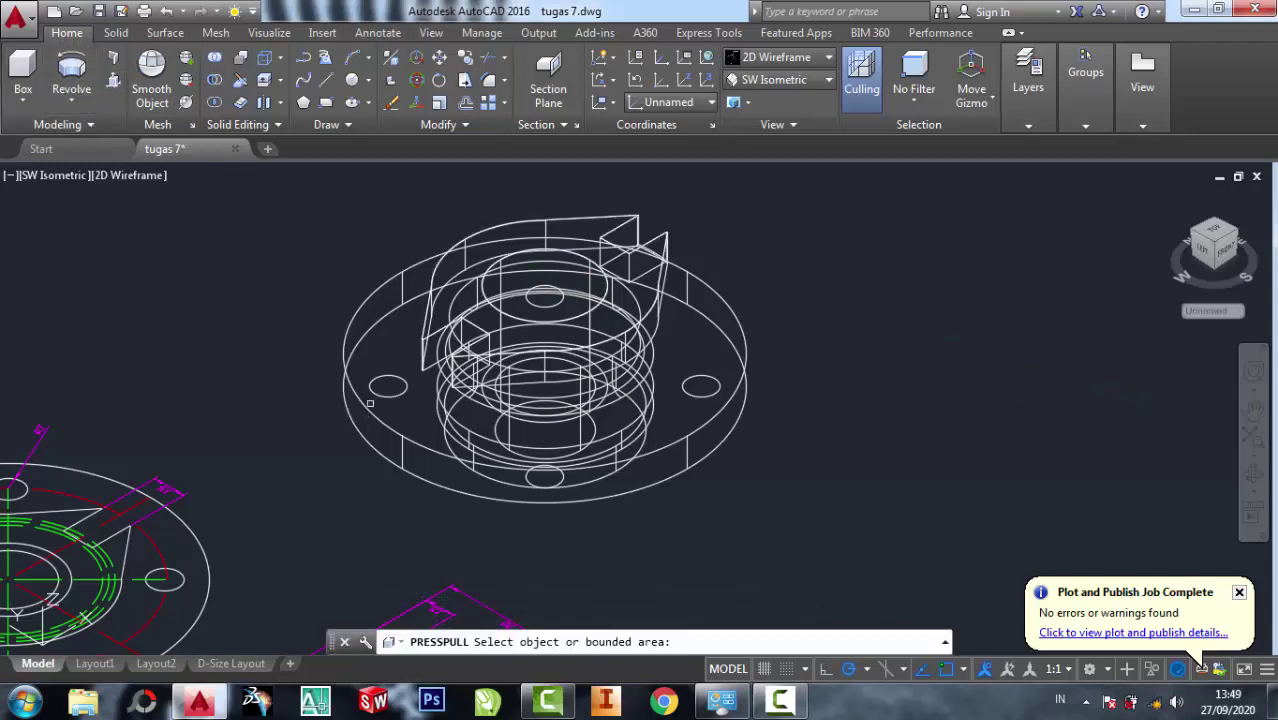
pyautogui.click(380, 400)
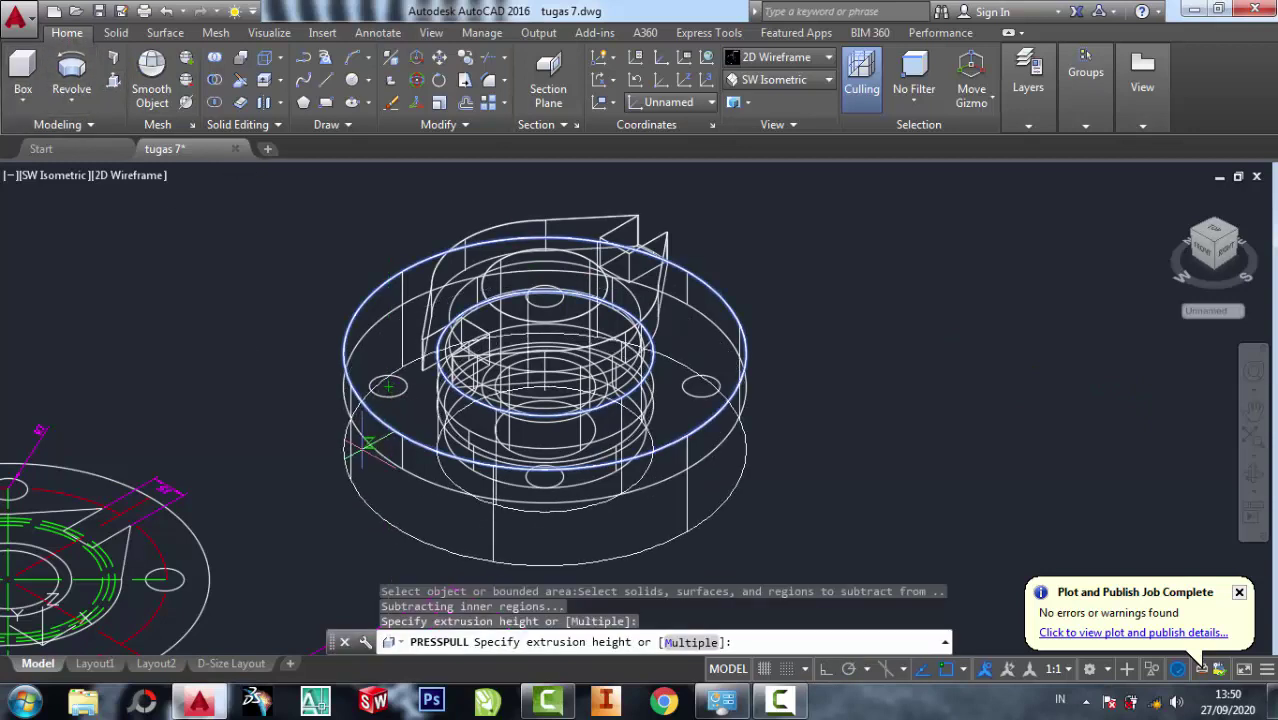
pyautogui.click(362, 447)
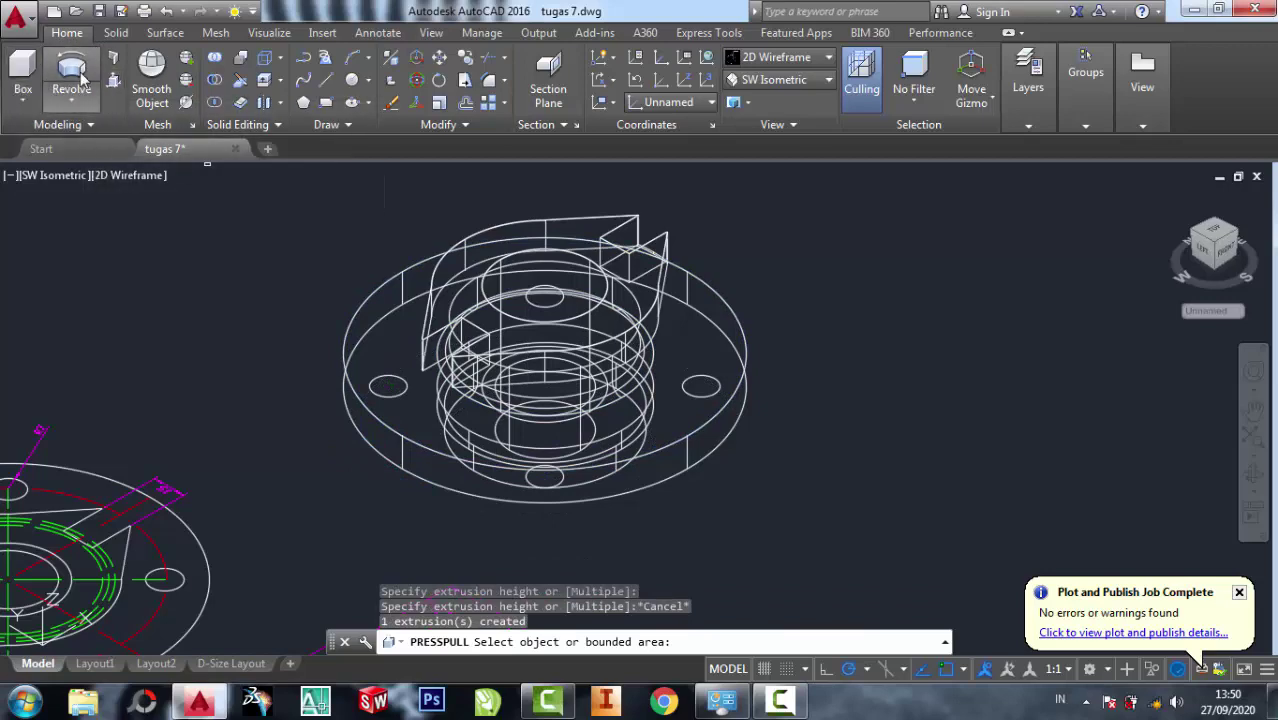
# - Switch from Revolve to Extrude and extrude the left bolt-hole circle
pyautogui.click(71, 100)
pyautogui.click(95, 137)
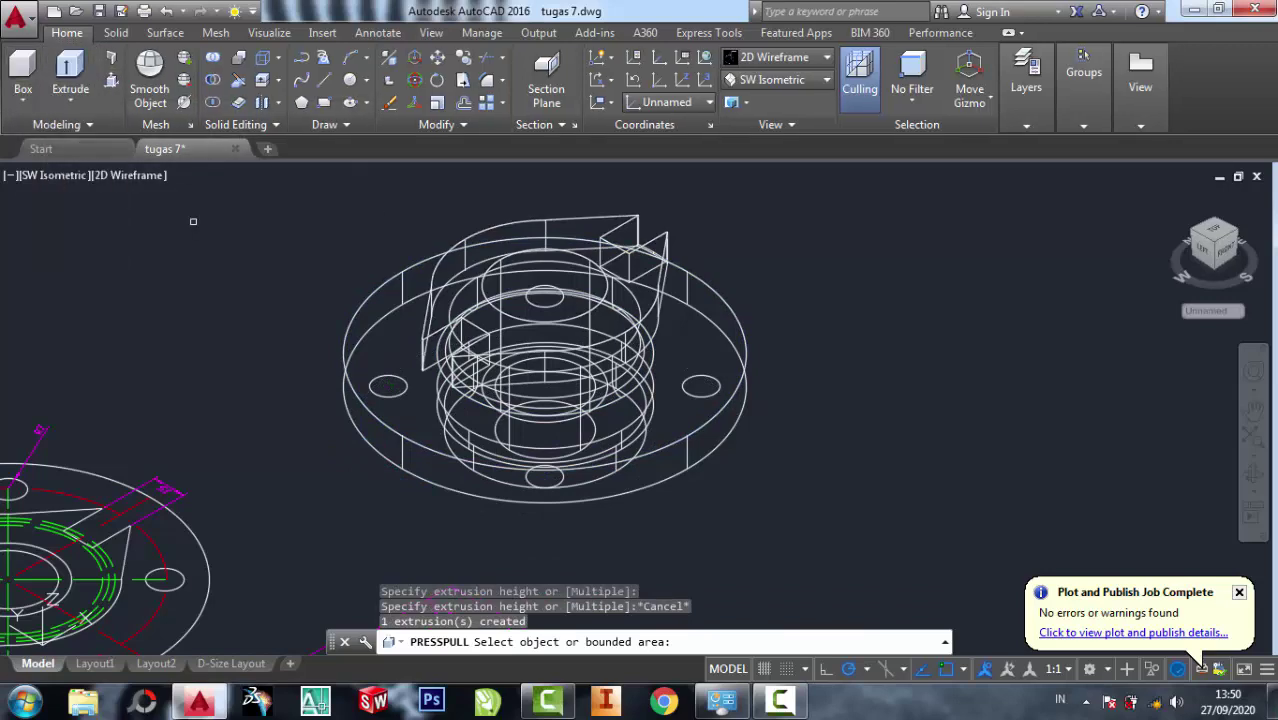
pyautogui.click(404, 386)
pyautogui.rightClick(404, 388)
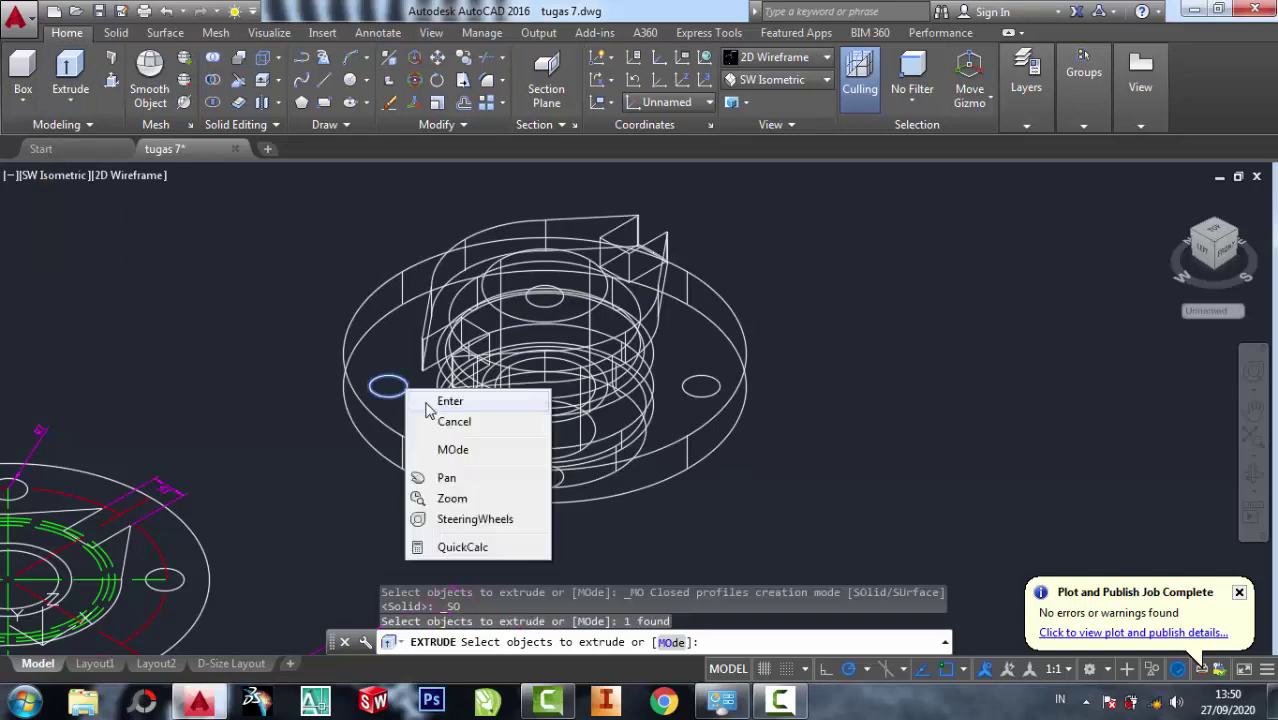
pyautogui.click(430, 402)
pyautogui.scroll(-2, 352, 318)
pyautogui.scroll(3, 510, 402)
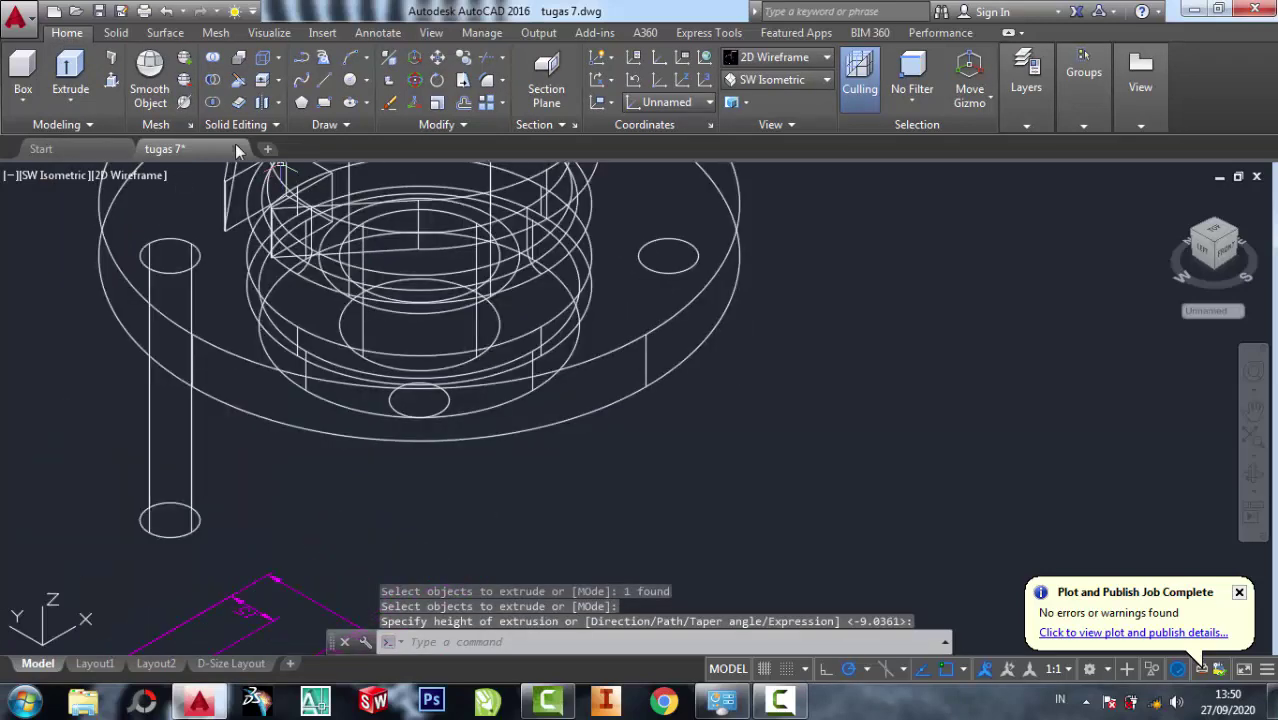
# - Extrude the front, right and back hole circles into cylinders through the hub
pyautogui.click(72, 80)
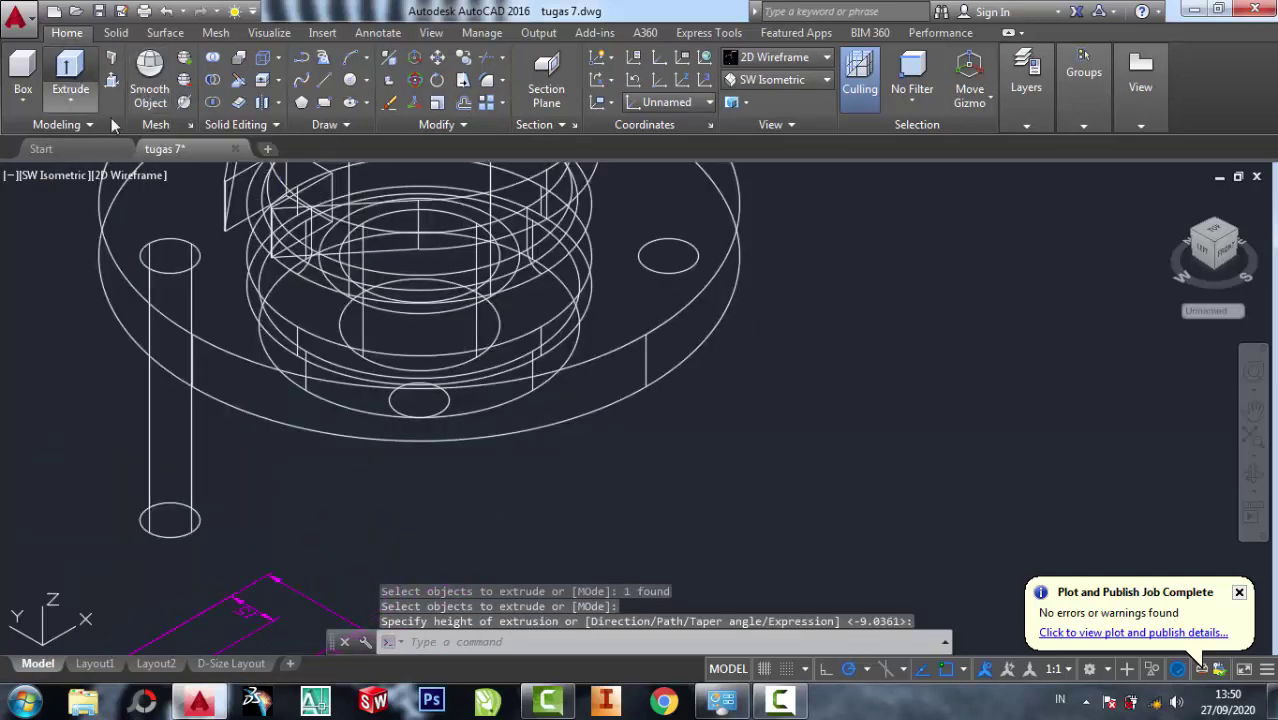
pyautogui.click(405, 413)
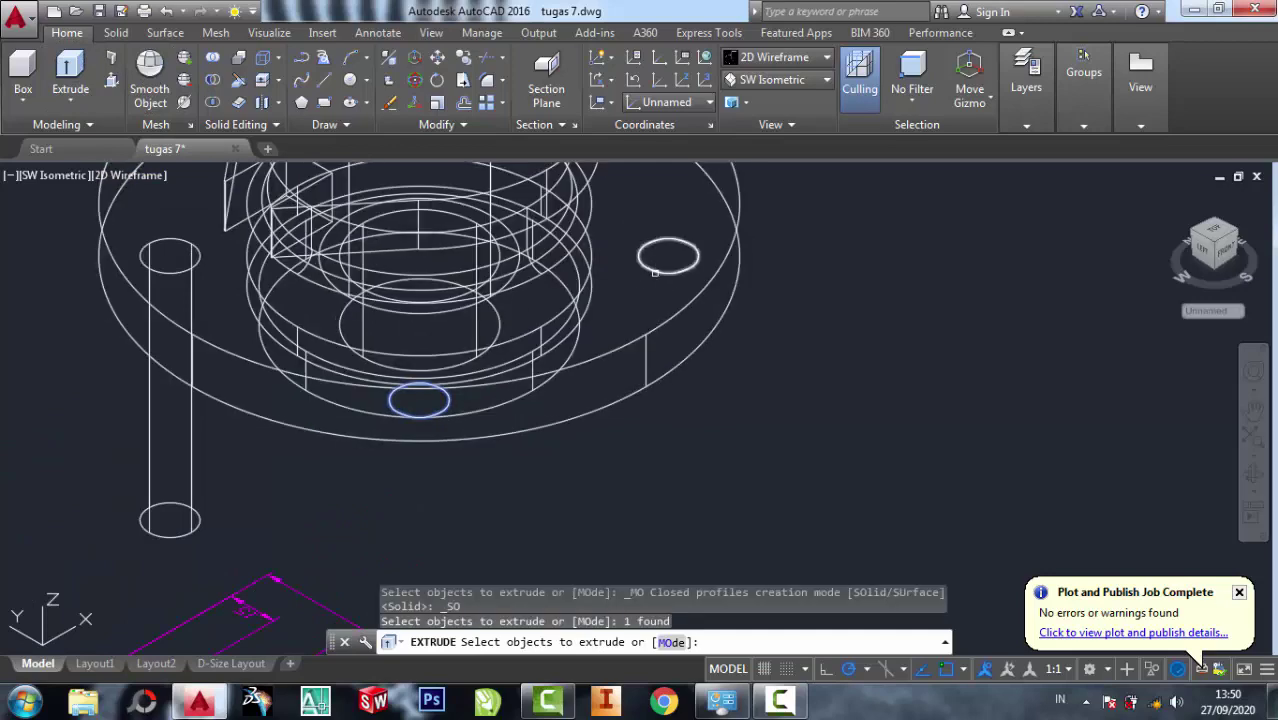
pyautogui.click(655, 272)
pyautogui.scroll(-3, 655, 272)
pyautogui.scroll(2, 580, 255)
pyautogui.scroll(-1, 580, 255)
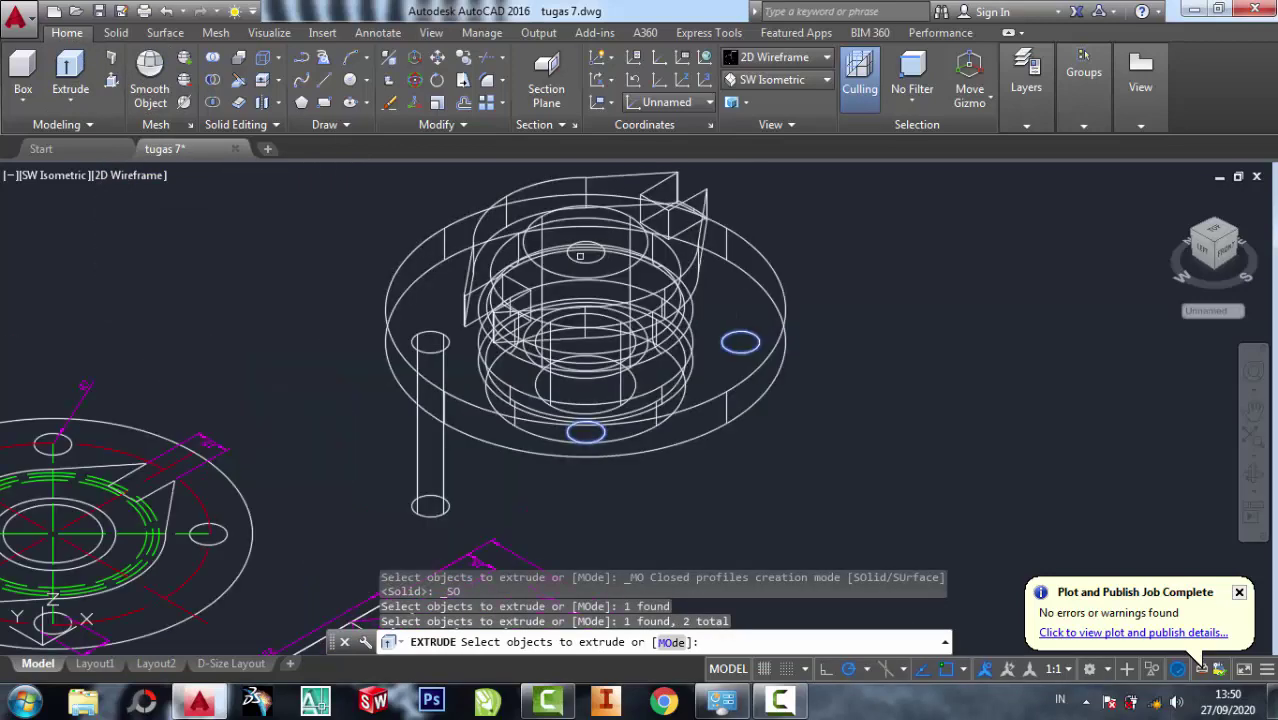
pyautogui.click(581, 262)
pyautogui.scroll(2, 783, 305)
pyautogui.rightClick(776, 295)
pyautogui.click(805, 305)
pyautogui.scroll(-2, 810, 320)
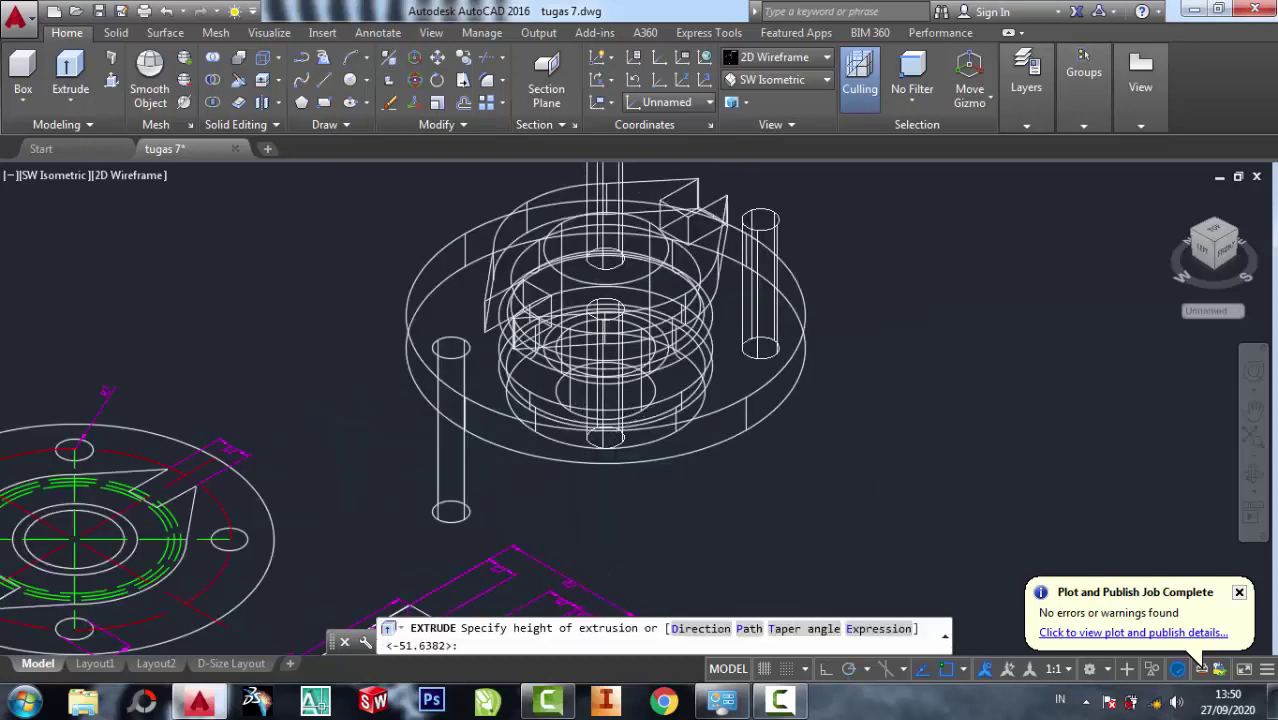
pyautogui.scroll(-2, 859, 428)
pyautogui.click(861, 473)
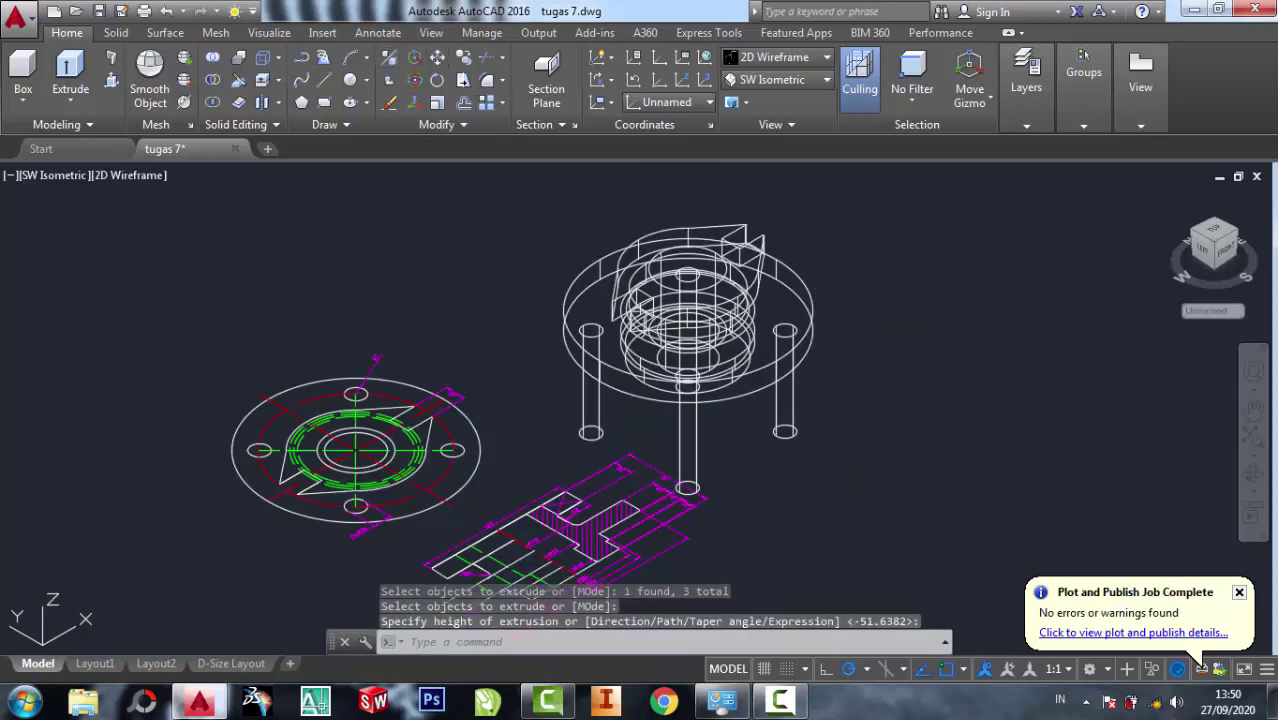
# - Run MOVE (M), cancel an initial window selection and restart the command
pyautogui.write('m')
pyautogui.press('Return')
pyautogui.click(805, 398)
pyautogui.click(712, 441)
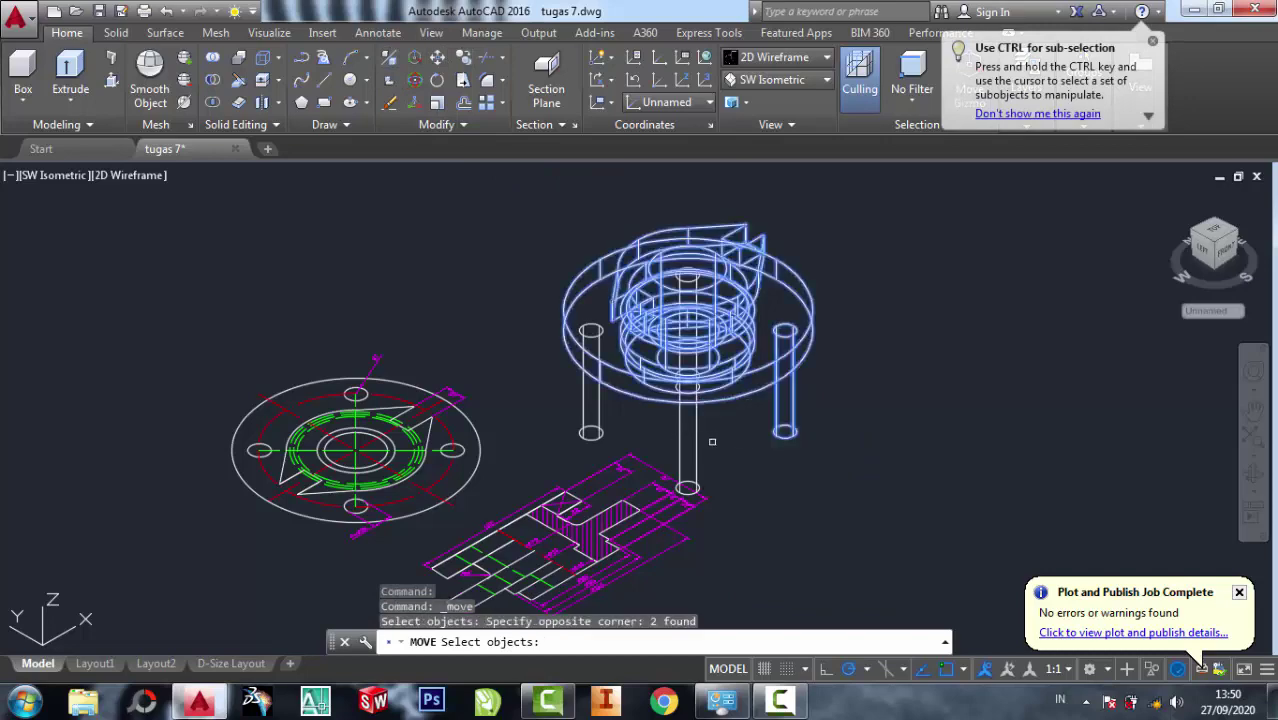
pyautogui.press('Escape')
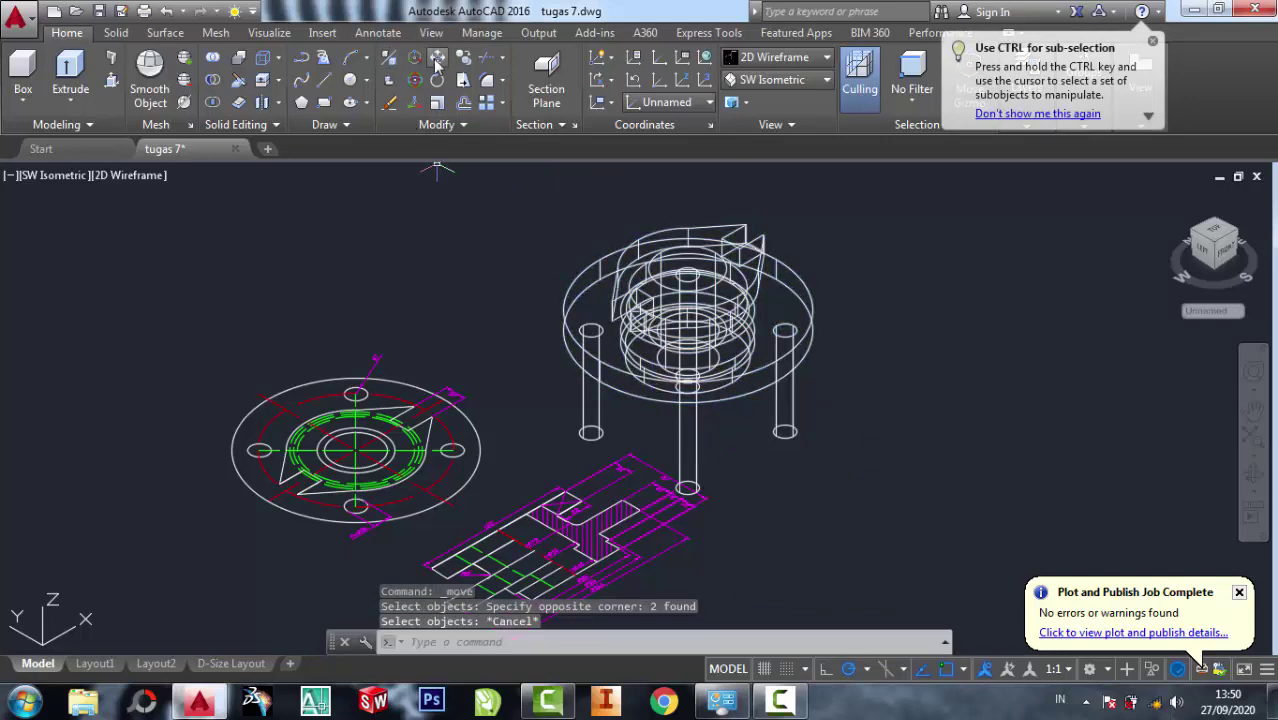
pyautogui.press('Return')
pyautogui.scroll(2, 742, 408)
# - Window-select the four bolt-hole cylinders as the objects to move
pyautogui.click(840, 446)
pyautogui.click(765, 413)
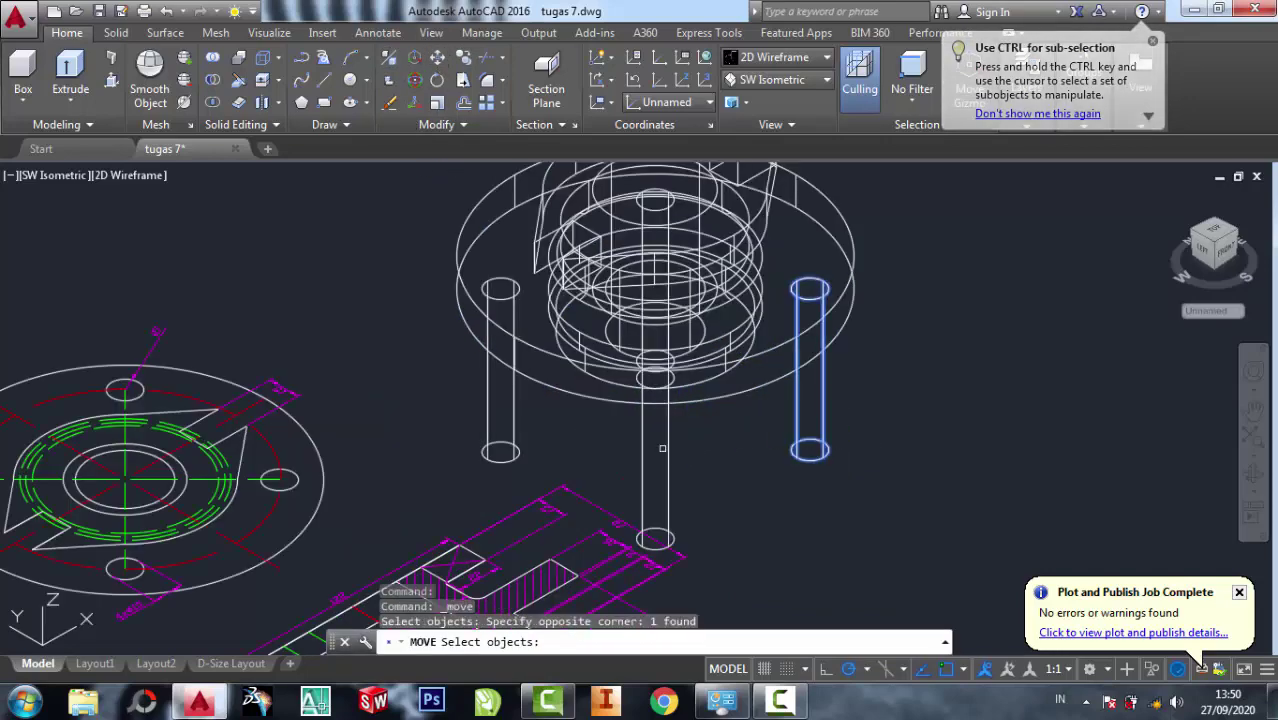
pyautogui.click(662, 432)
pyautogui.click(604, 448)
pyautogui.click(548, 398)
pyautogui.click(490, 440)
pyautogui.moveTo(528, 332); pyautogui.dragTo(534, 386, button='middle')
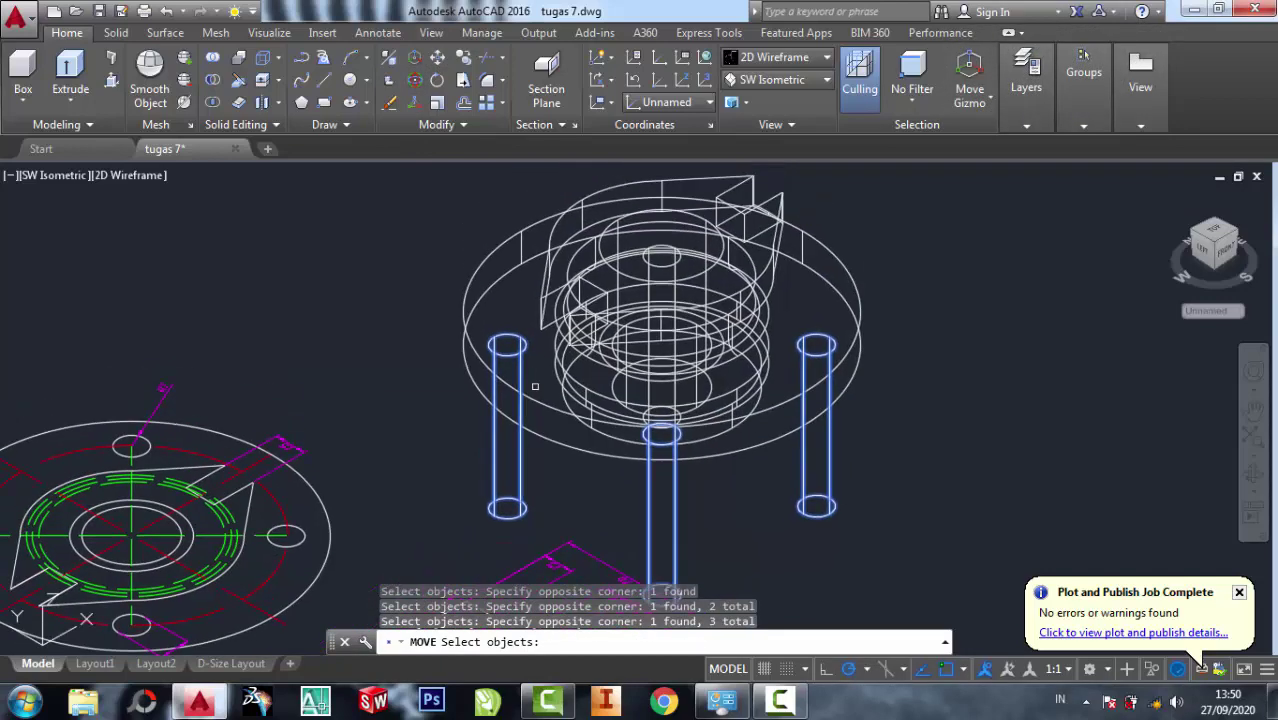
pyautogui.click(660, 560)
pyautogui.scroll(-2, 876, 391)
pyautogui.press('Return')
# - Shift the cylinders upward through the flange, then undo the last operation
pyautogui.click(912, 442)
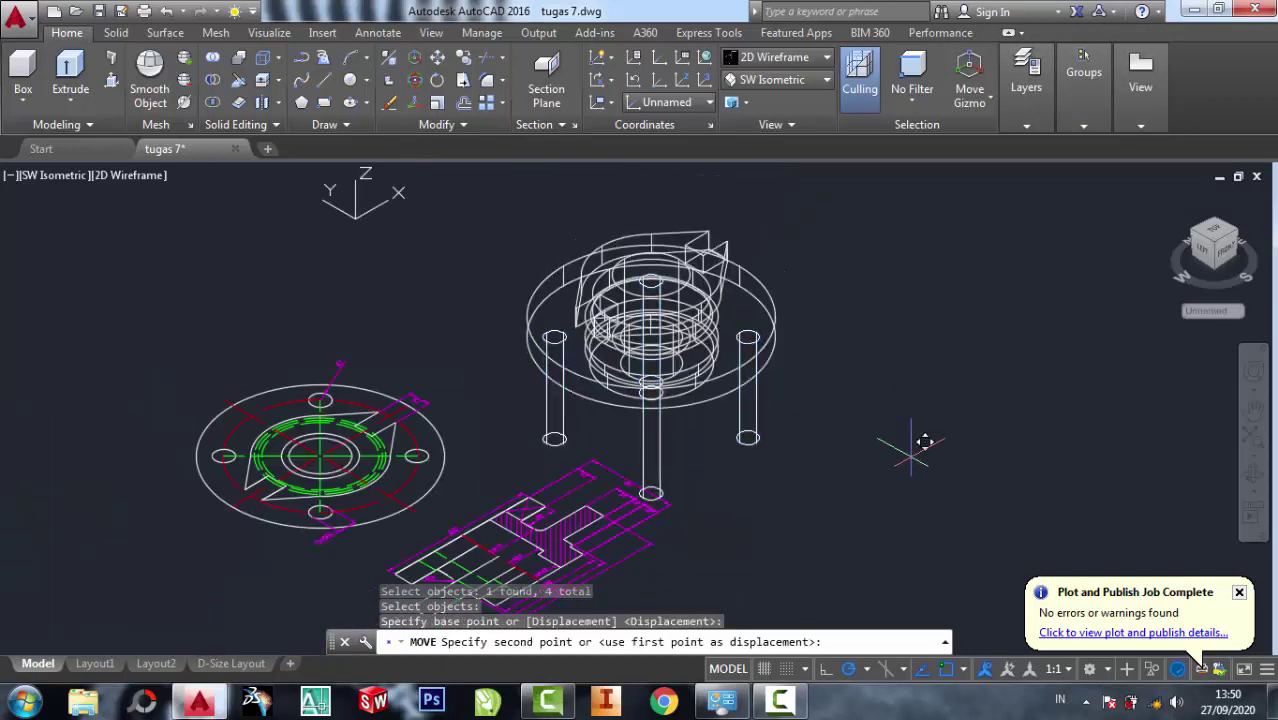
pyautogui.click(912, 392)
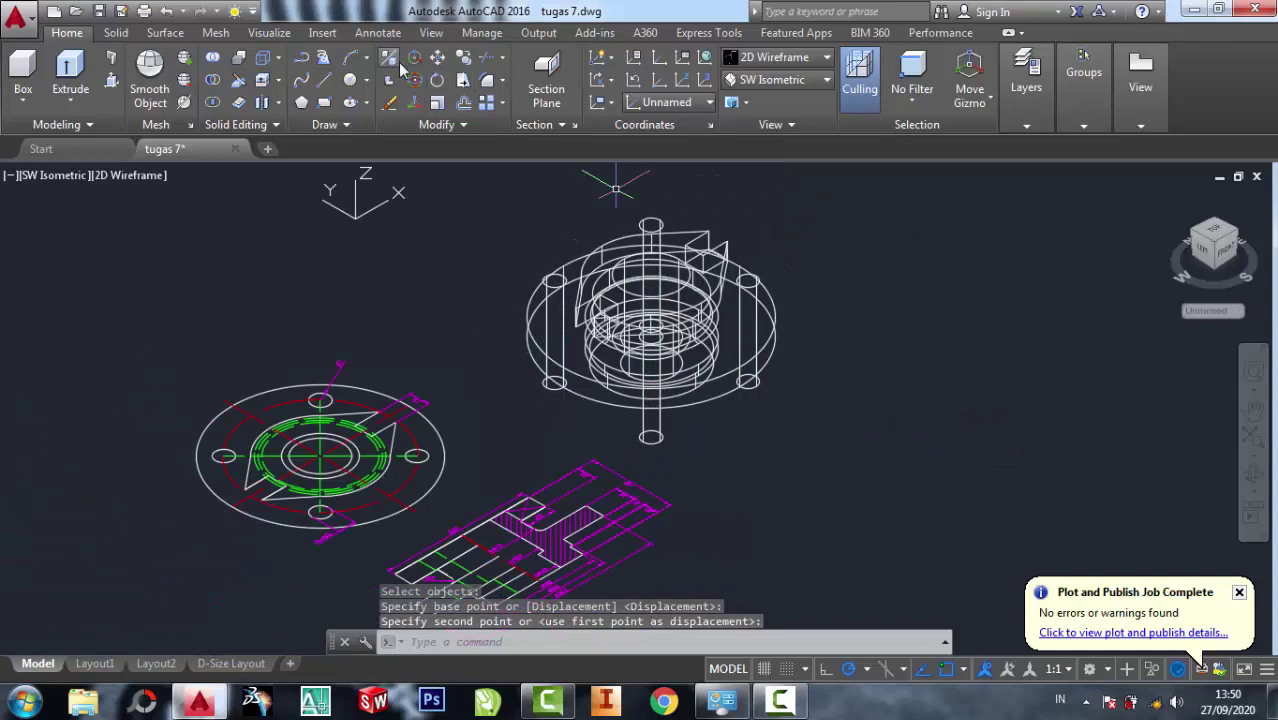
pyautogui.hotkey('ctrl', 'z')
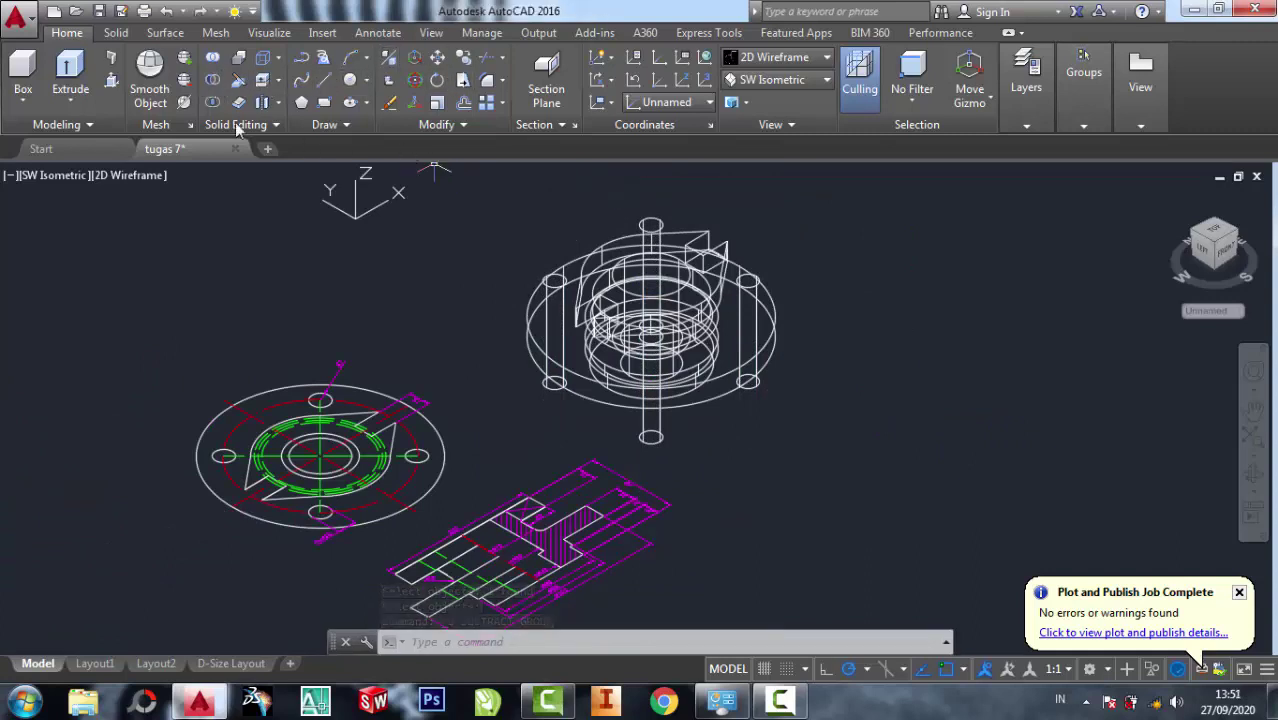
# - Start Subtract and choose the hub solid as the body to cut, after cancelling a wrong pick
pyautogui.click(213, 81)
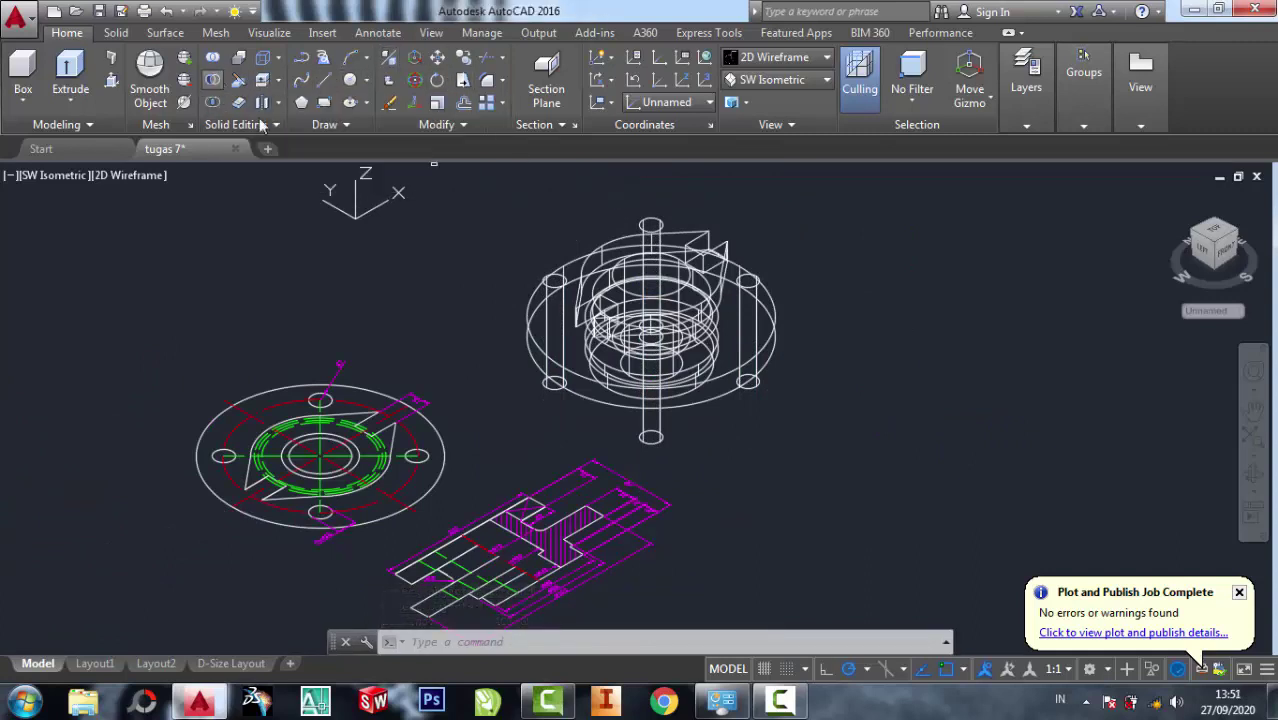
pyautogui.click(658, 304)
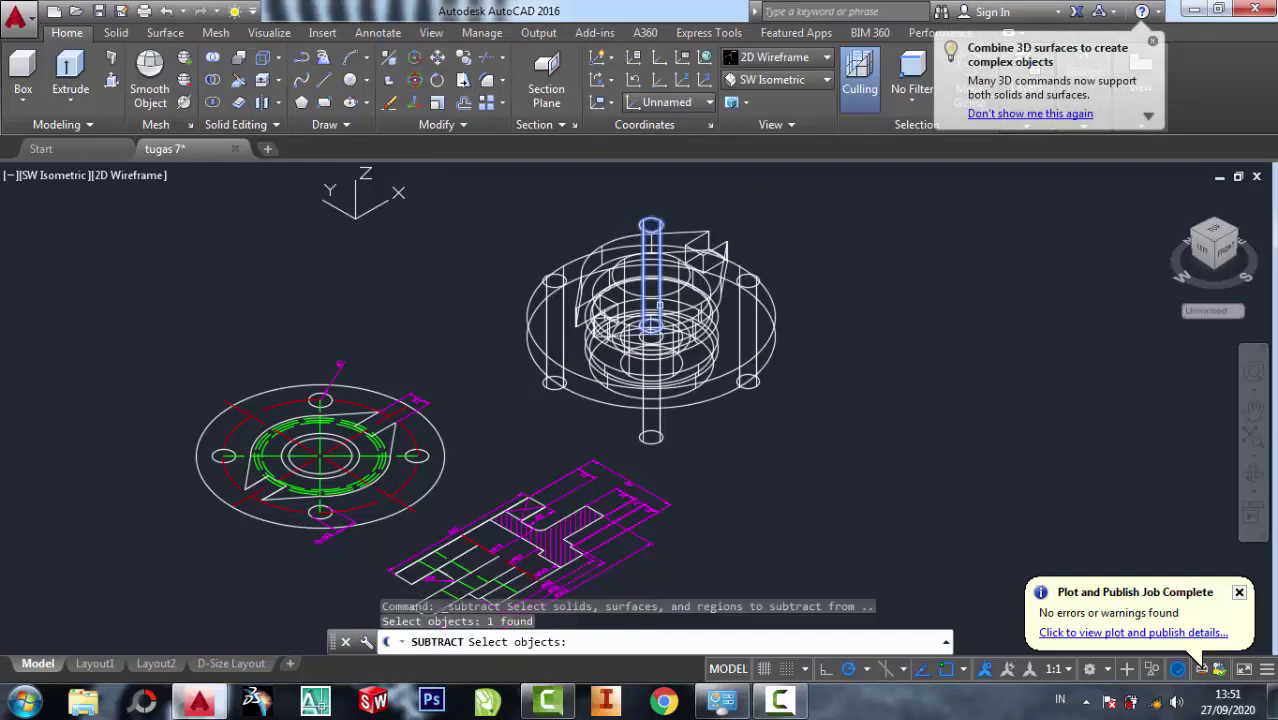
pyautogui.press('Escape')
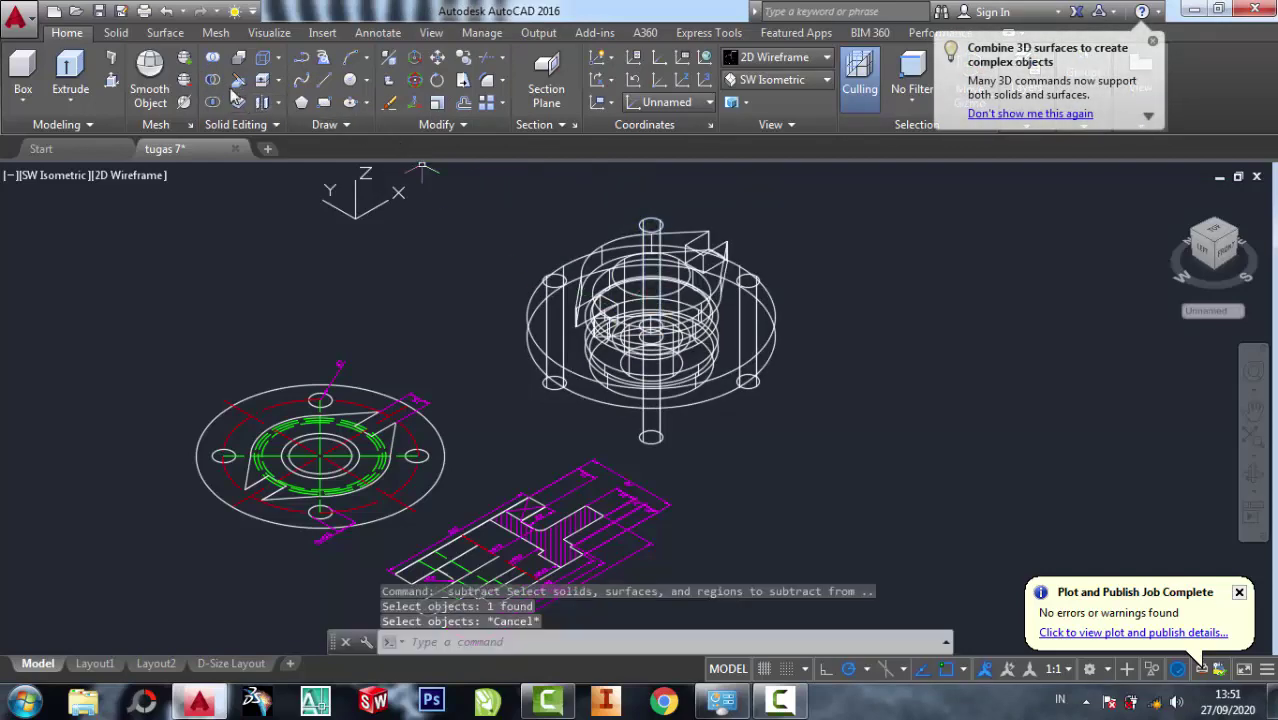
pyautogui.press('Return')
pyautogui.click(775, 320)
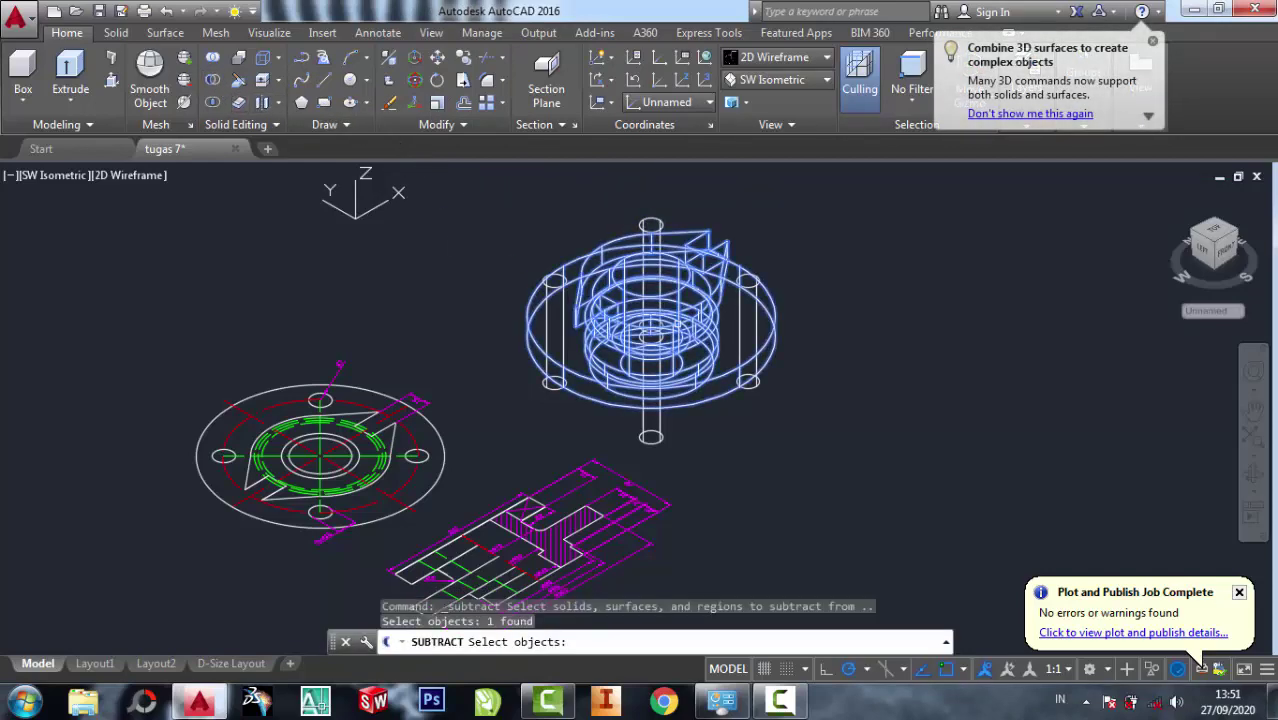
pyautogui.press('Return')
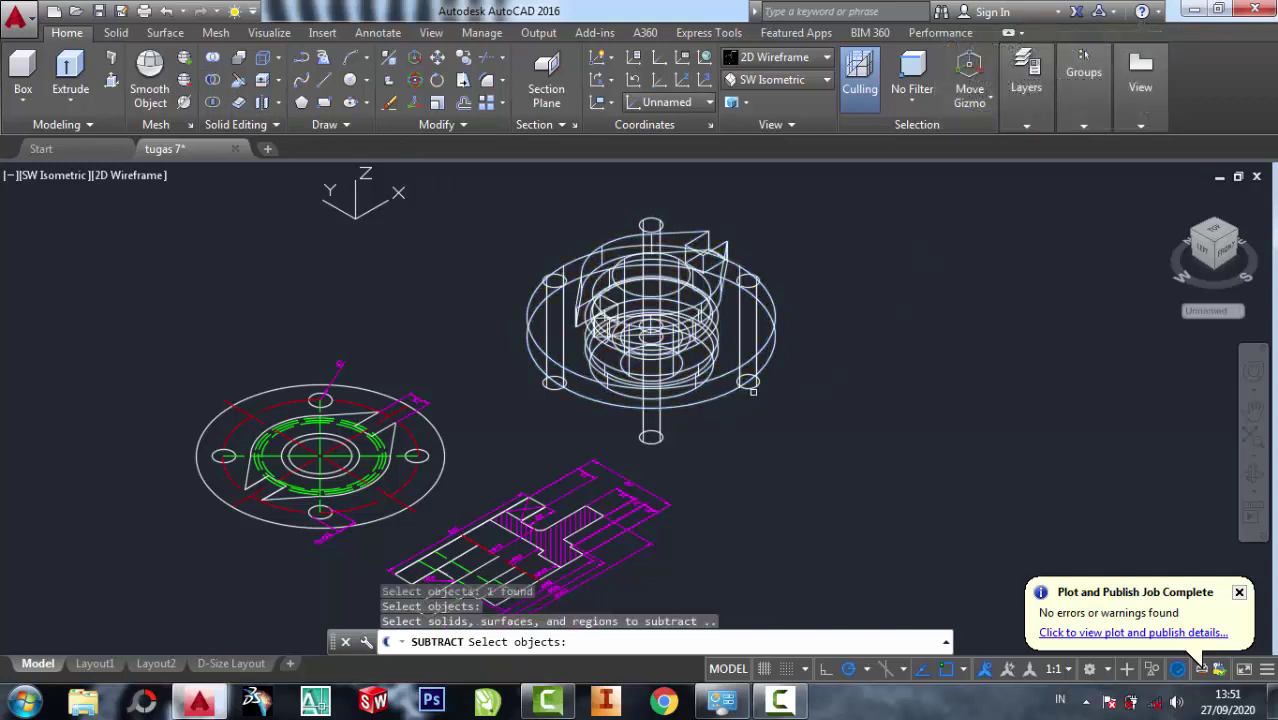
# - Remove the four cylinders from the hub, leaving four through bolt holes
pyautogui.click(752, 388)
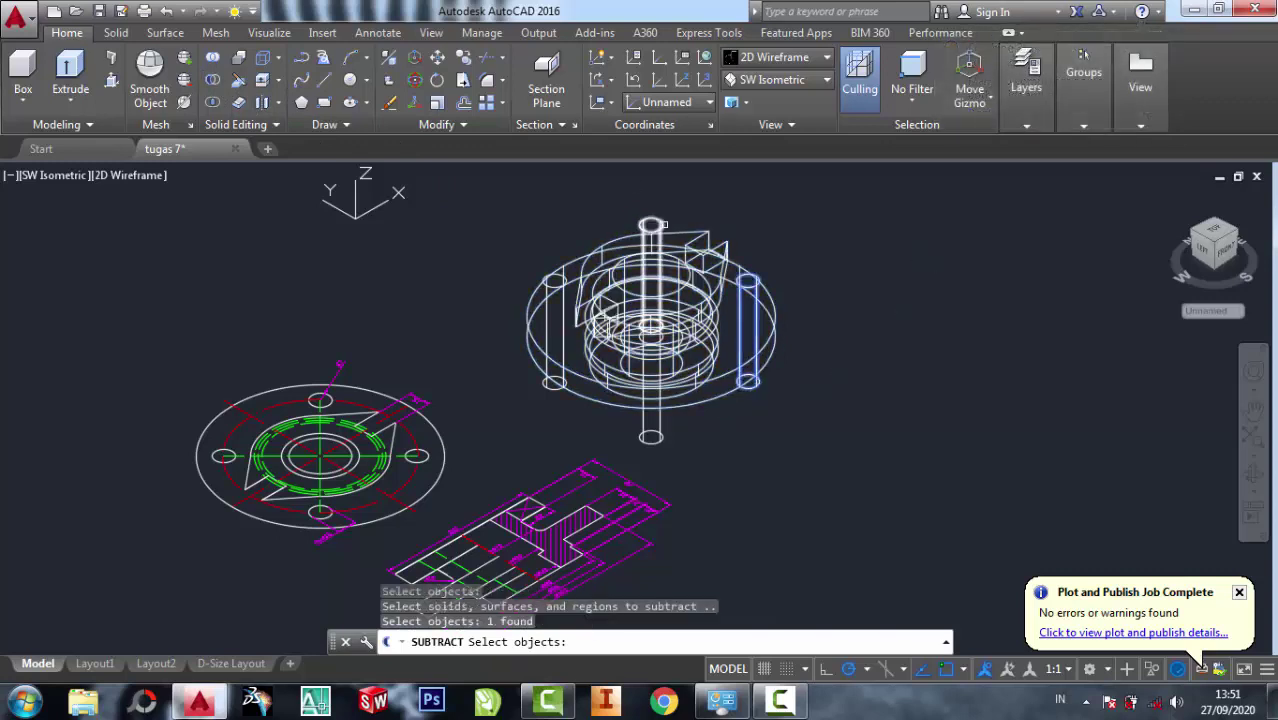
pyautogui.click(652, 226)
pyautogui.click(551, 286)
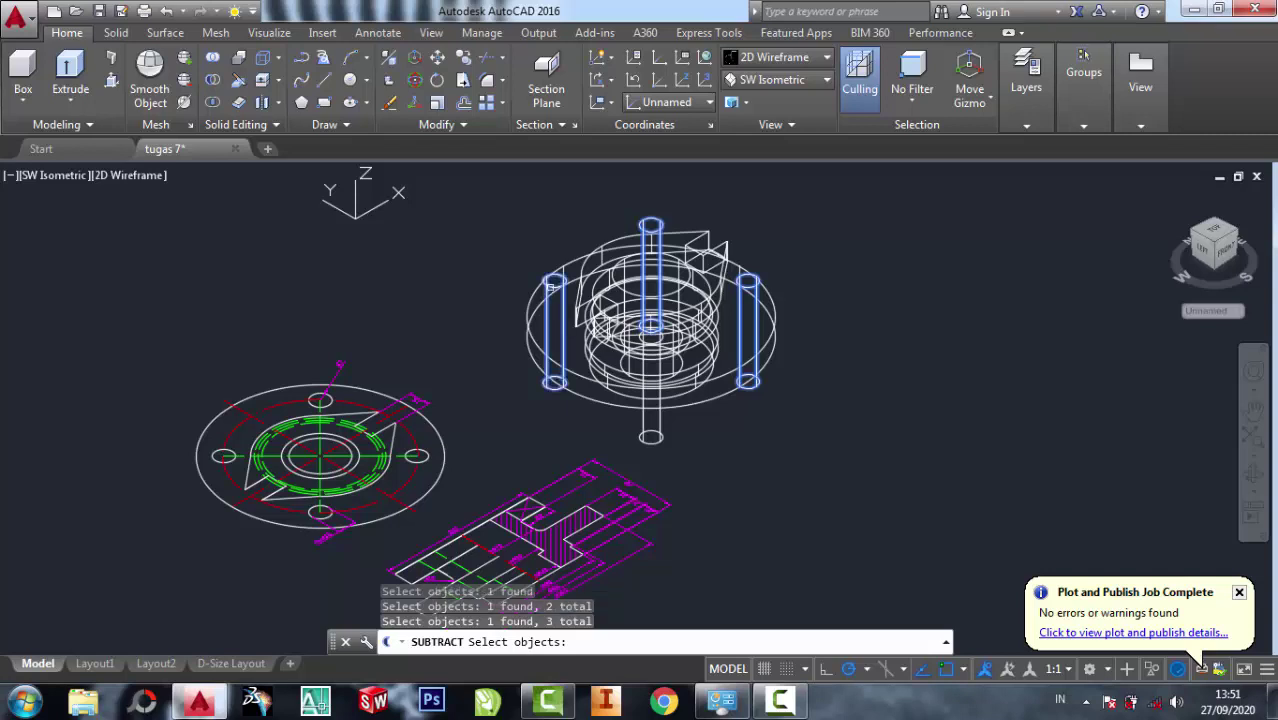
pyautogui.click(650, 436)
pyautogui.press('Return')
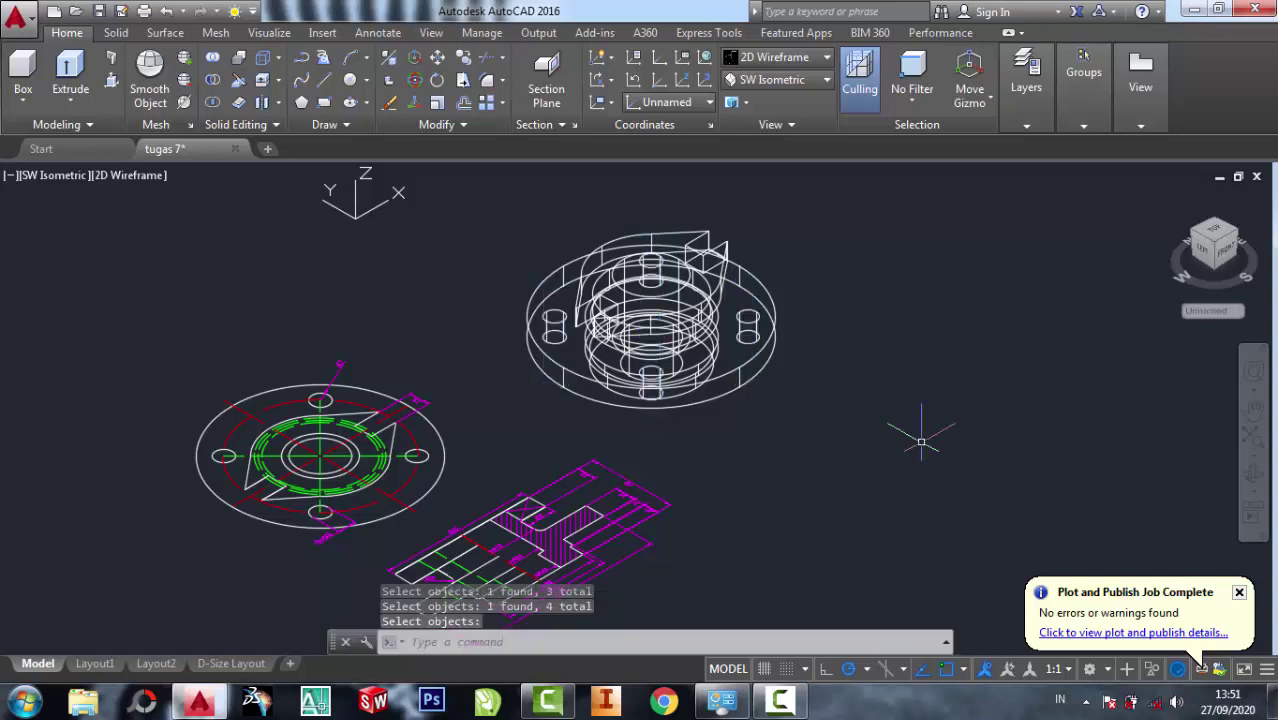
pyautogui.click(828, 60)
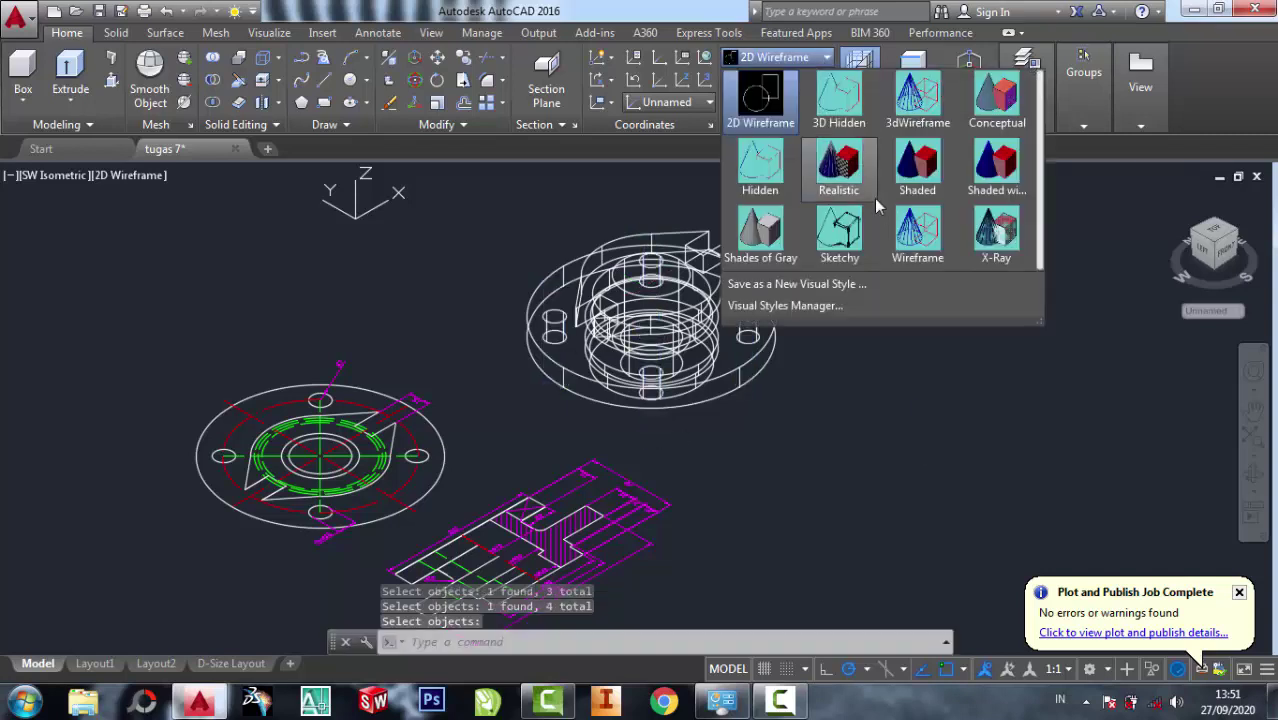
# - Switch the hub to Shaded visual style and re-centre the drawings
pyautogui.click(919, 168)
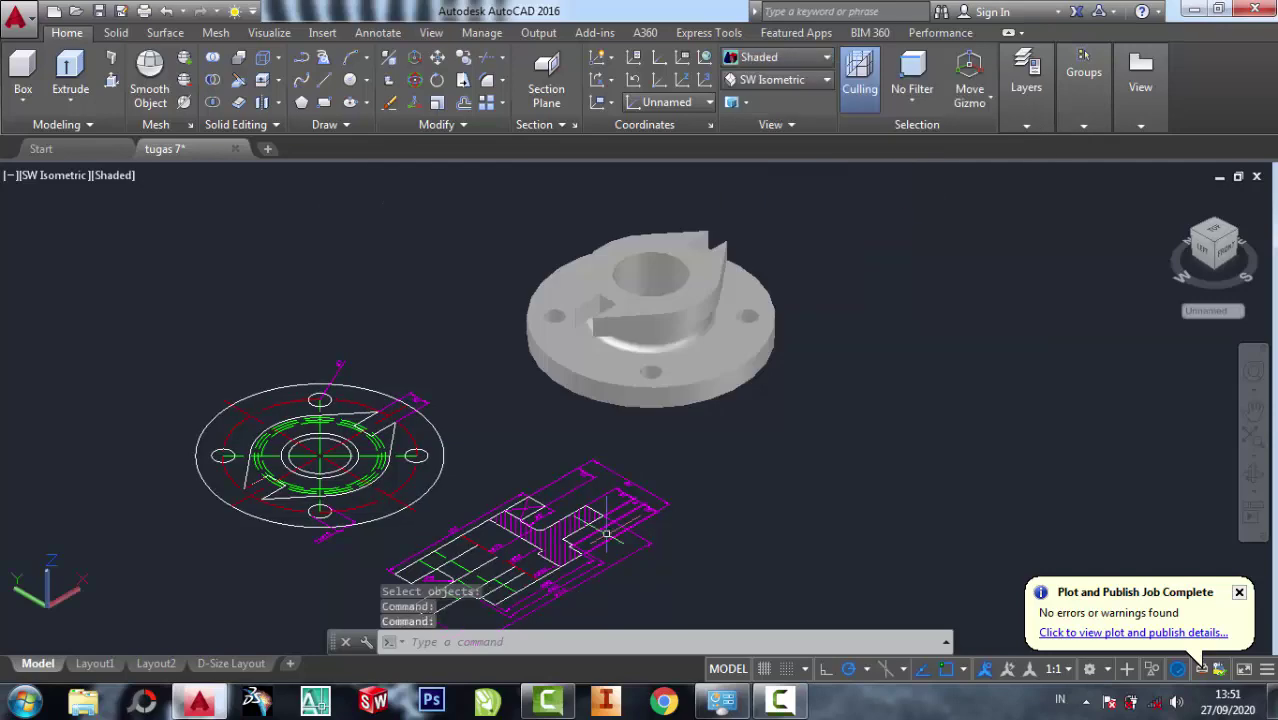
pyautogui.scroll(3, 626, 393)
pyautogui.scroll(1, 712, 383)
pyautogui.scroll(-2, 613, 428)
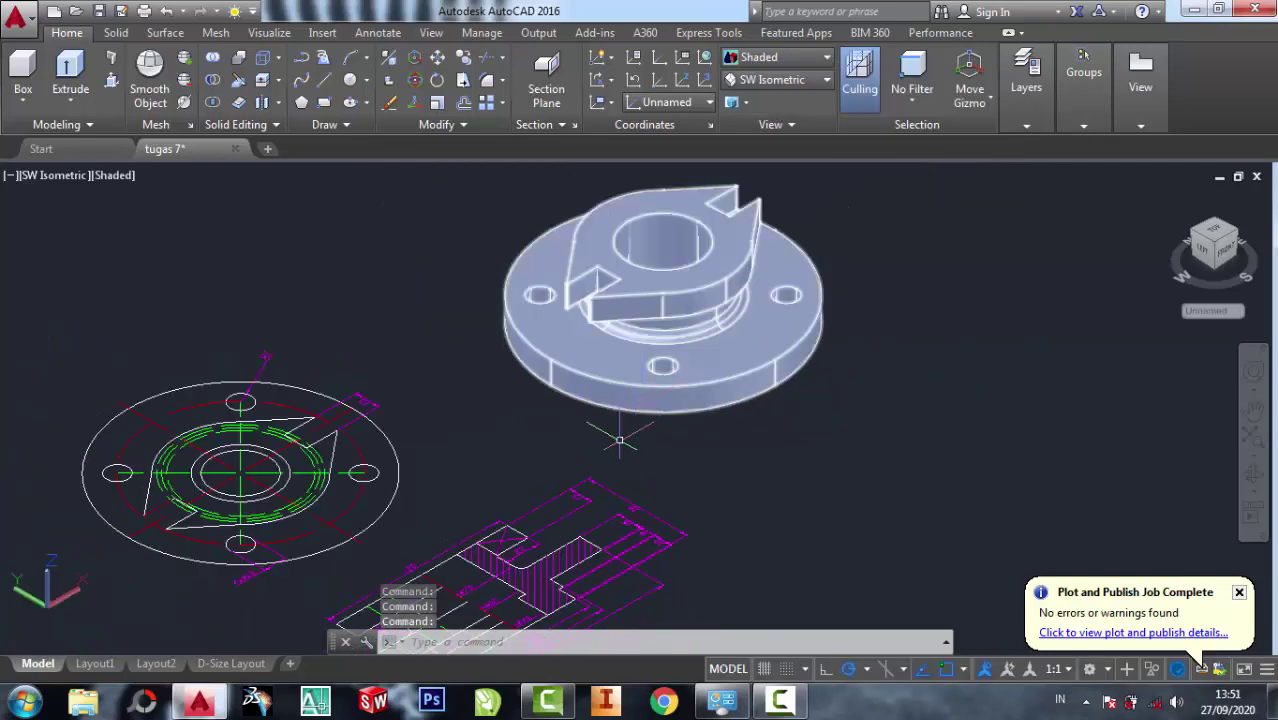
pyautogui.moveTo(362, 418); pyautogui.dragTo(360, 388, button='middle')
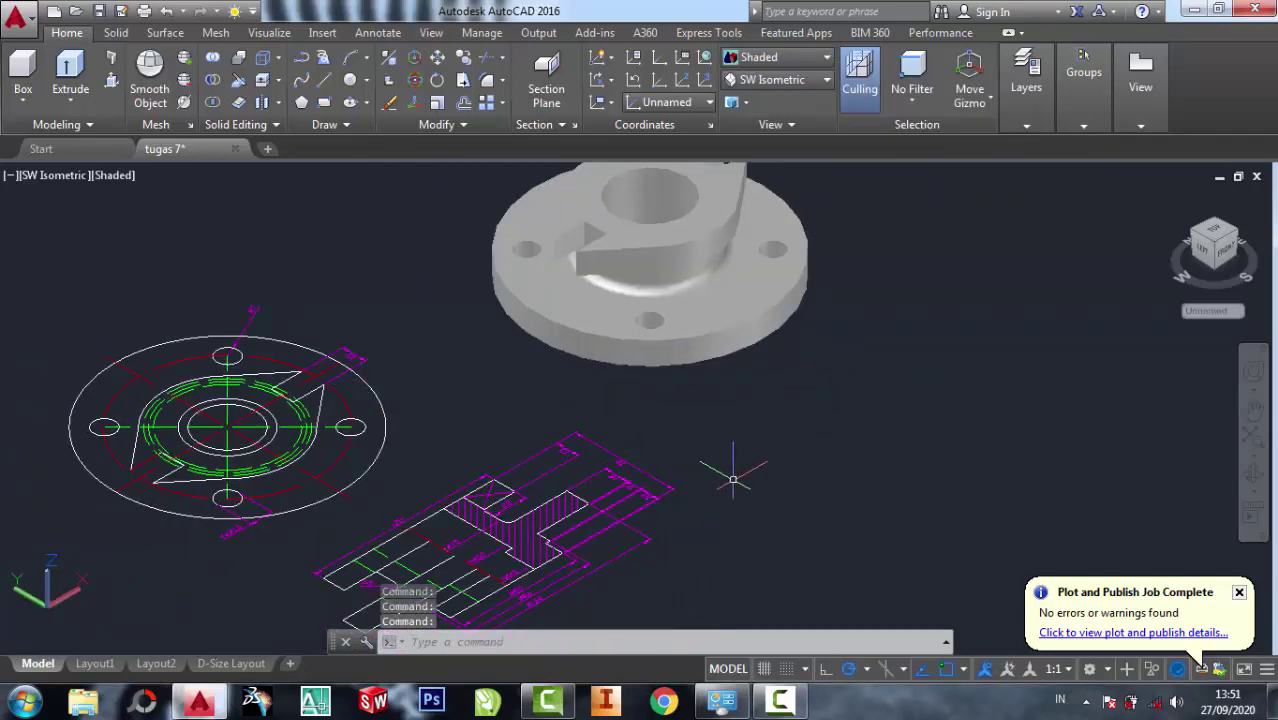
# - View the model from Top, then return to SW Isometric
pyautogui.click(757, 82)
pyautogui.click(752, 101)
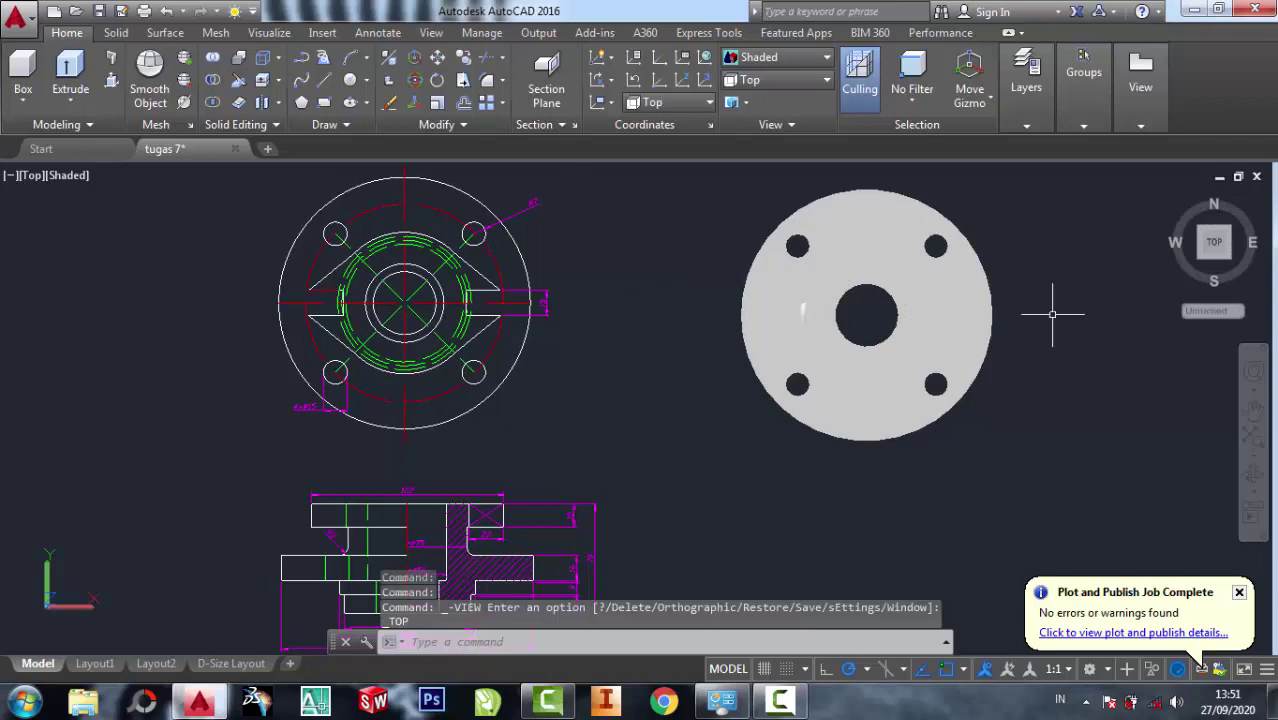
pyautogui.click(775, 80)
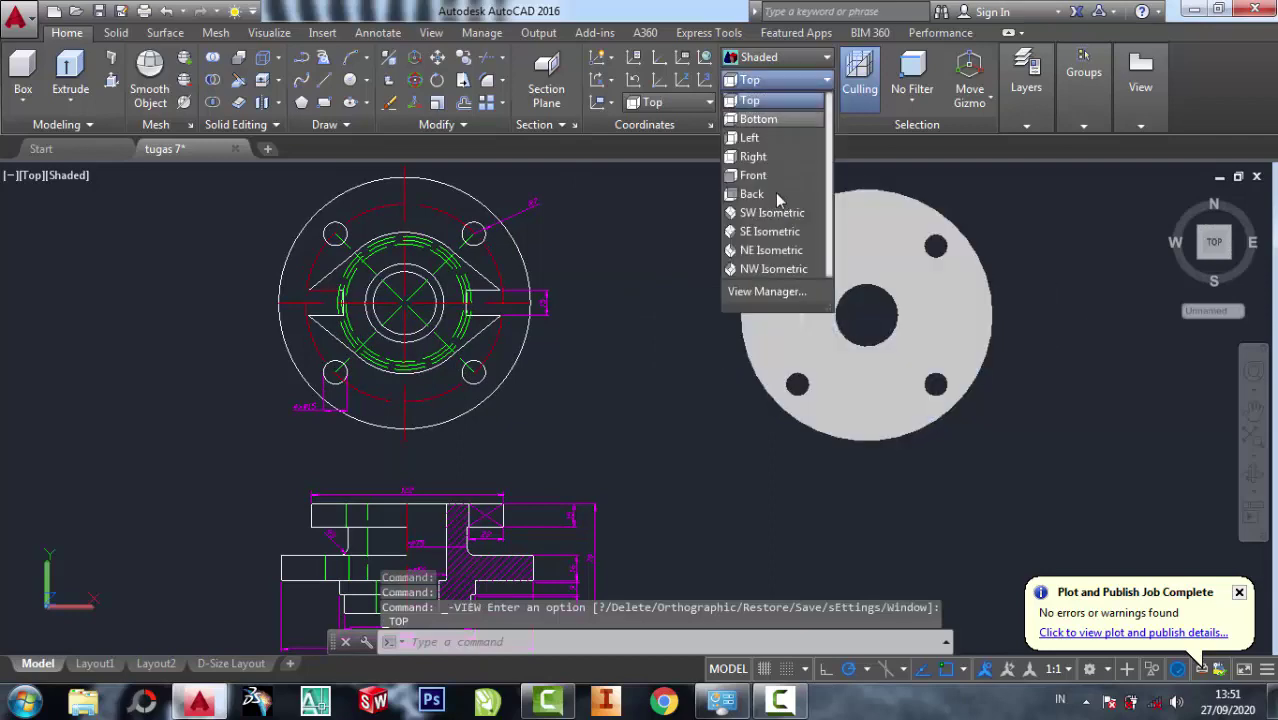
pyautogui.click(776, 213)
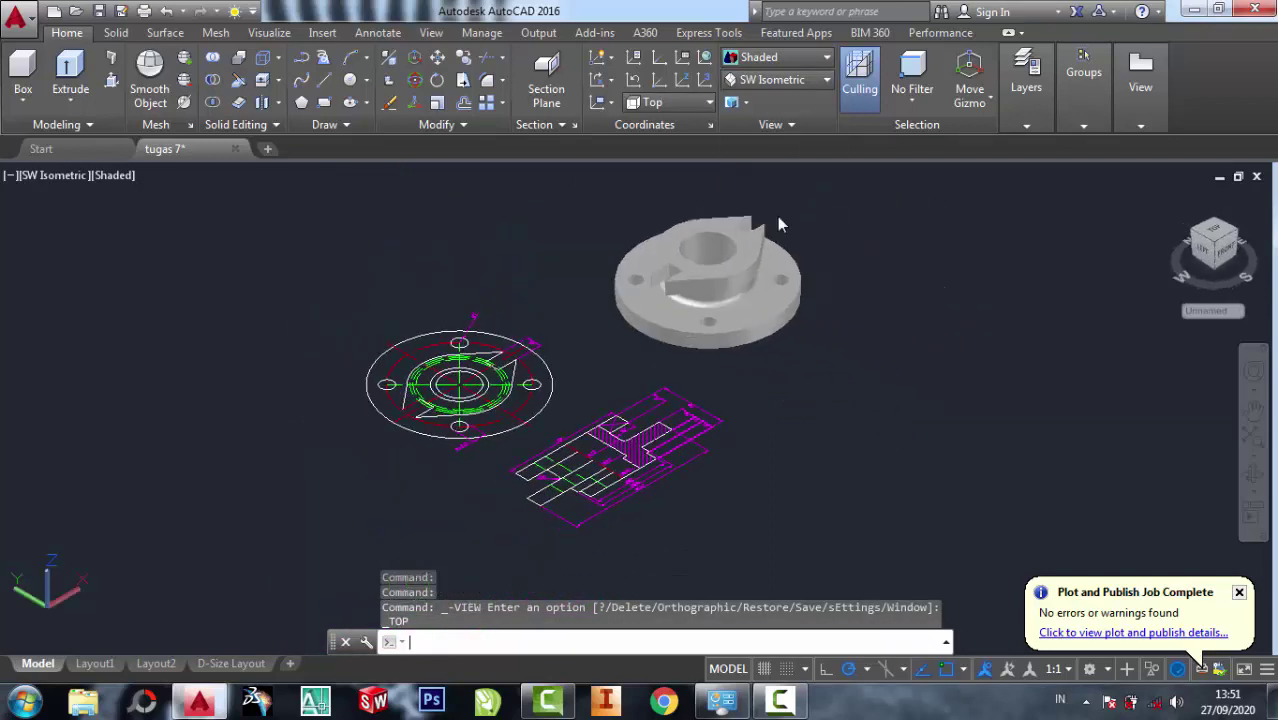
# - Copy the shaded hub solid to the upper right
pyautogui.click(462, 57)
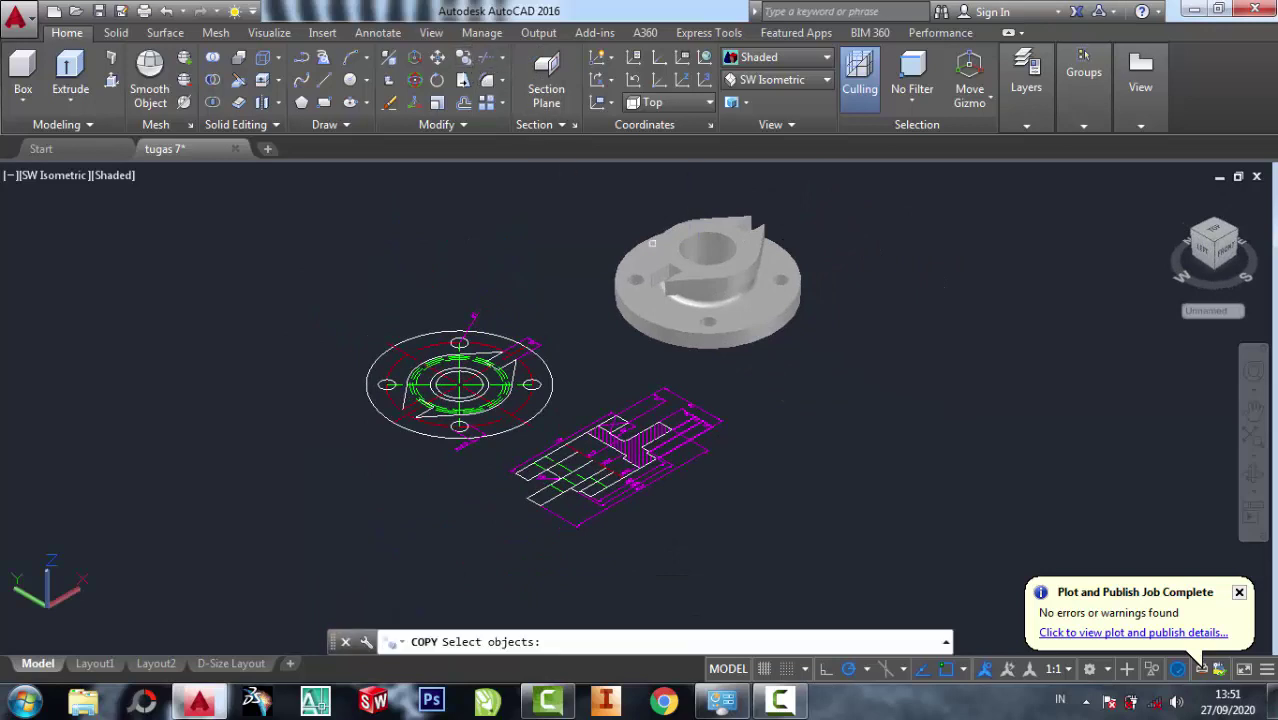
pyautogui.click(752, 290)
pyautogui.press('Return')
pyautogui.click(750, 273)
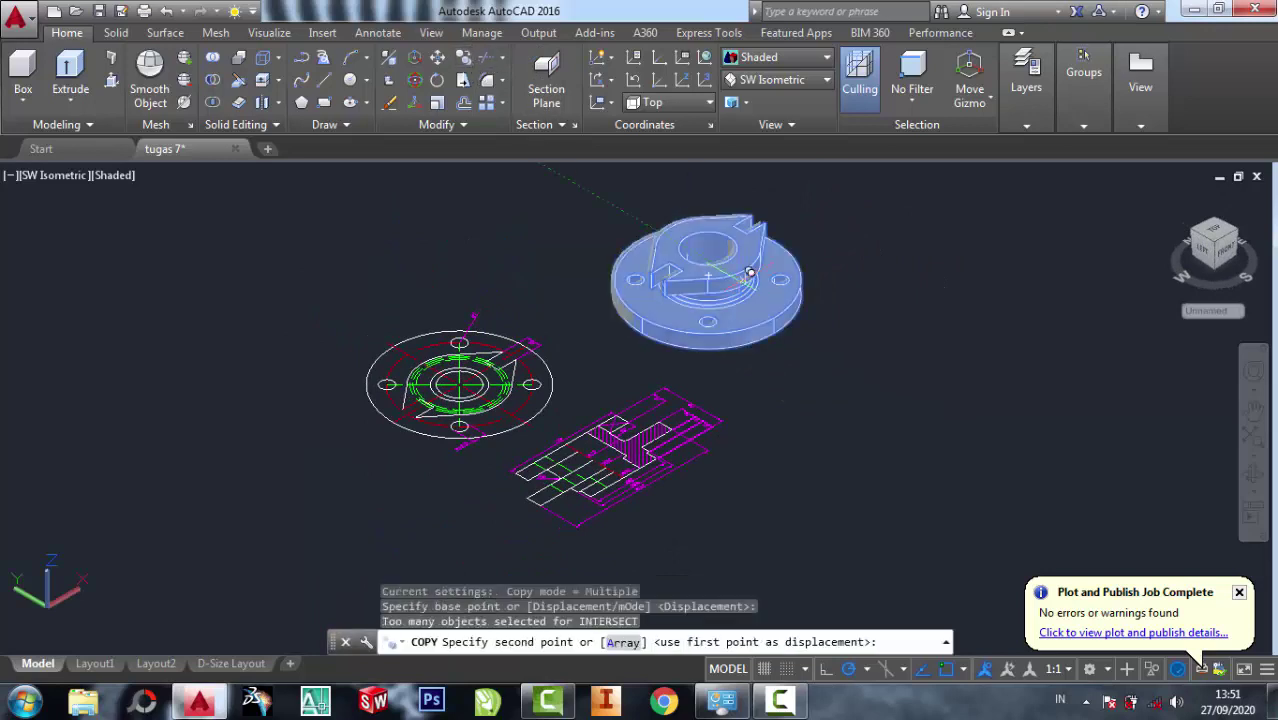
pyautogui.moveTo(750, 273); pyautogui.dragTo(673, 390, button='middle')
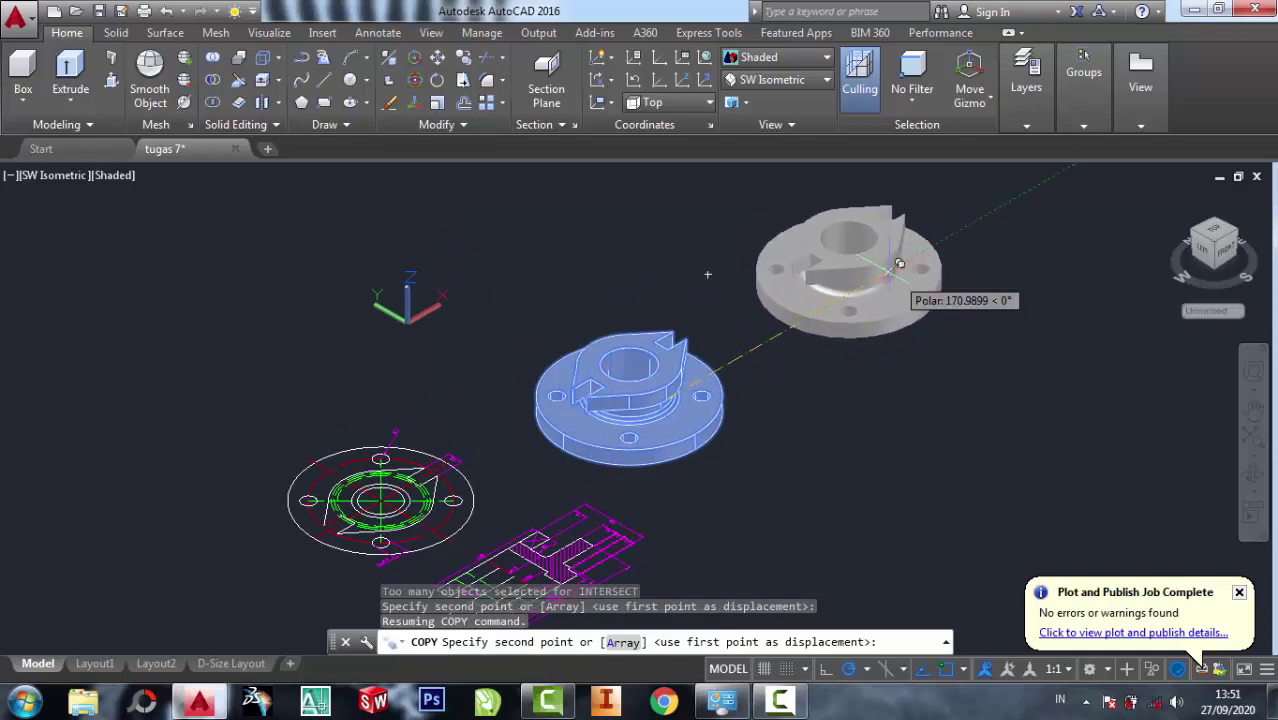
pyautogui.click(898, 265)
pyautogui.rightClick(895, 272)
pyautogui.click(915, 288)
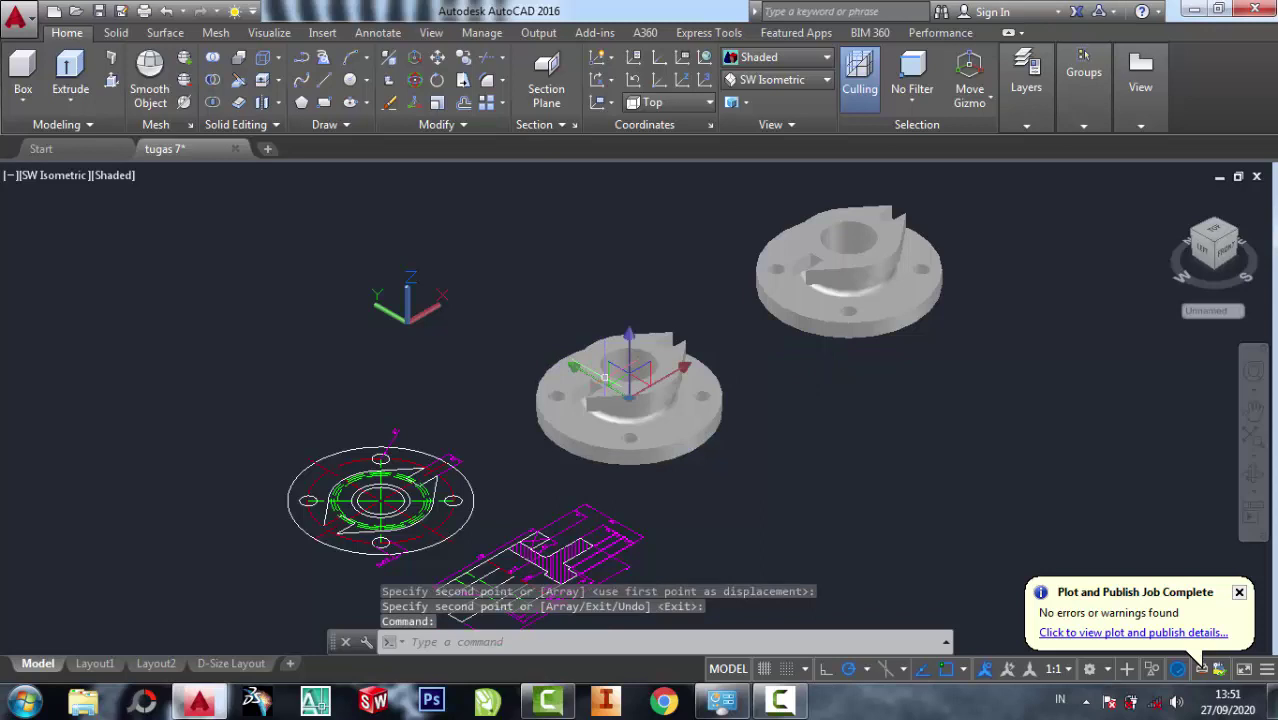
# - Align the UCS with the current view using the UCS View option
pyautogui.click(604, 378)
pyautogui.press('Escape')
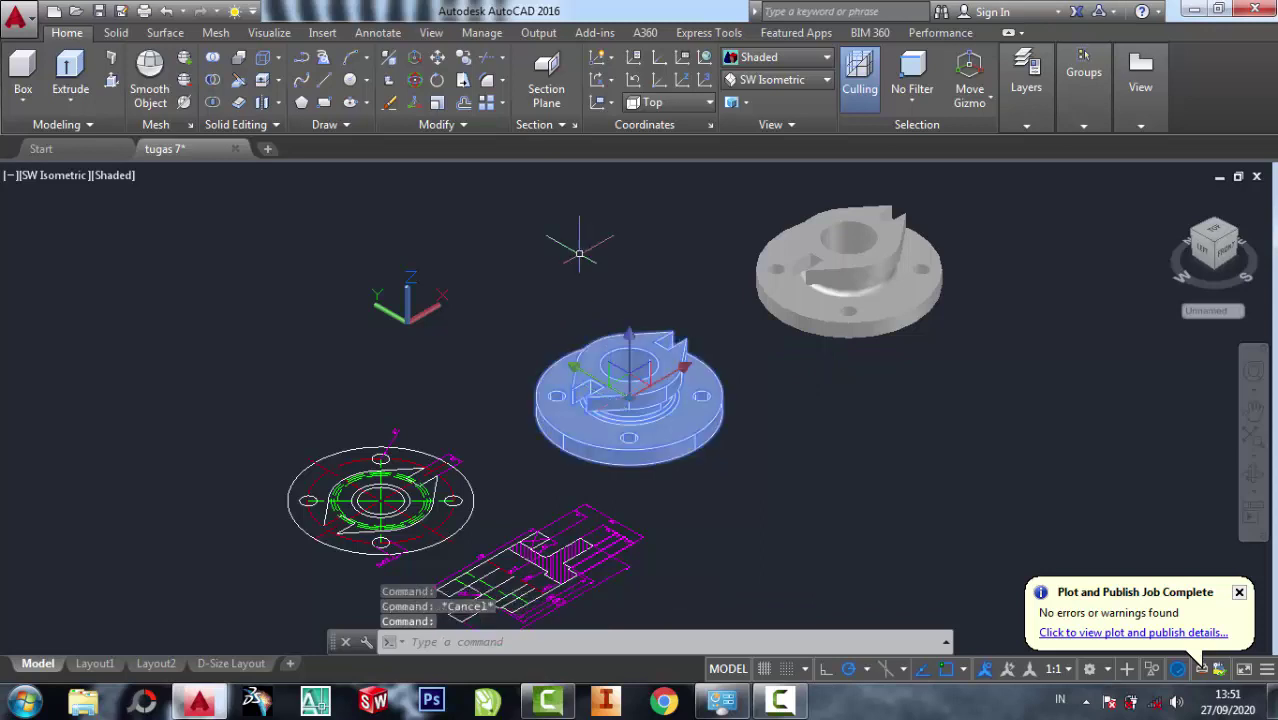
pyautogui.write('ucs')
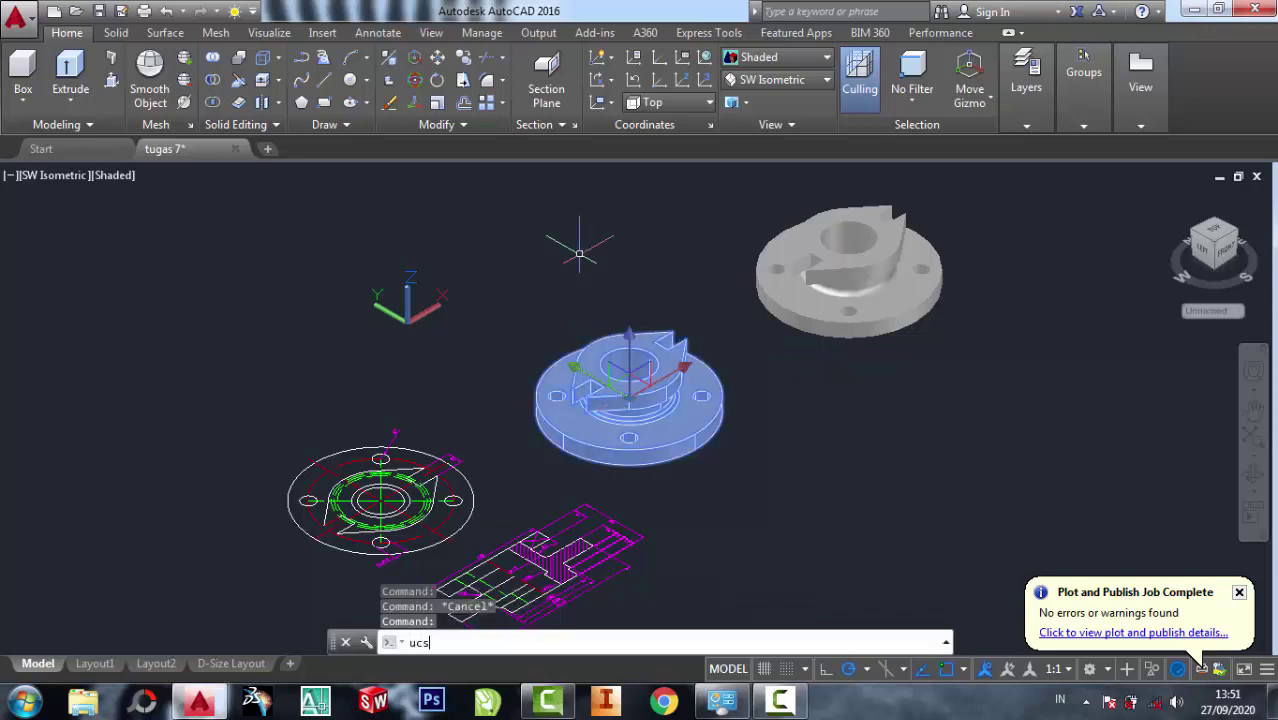
pyautogui.press('Return')
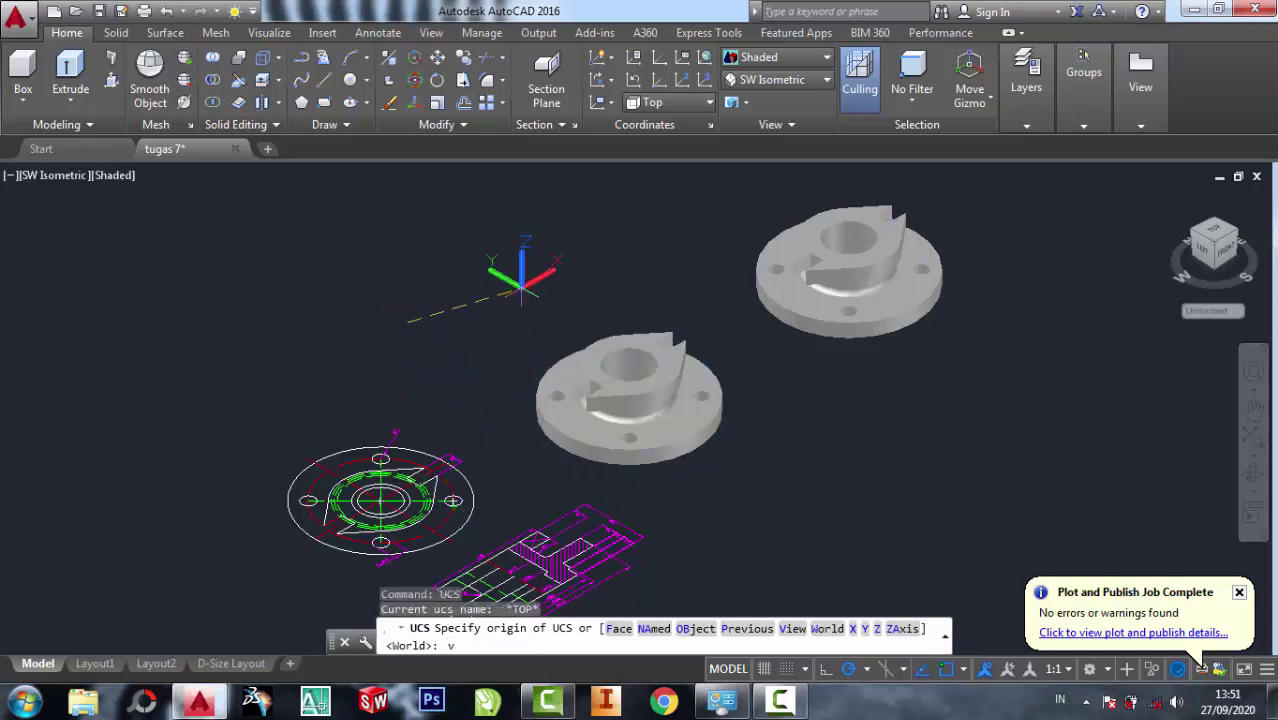
pyautogui.press('Return')
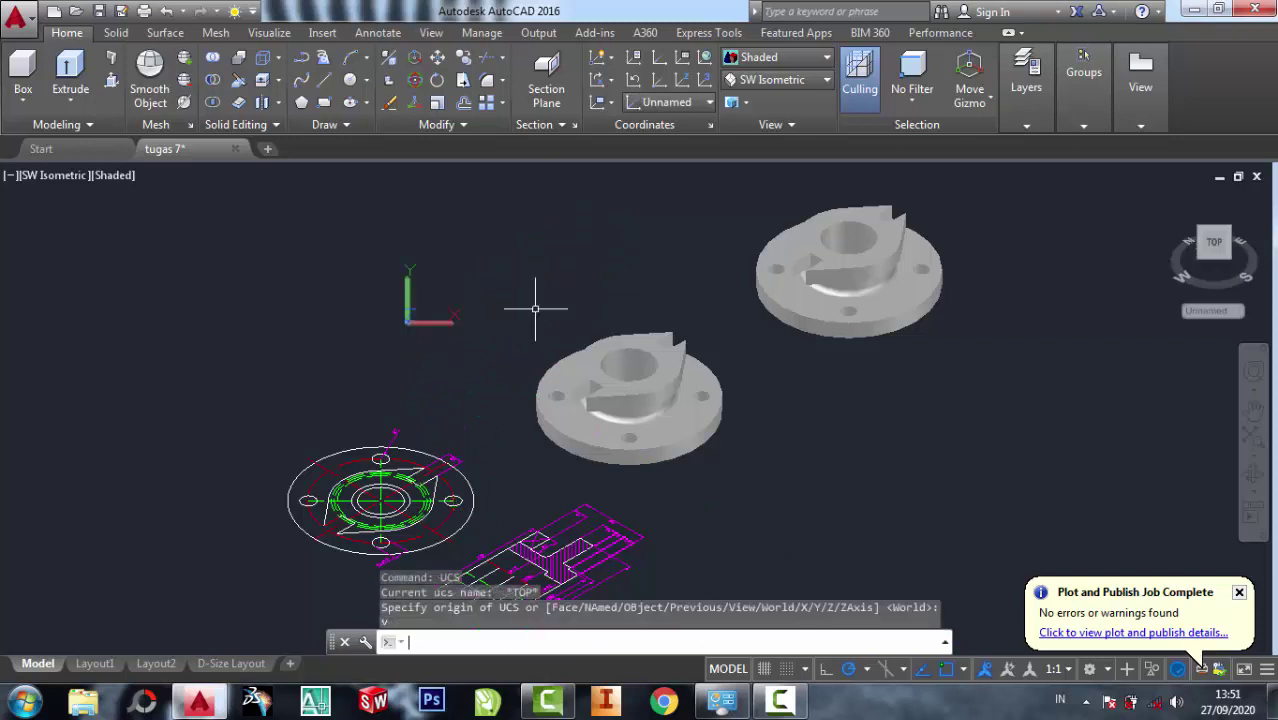
# - Select the middle hub solid and cut it to the clipboard
pyautogui.click(628, 392)
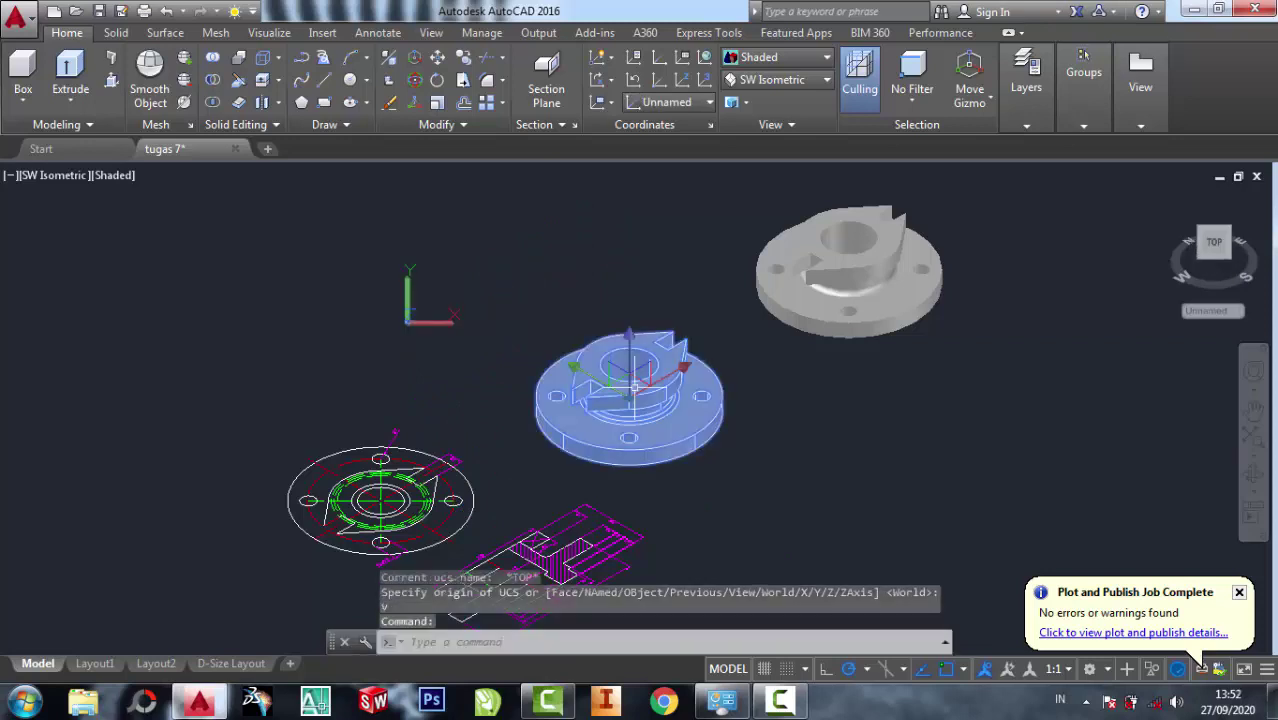
pyautogui.rightClick(636, 390)
pyautogui.click(670, 306)
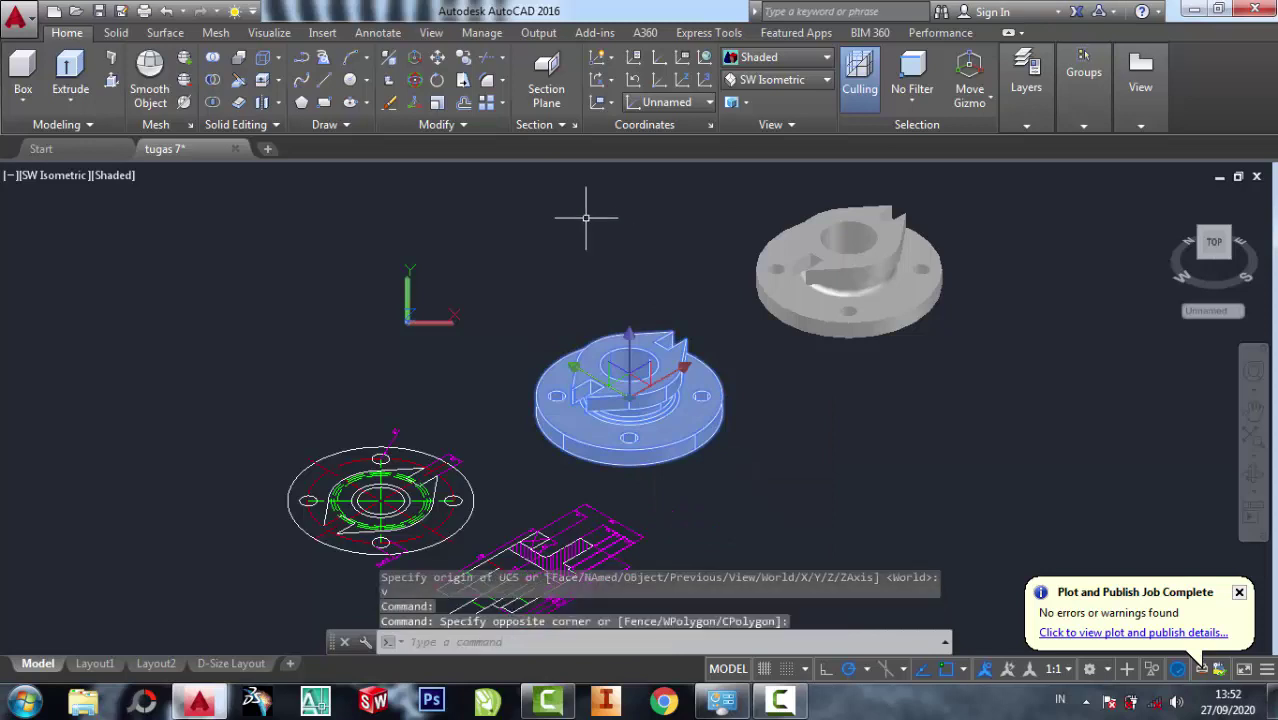
pyautogui.rightClick(588, 221)
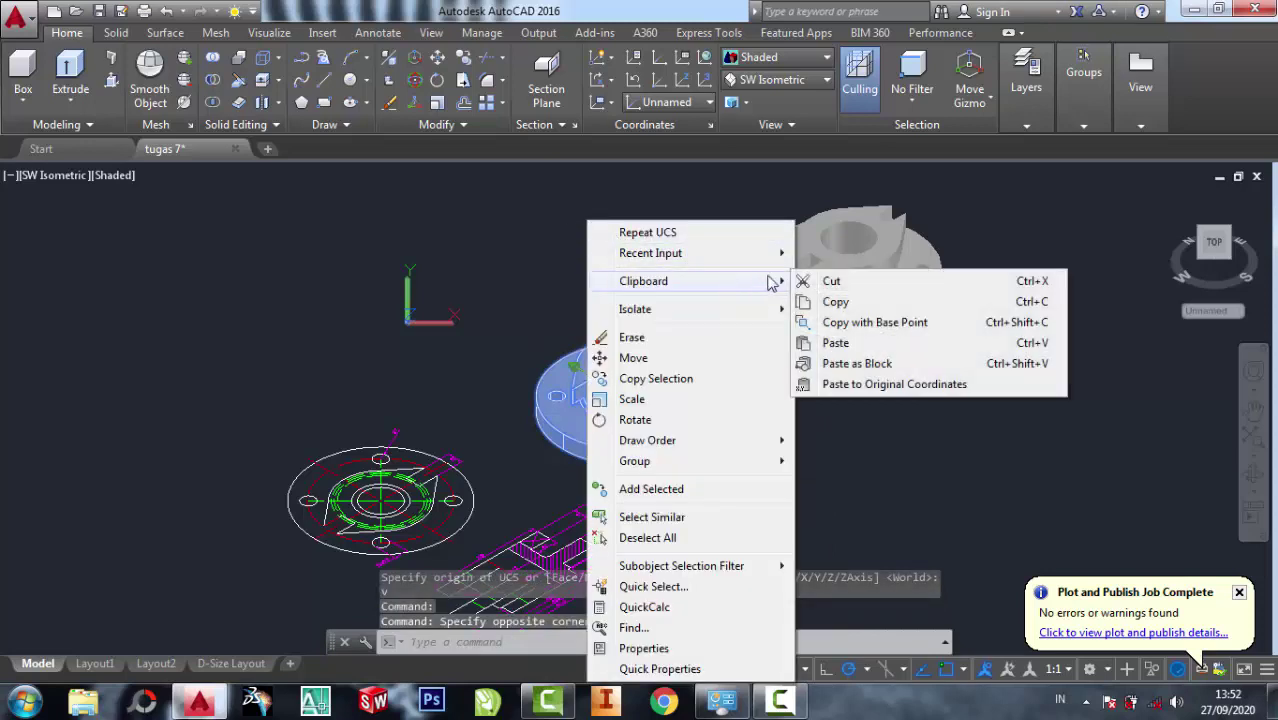
pyautogui.press('Escape')
pyautogui.hotkey('ctrl', 'x')
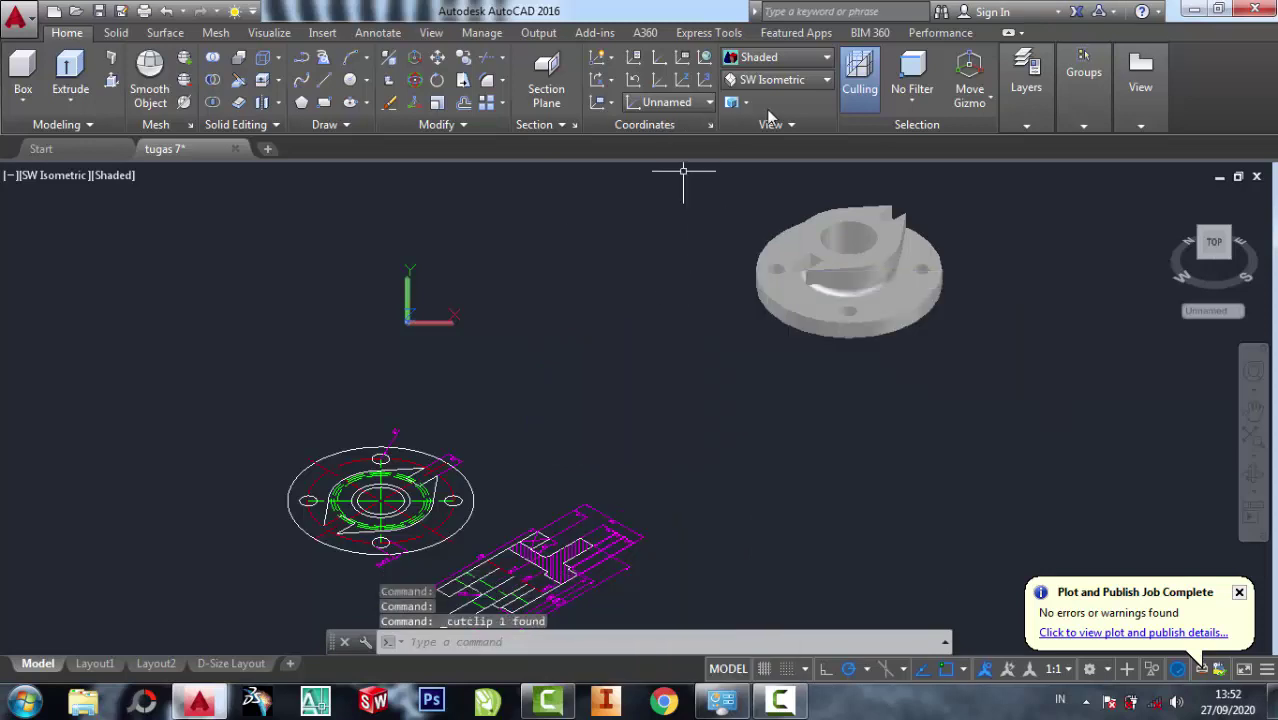
# - Switch to Top view and paste the hub solid from the clipboard near the drawings
pyautogui.click(782, 79)
pyautogui.click(767, 99)
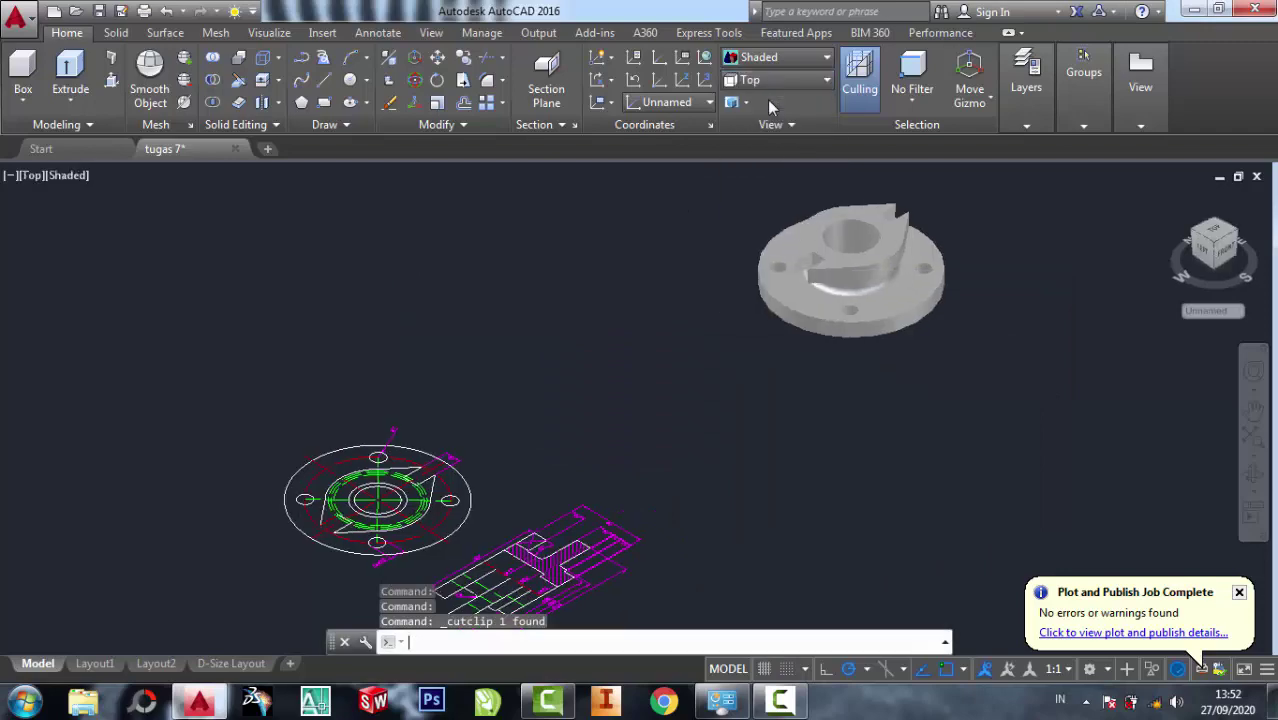
pyautogui.scroll(-2, 478, 270)
pyautogui.scroll(-2, 478, 270)
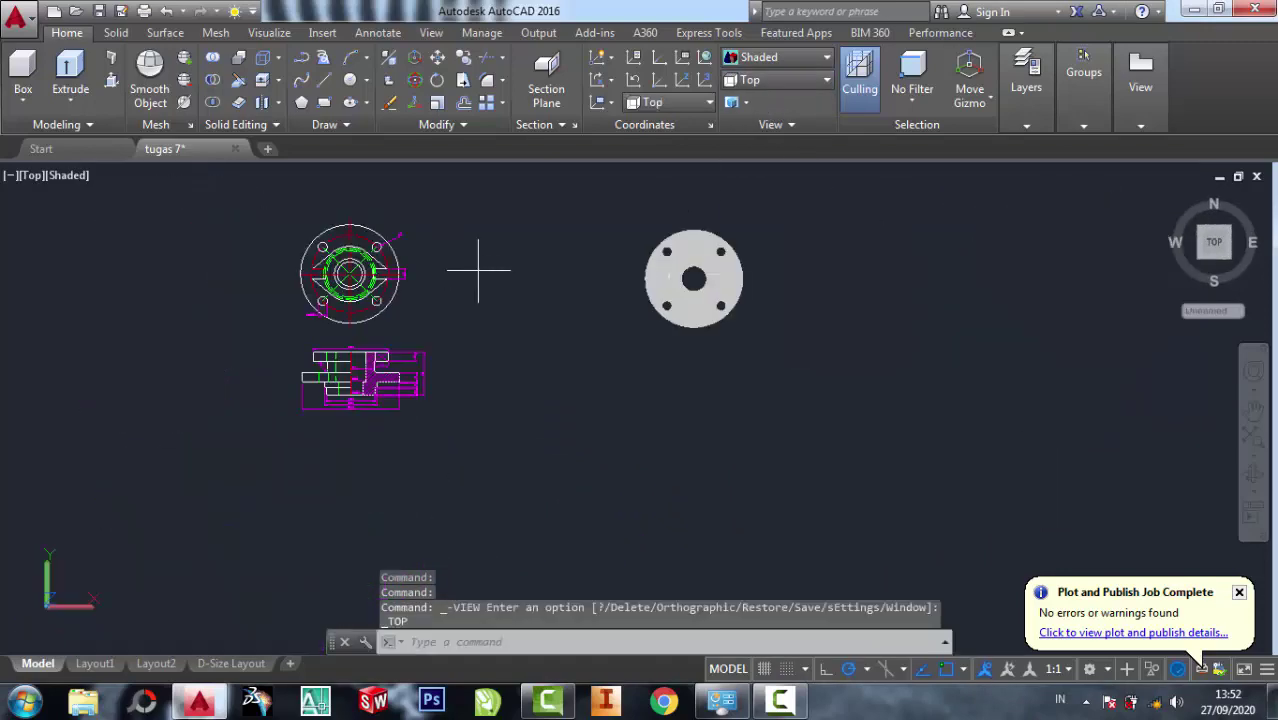
pyautogui.hotkey('ctrl', 'v')
pyautogui.scroll(-4, 481, 311)
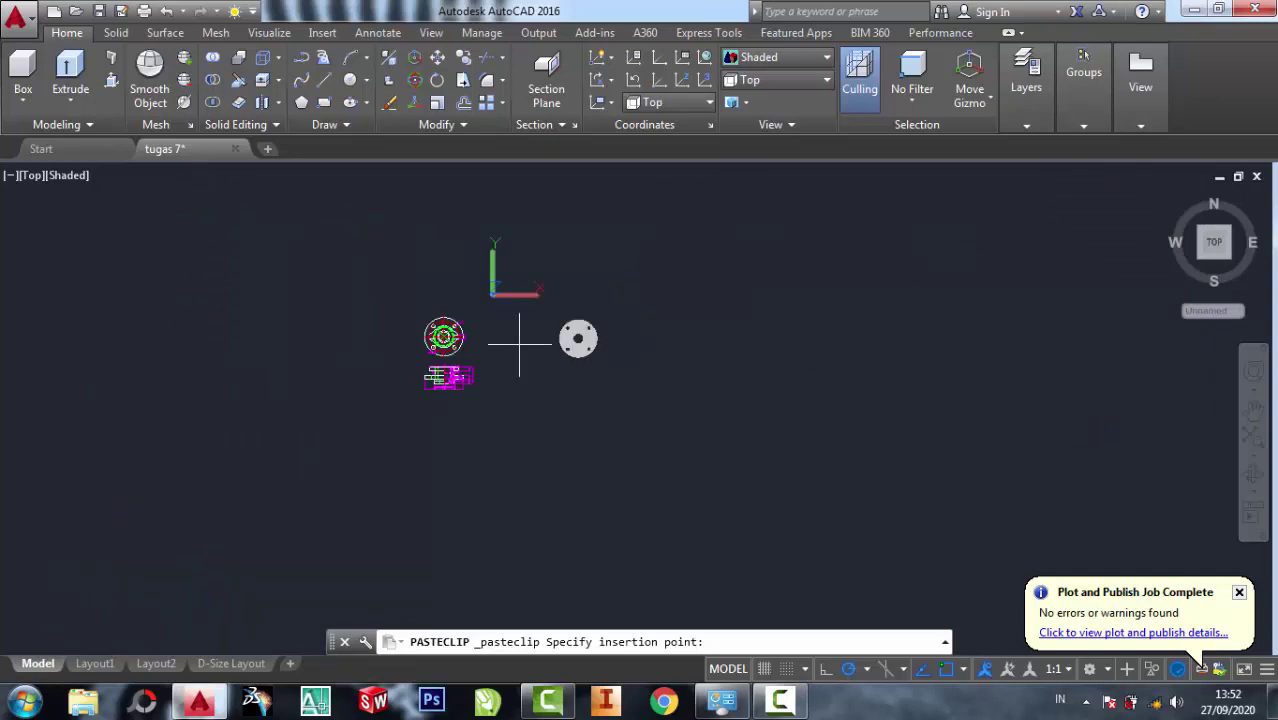
pyautogui.click(285, 513)
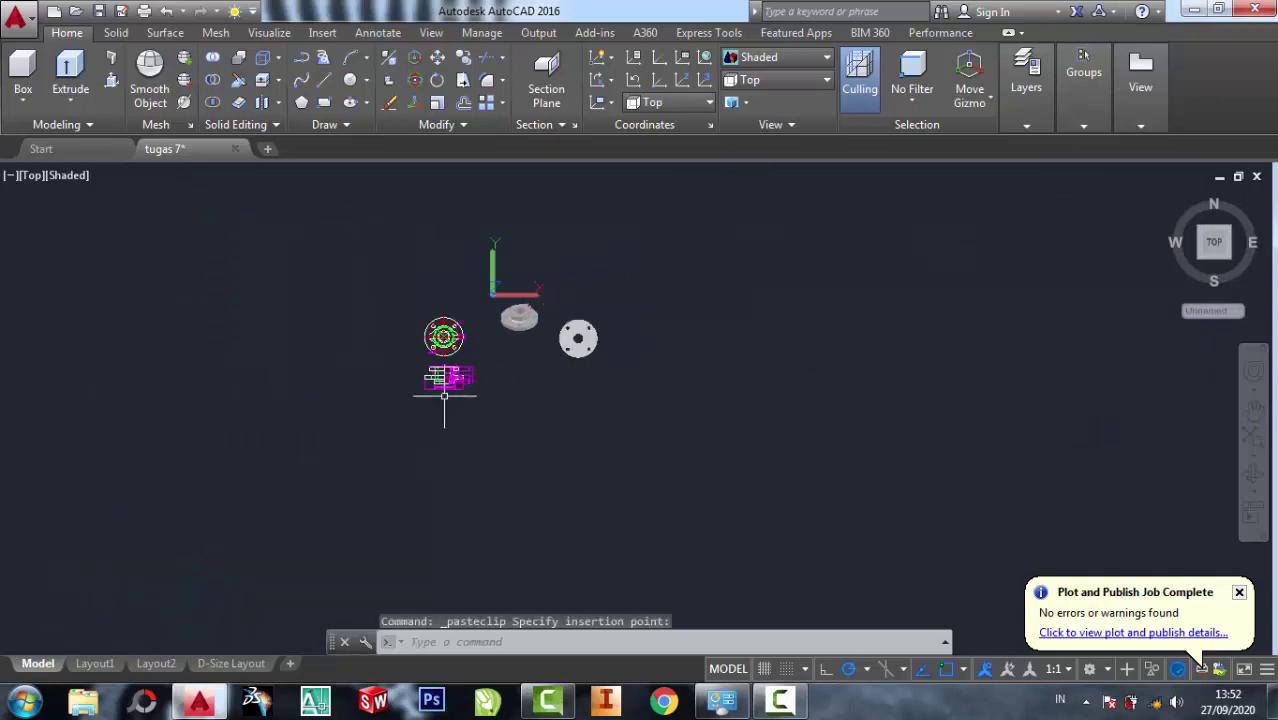
pyautogui.scroll(2, 475, 316)
pyautogui.scroll(2, 494, 294)
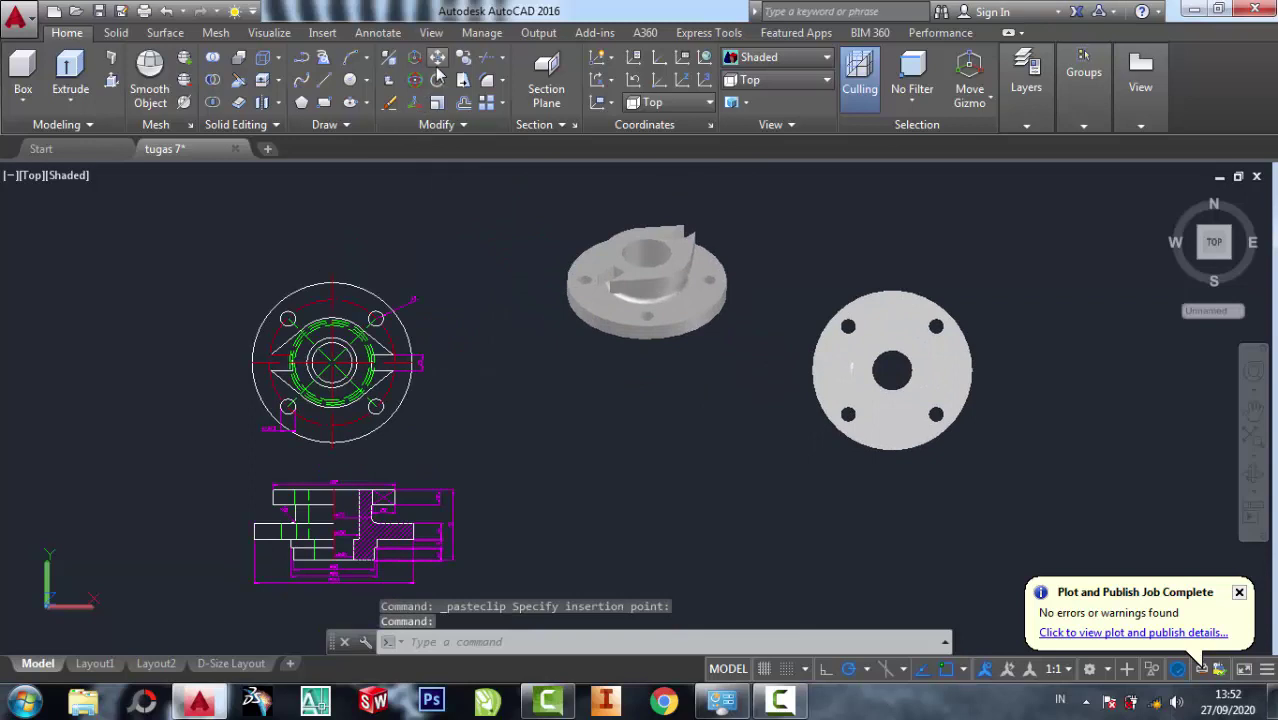
# - Move the pasted hub solid beside the top-view drawing
pyautogui.click(645, 272)
pyautogui.press('Return')
pyautogui.click(641, 270)
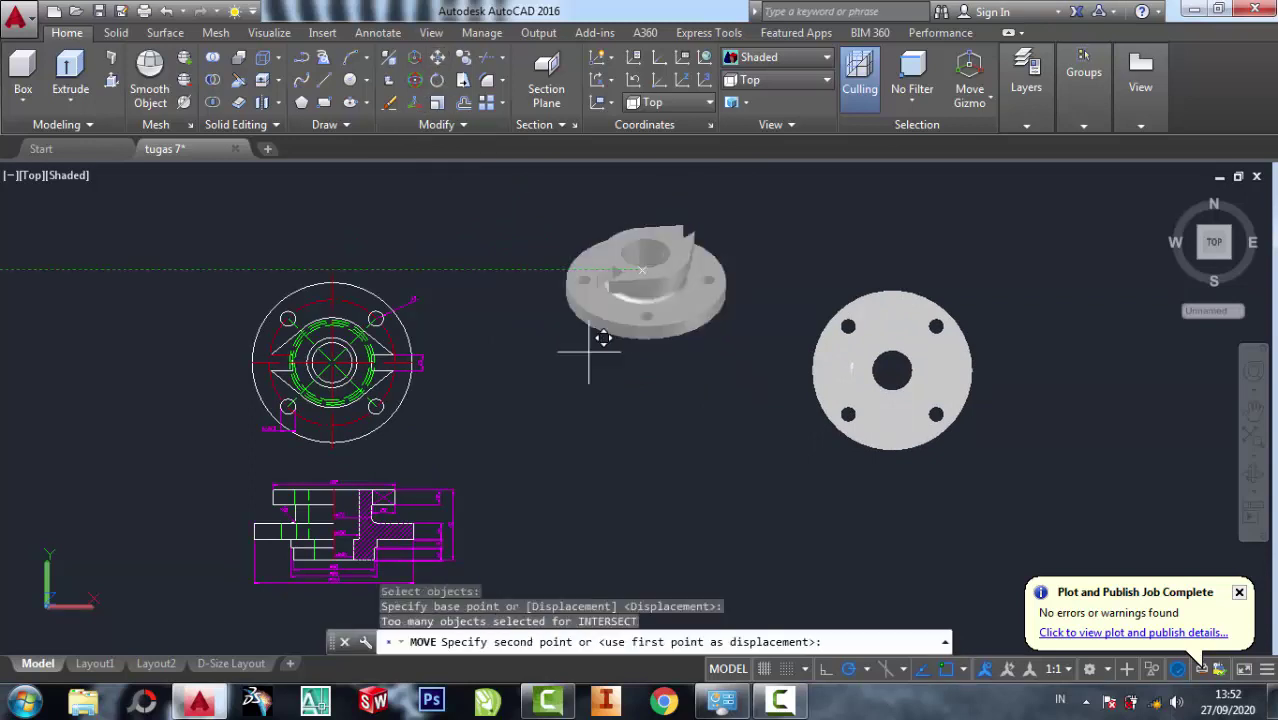
pyautogui.click(567, 346)
pyautogui.moveTo(522, 353); pyautogui.dragTo(565, 298, button='middle')
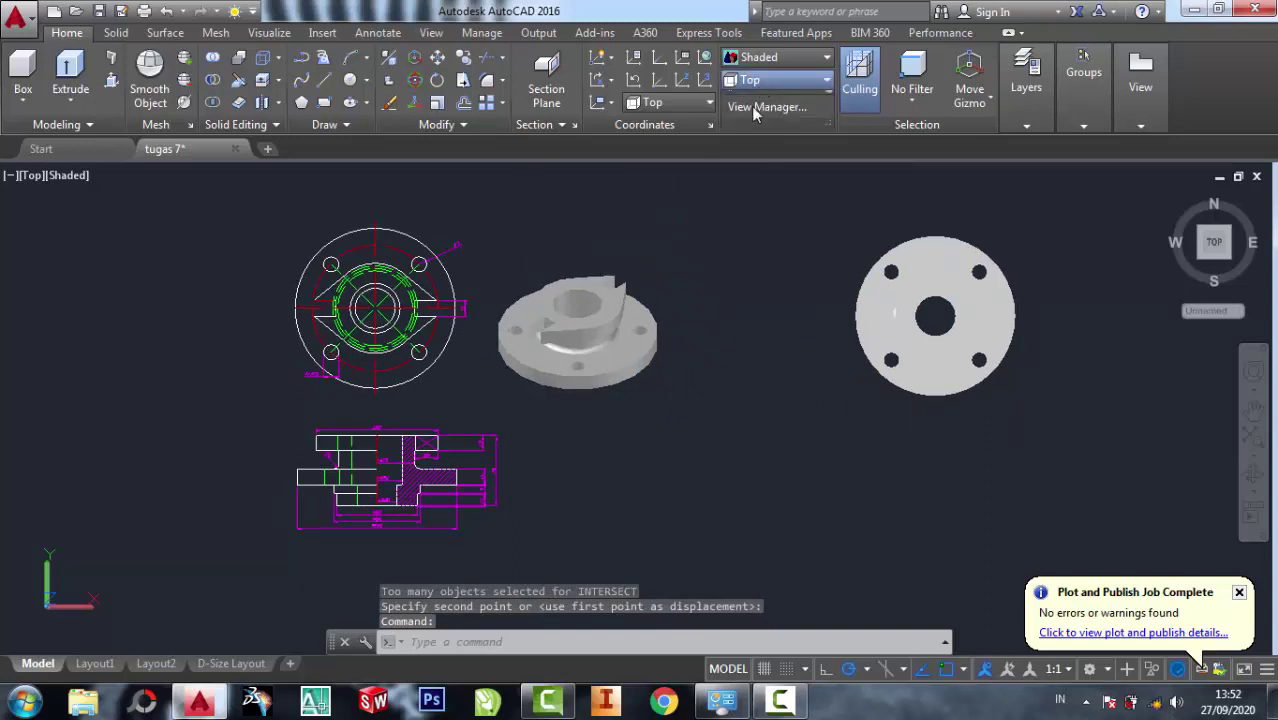
pyautogui.click(765, 80)
pyautogui.click(754, 214)
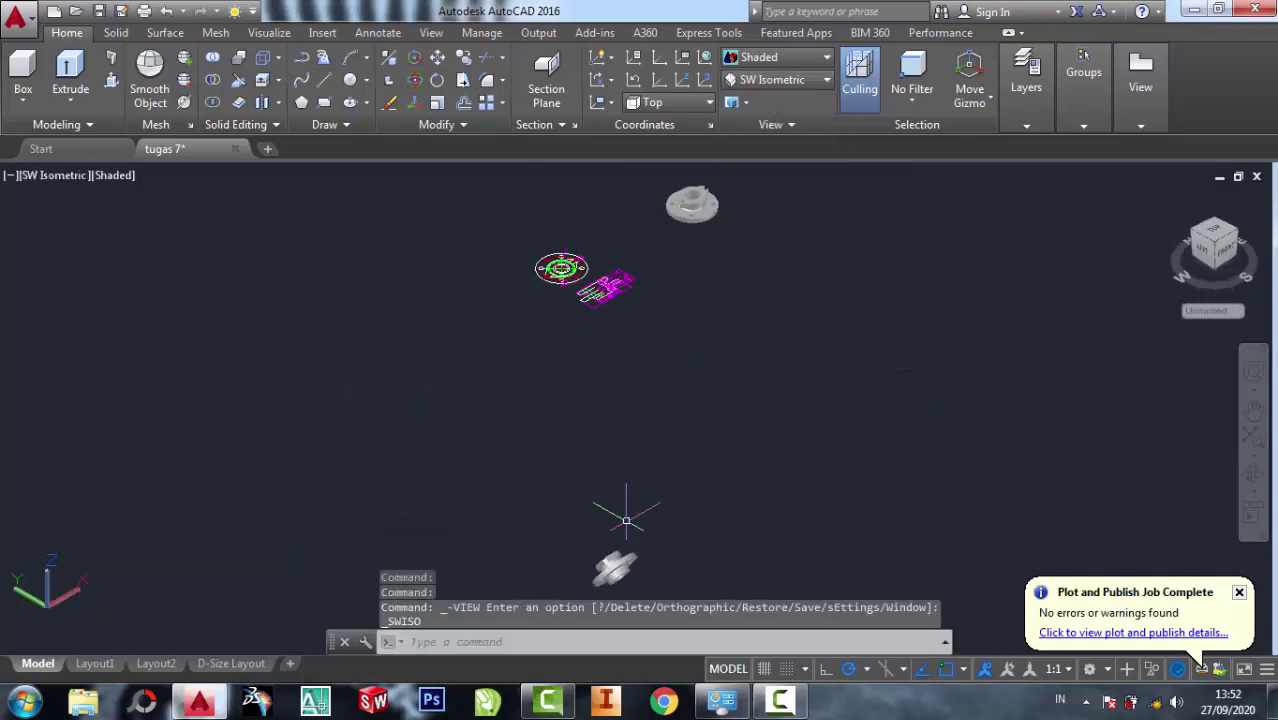
pyautogui.click(765, 80)
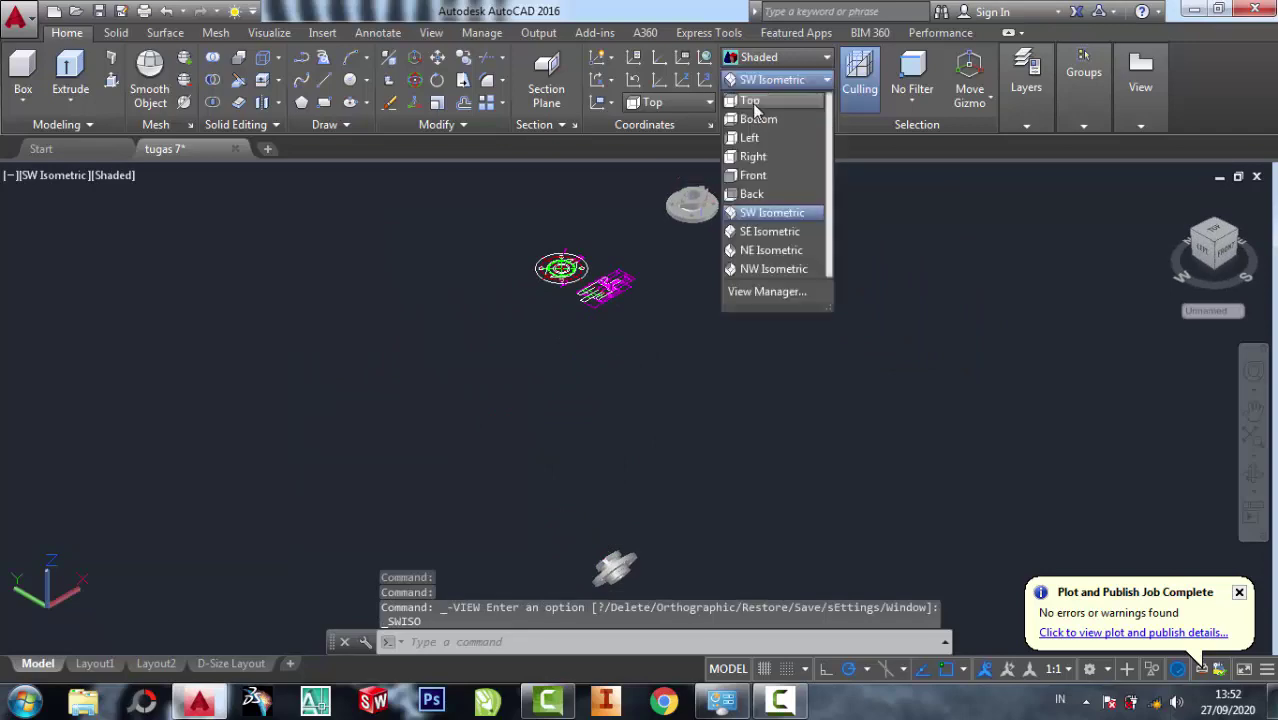
pyautogui.click(752, 103)
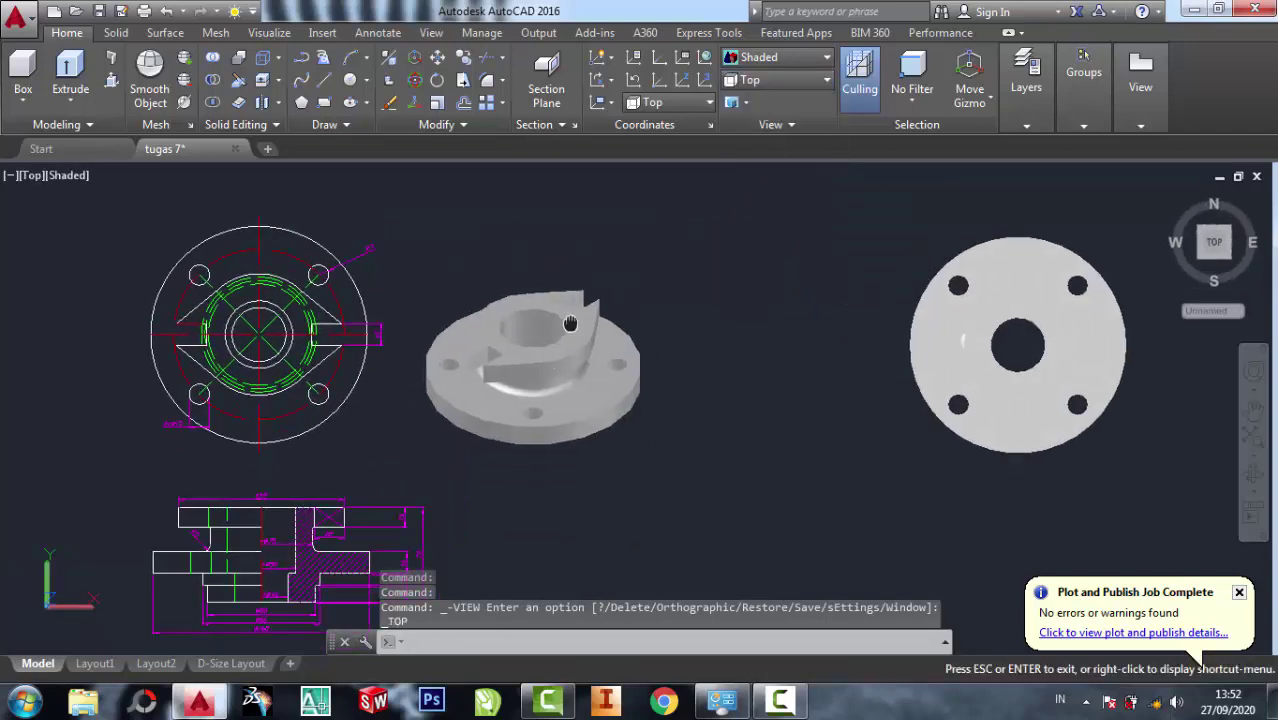
pyautogui.moveTo(422, 420); pyautogui.dragTo(467, 366, button='middle')
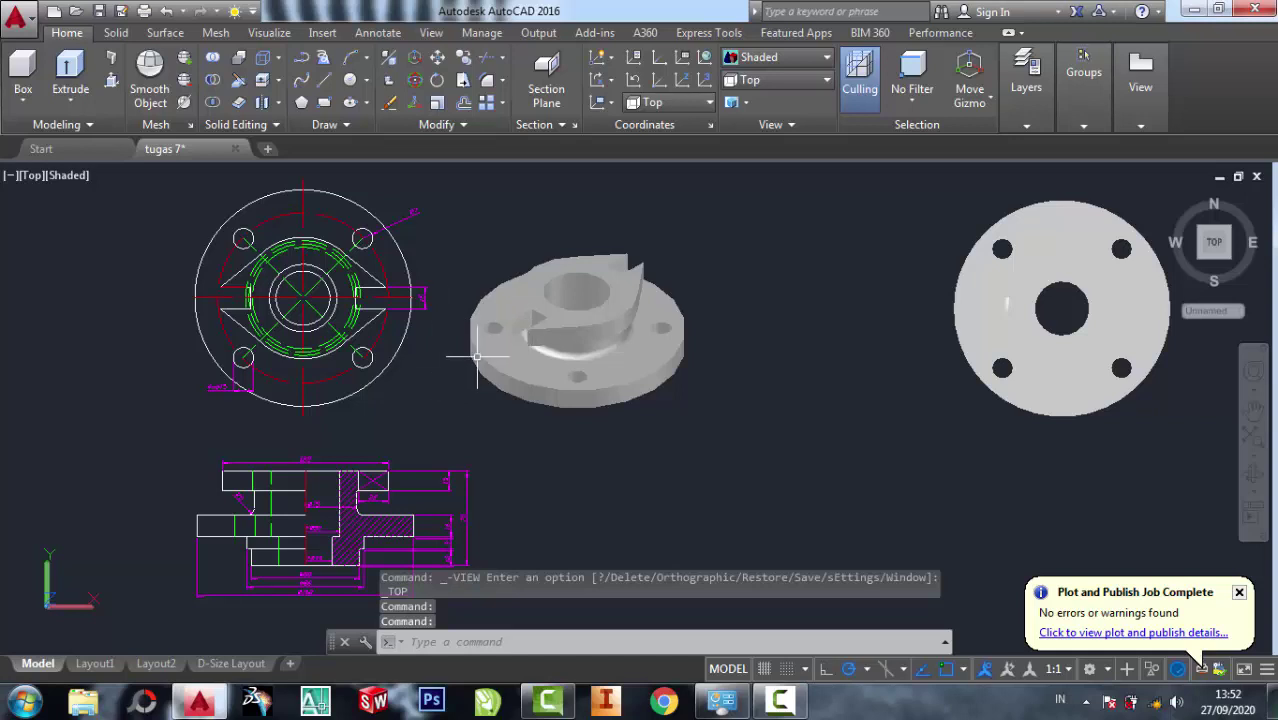